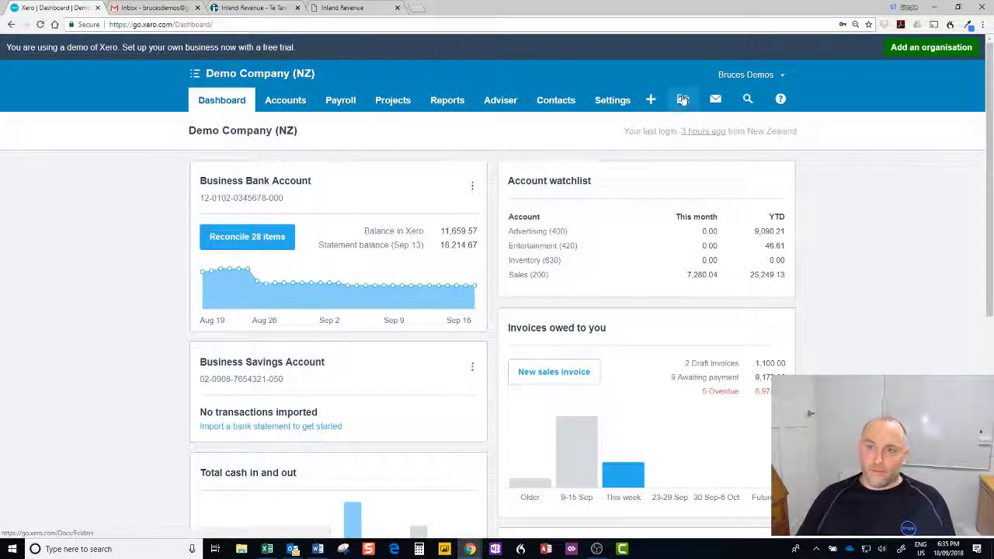
Step: Preview the receipt image 20180918_162616.jpg in the Files inbox at a larger zoom and close the preview
{"action": "left_click", "coordinate": [683, 102]}
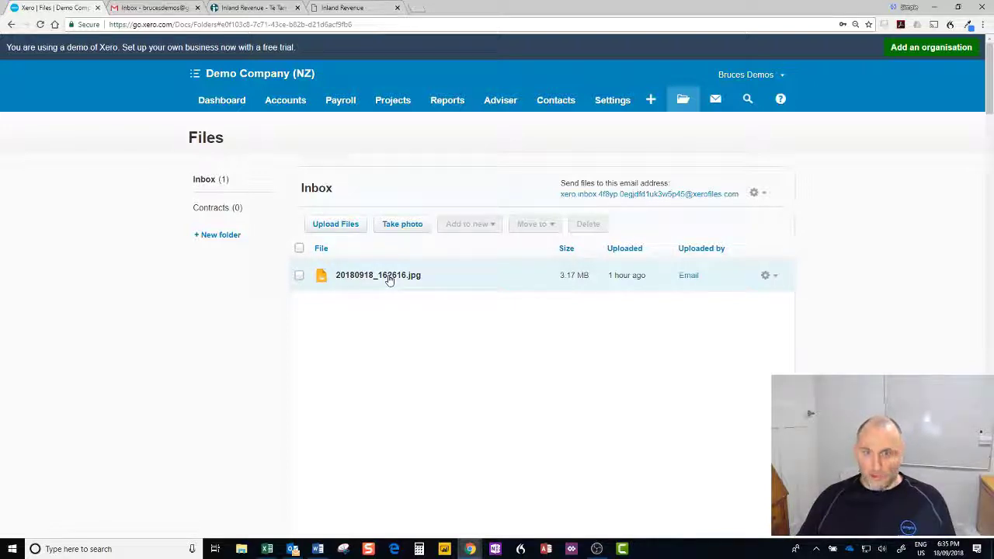
{"action": "left_click", "coordinate": [388, 276]}
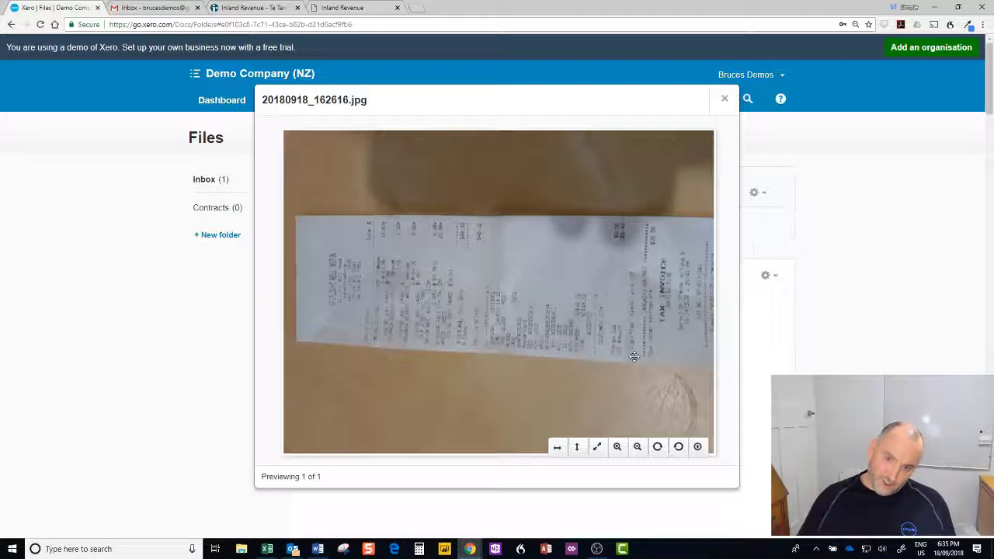
{"action": "key", "text": "ctrl+plus"}
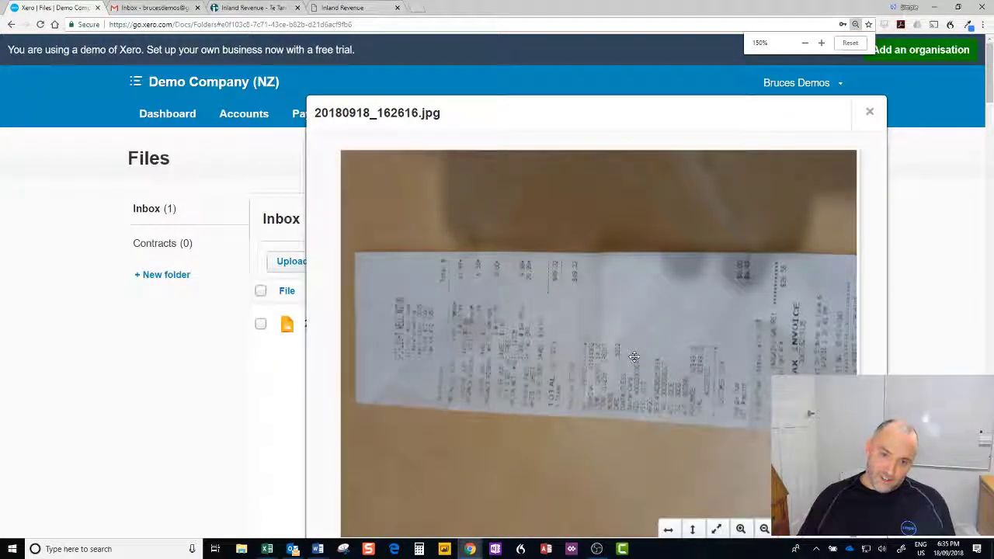
{"action": "key", "text": "ctrl+plus"}
{"action": "key", "text": "ctrl+minus"}
{"action": "key", "text": "ctrl+minus"}
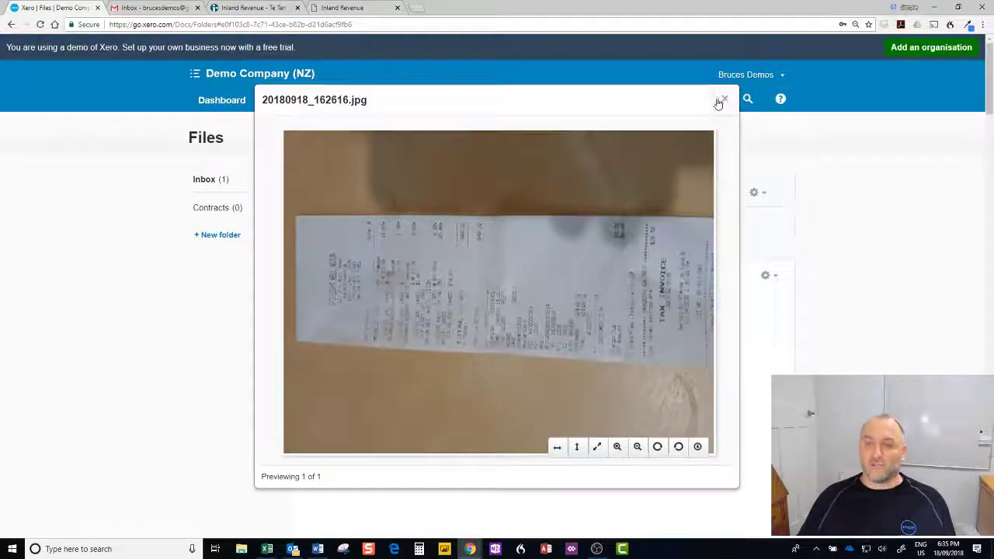
{"action": "left_click", "coordinate": [723, 101]}
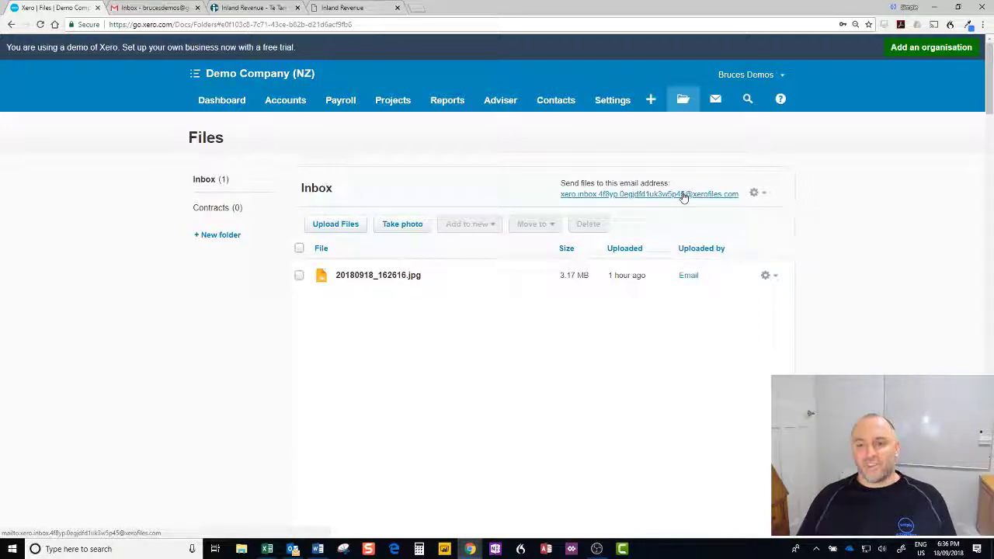
Step: Copy the Files inbox's email address for sending in documents
{"action": "left_click_drag", "start_coordinate": [533, 285], "coordinate": [425, 272]}
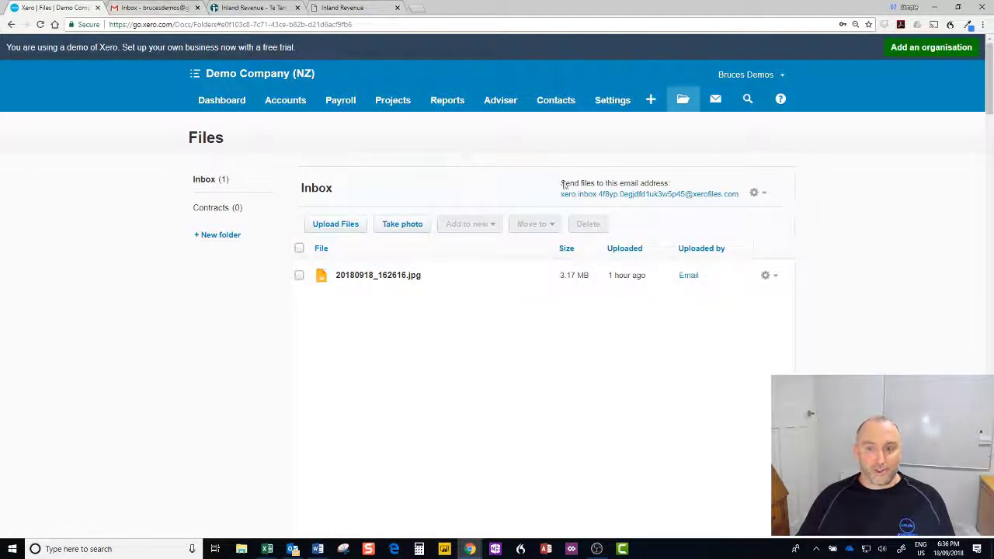
{"action": "right_click", "coordinate": [644, 199]}
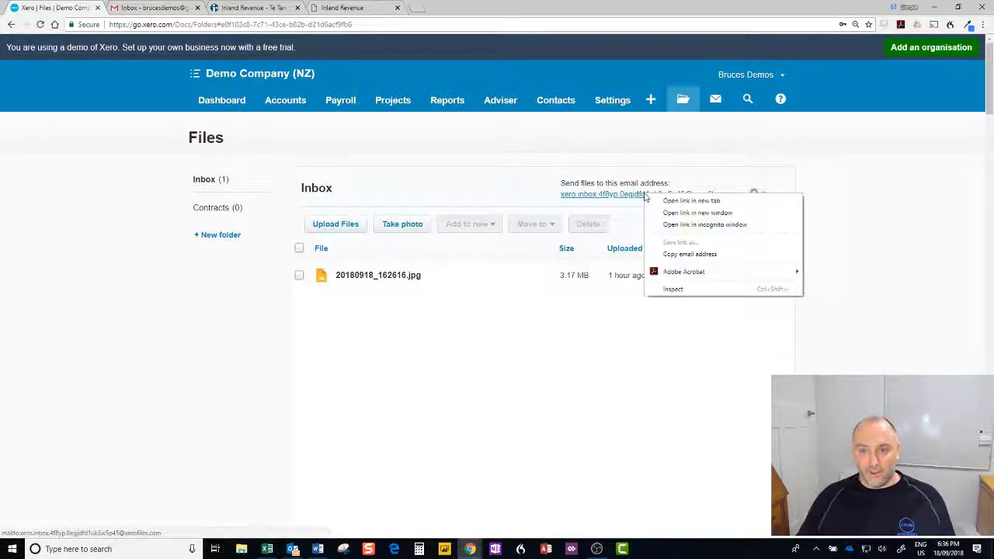
{"action": "left_click", "coordinate": [683, 254]}
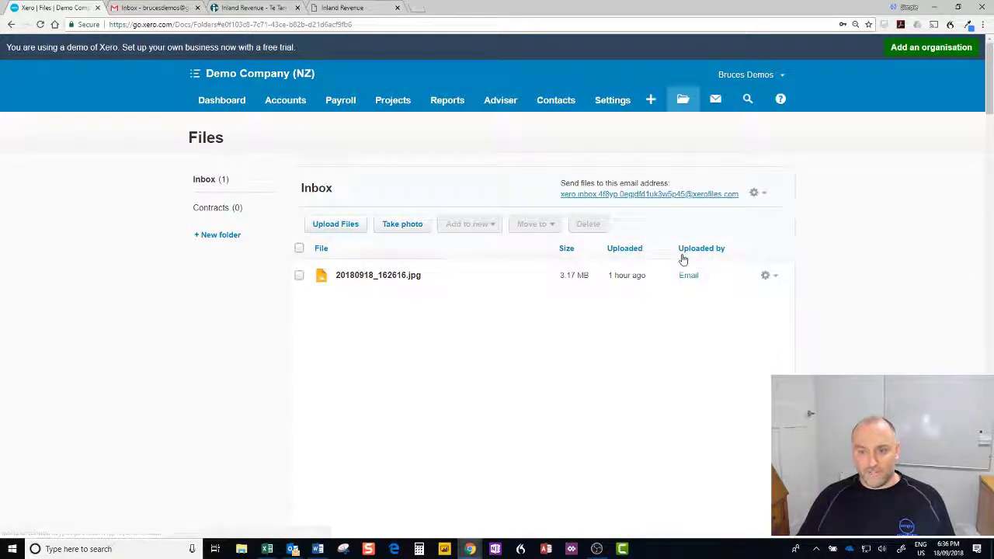
Step: Switch to Google Contacts from Gmail and delete the existing Xero DemoFiles contact
{"action": "left_click", "coordinate": [175, 7]}
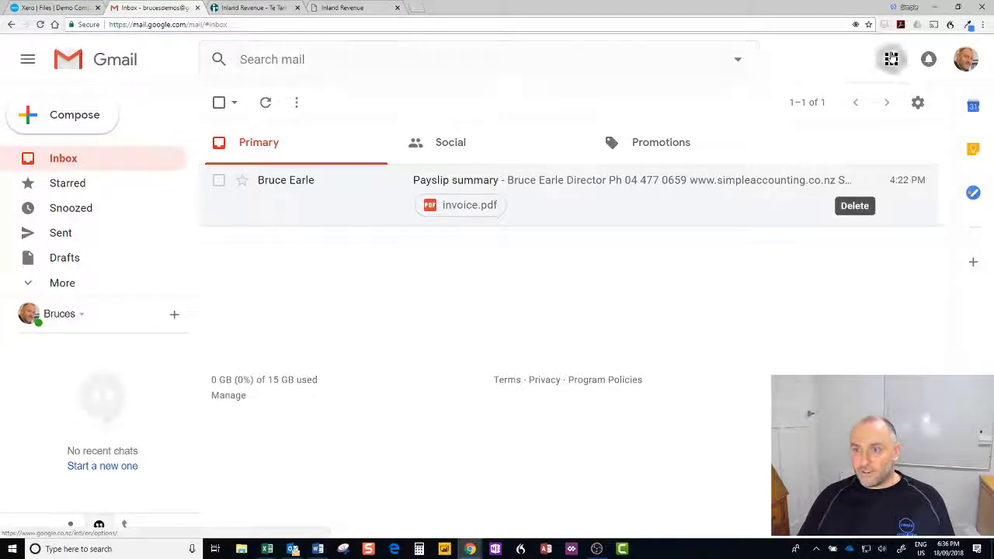
{"action": "left_click", "coordinate": [892, 59]}
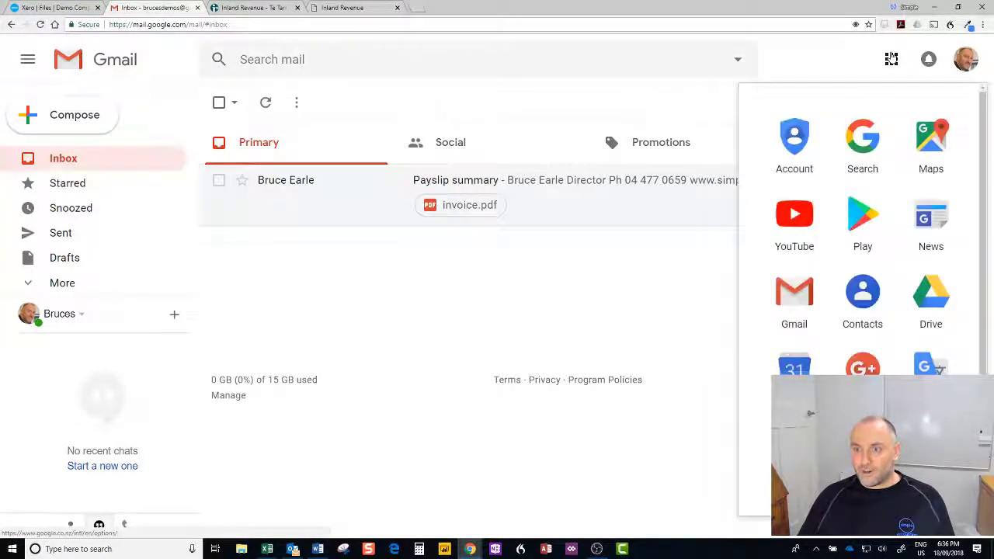
{"action": "left_click", "coordinate": [862, 299]}
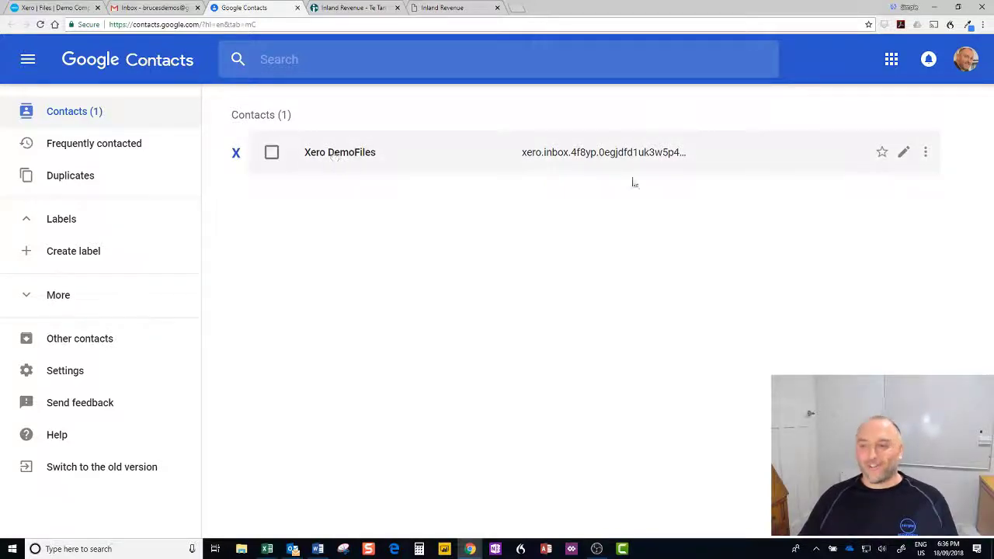
{"action": "left_click", "coordinate": [926, 154]}
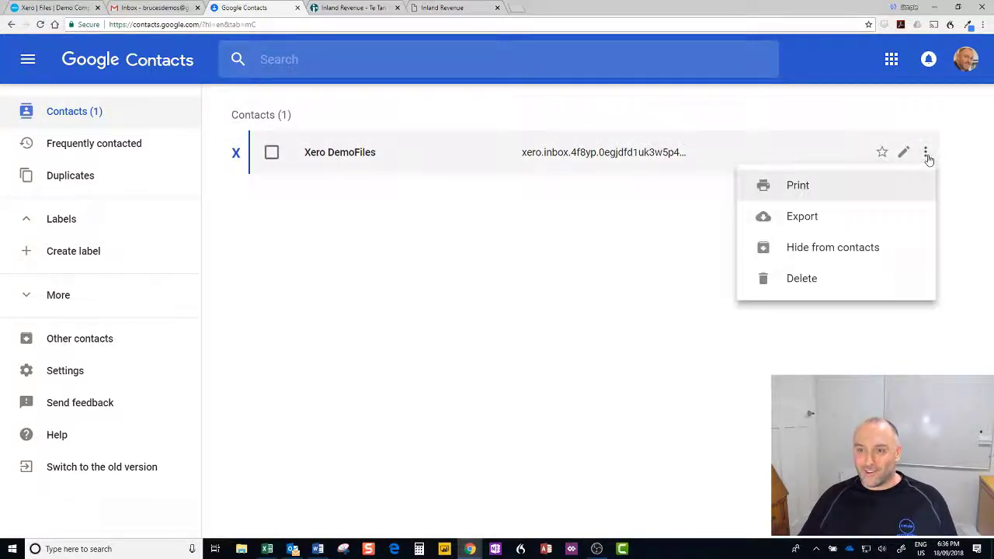
{"action": "left_click", "coordinate": [804, 278]}
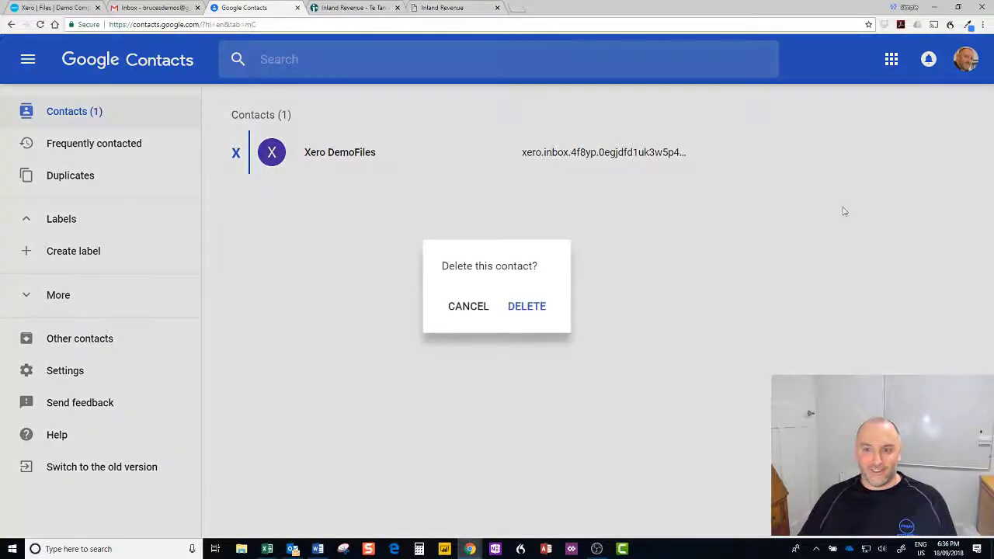
{"action": "left_click", "coordinate": [522, 307]}
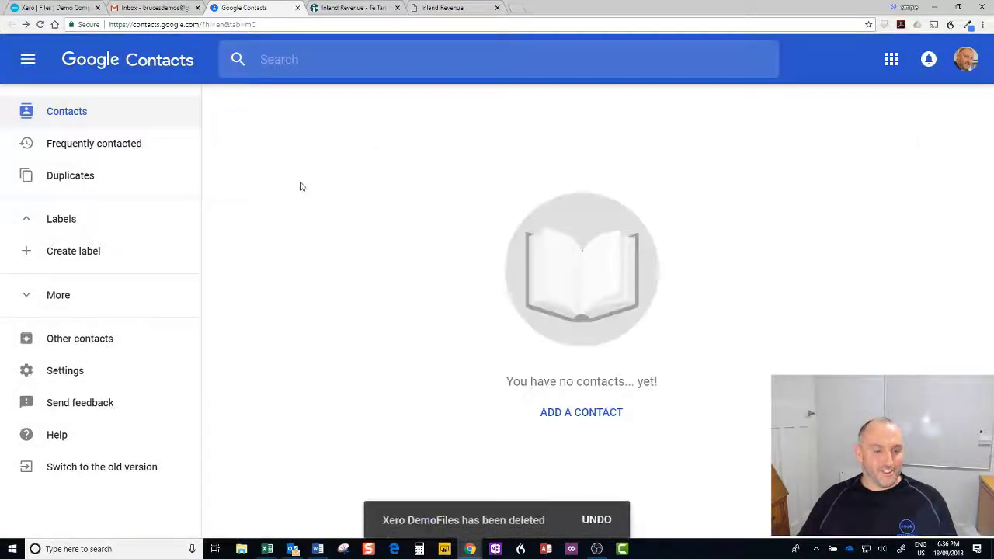
Step: Create and save a contact with first name Xero Demos and the copied Files inbox email address
{"action": "left_click", "coordinate": [592, 413]}
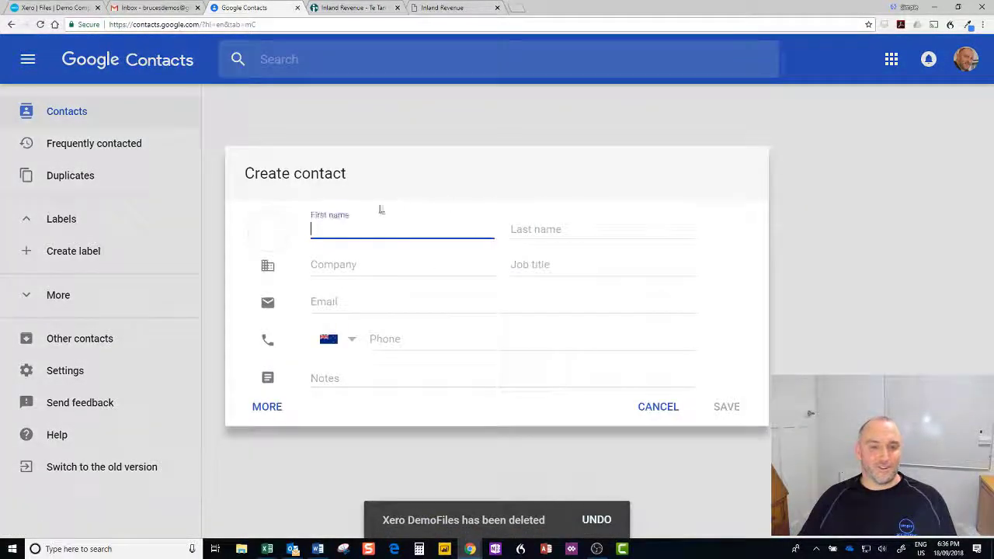
{"action": "type", "text": "Xero Demos"}
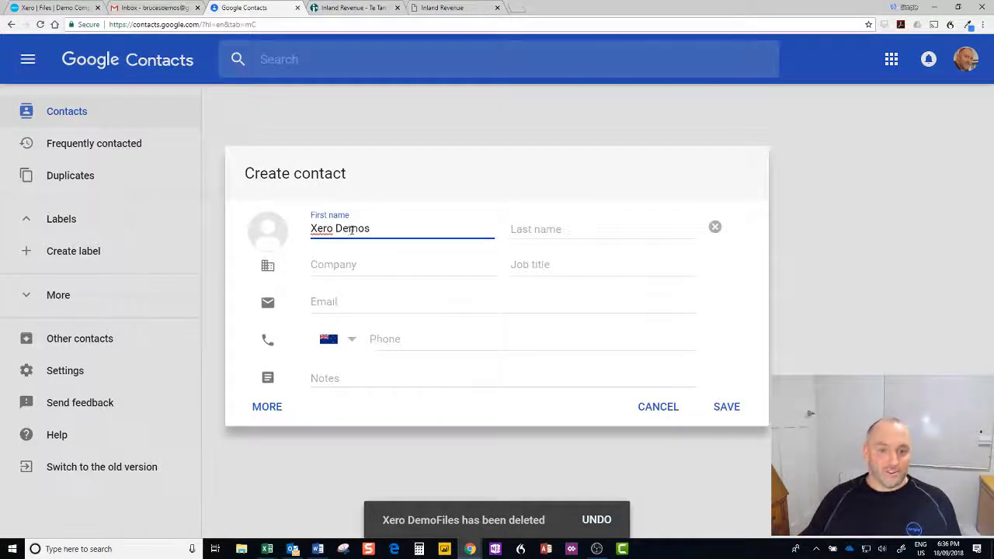
{"action": "left_click", "coordinate": [342, 302]}
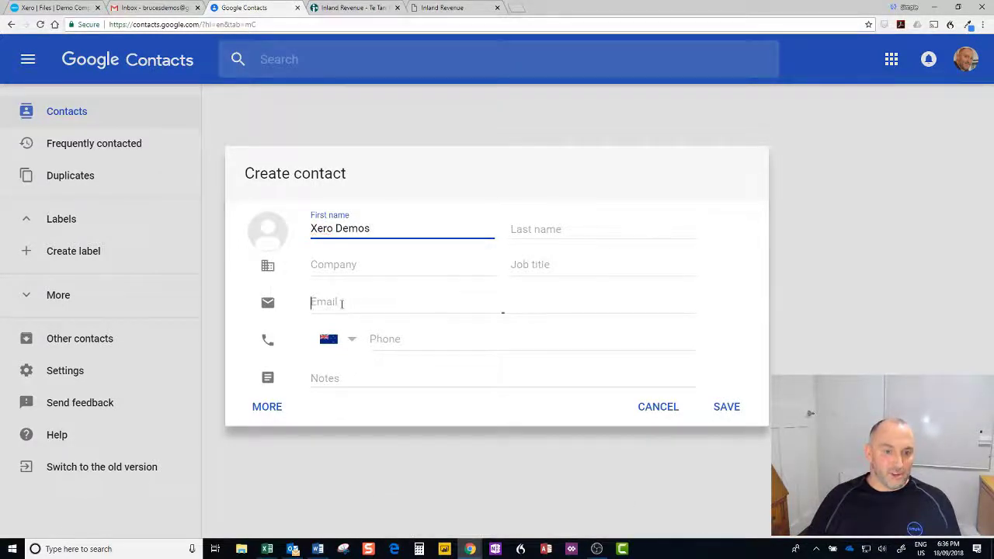
{"action": "key", "text": "ctrl+v"}
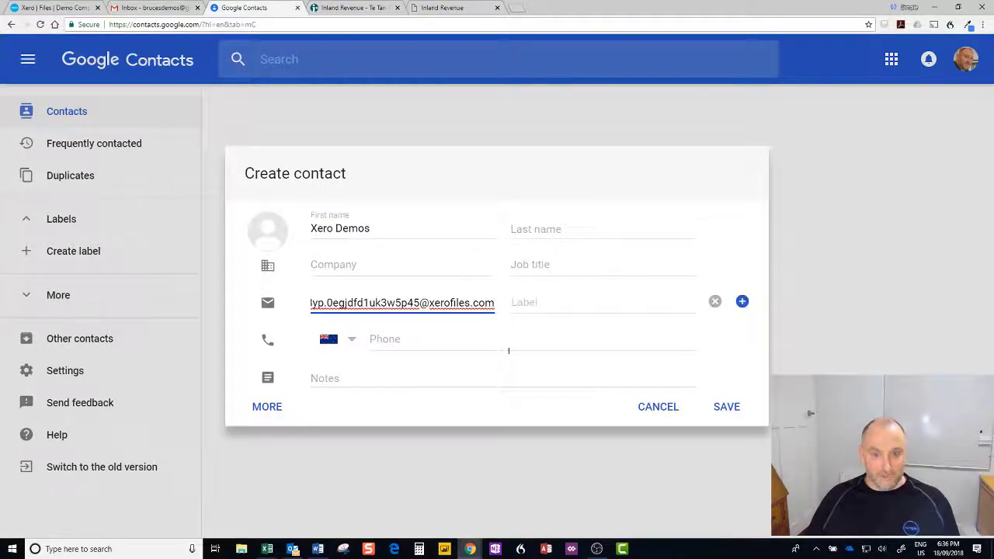
{"action": "left_click", "coordinate": [725, 409]}
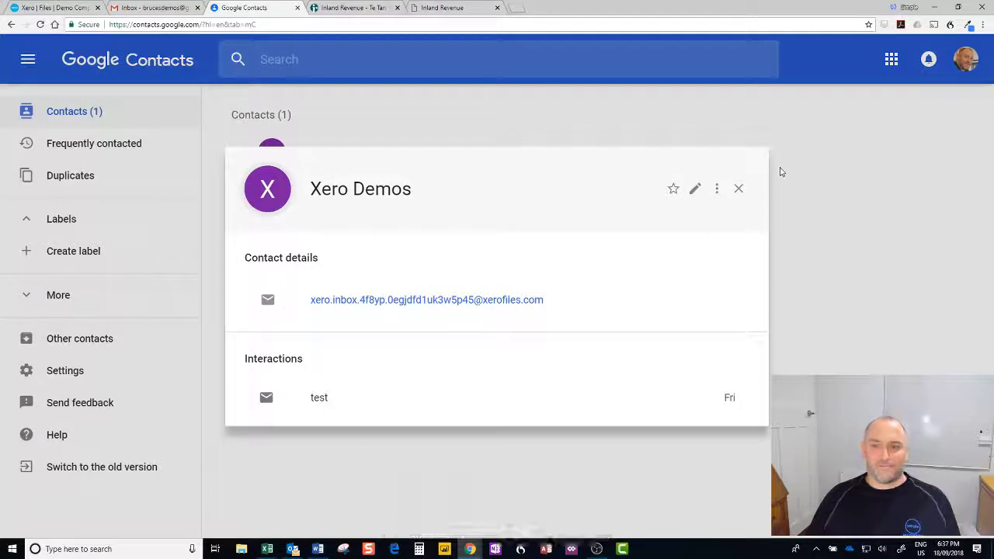
{"action": "left_click", "coordinate": [737, 190]}
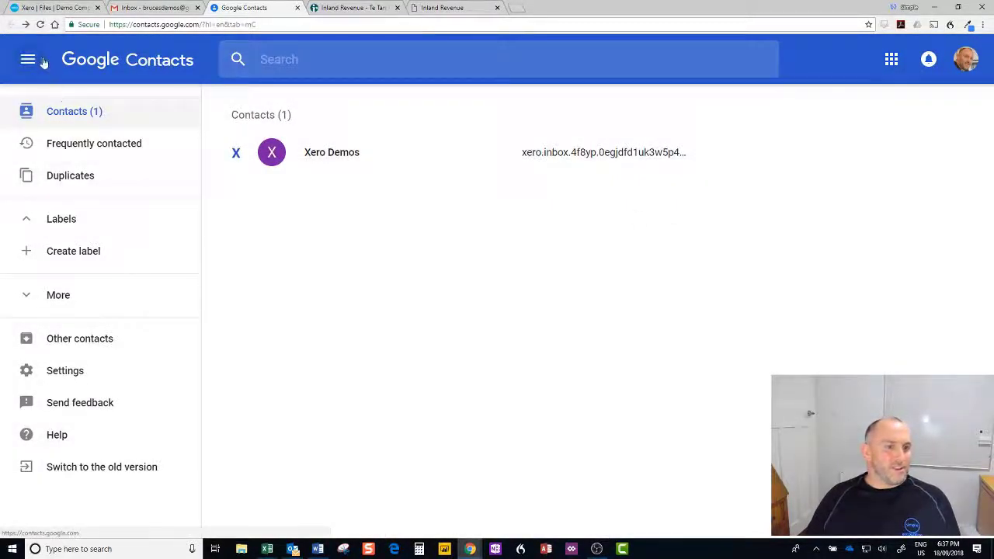
Step: Forward the "Payslip summary" email with its invoice.pdf attachment from Gmail to the Xero Demos contact
{"action": "left_click", "coordinate": [898, 65]}
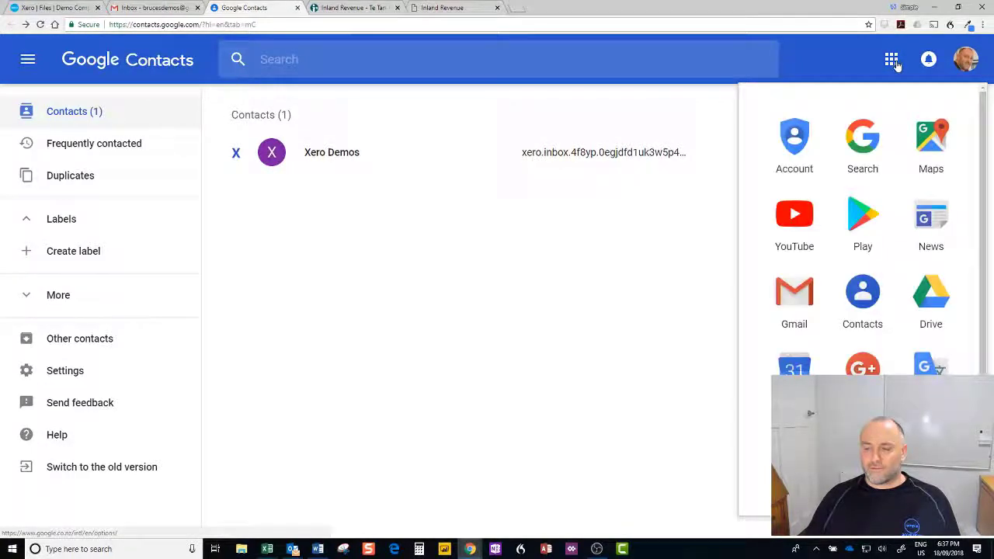
{"action": "left_click", "coordinate": [794, 296]}
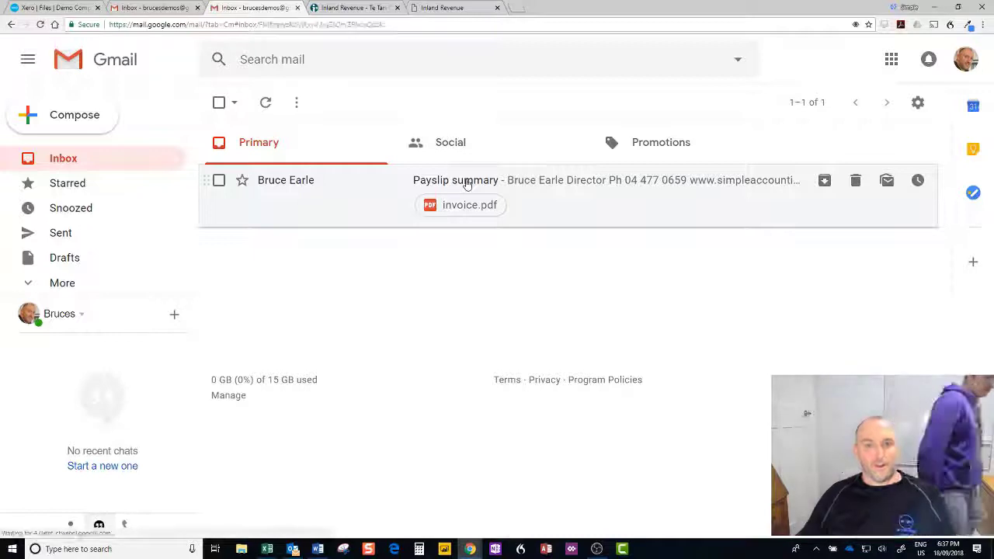
{"action": "left_click", "coordinate": [488, 181]}
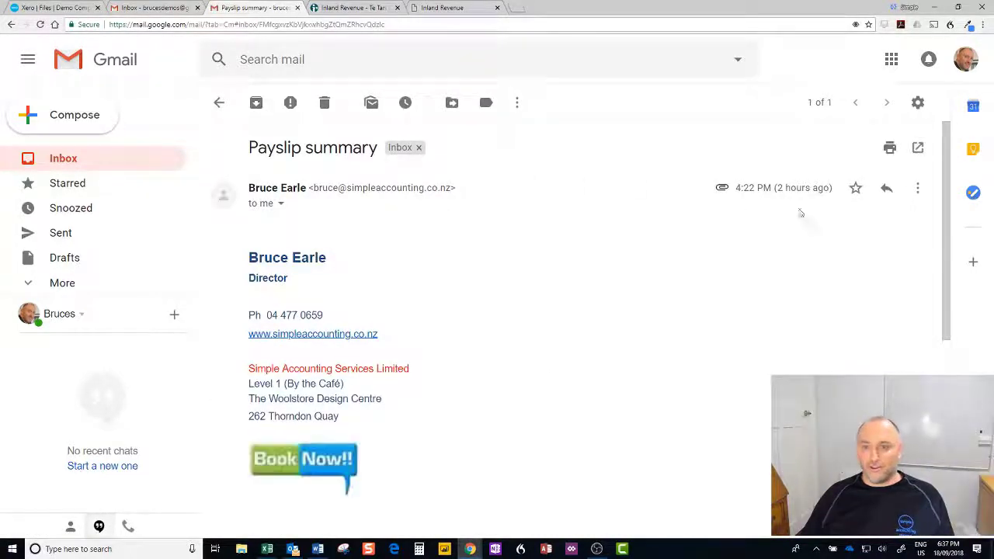
{"action": "left_click", "coordinate": [917, 188]}
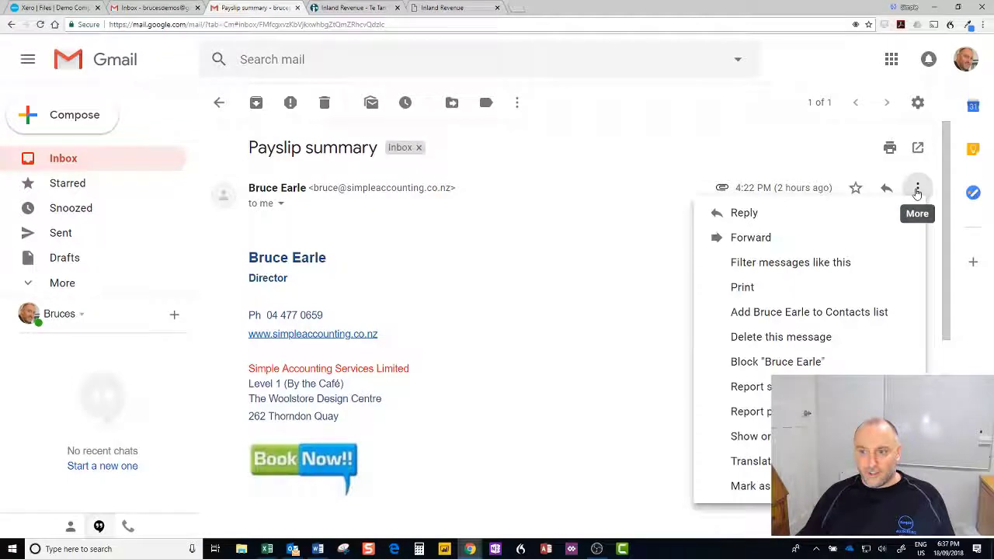
{"action": "left_click", "coordinate": [761, 241]}
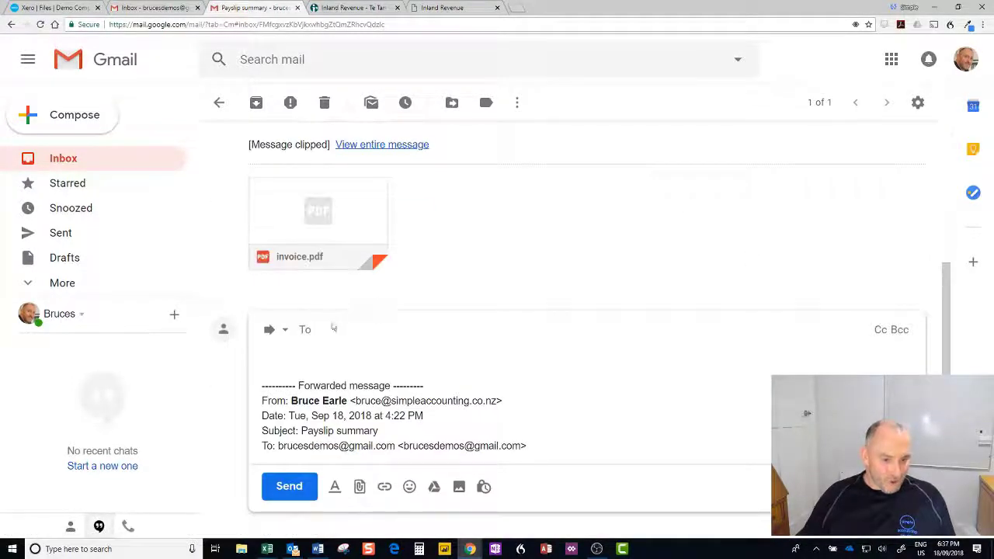
{"action": "type", "text": "xero"}
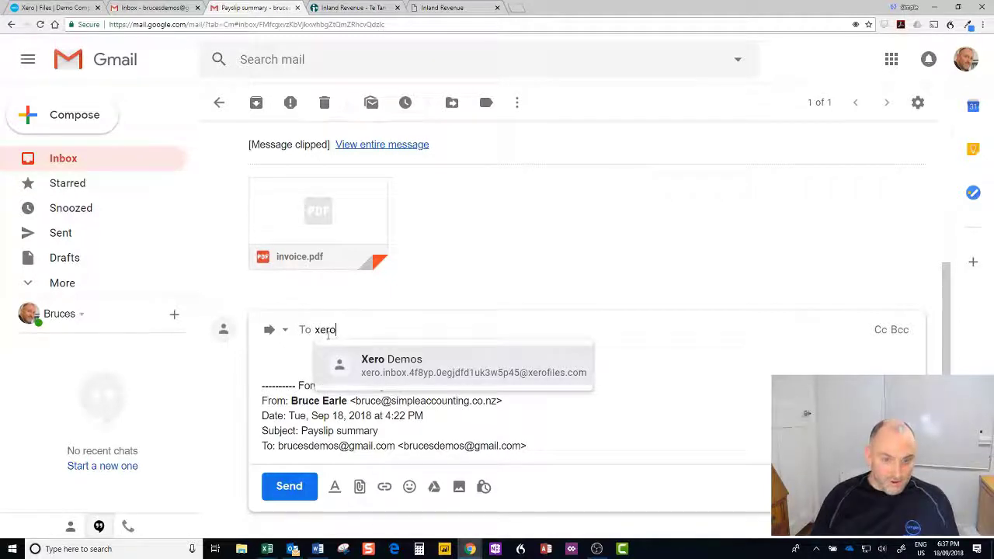
{"action": "left_click", "coordinate": [399, 366]}
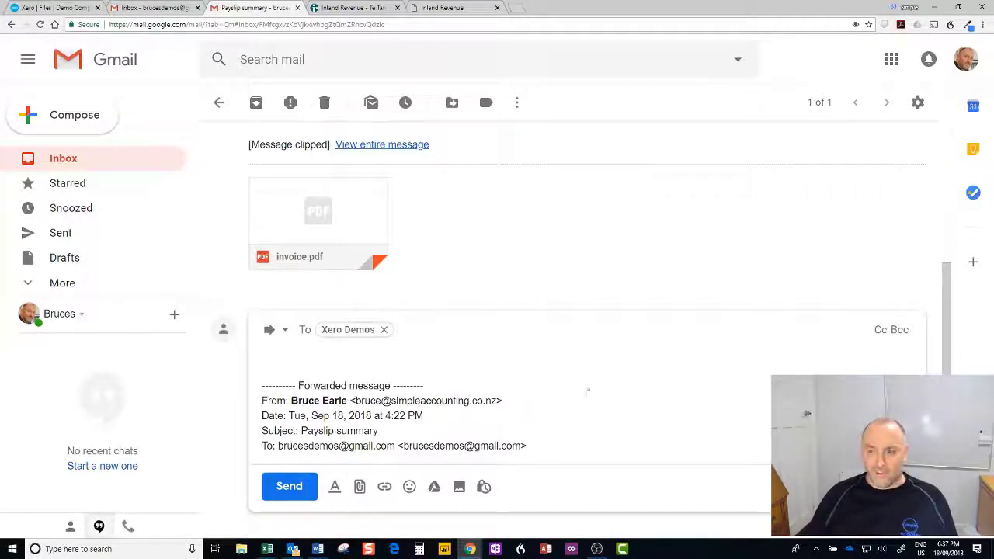
{"action": "left_click", "coordinate": [299, 494]}
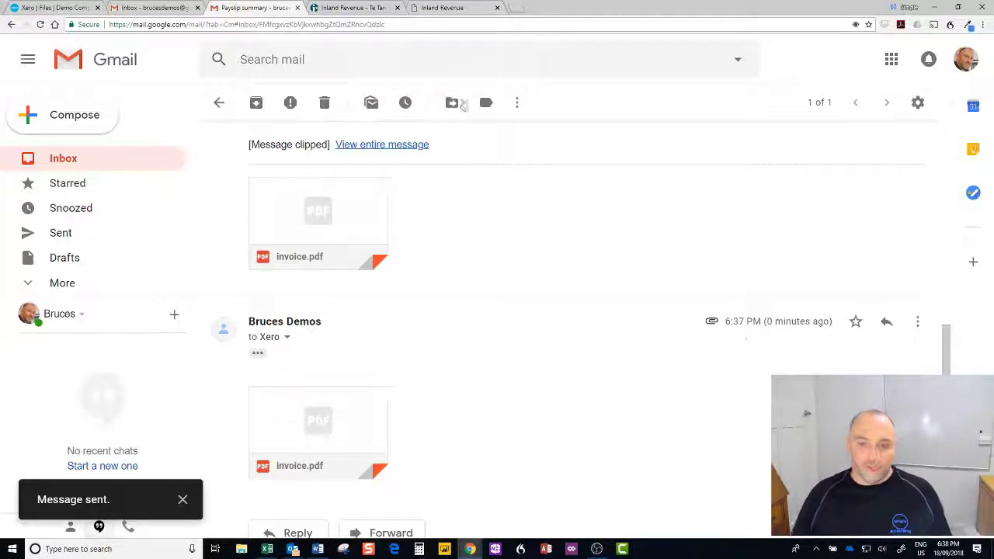
Step: Switch back to Xero, refresh the Files inbox, and read through the preview of invoice.pdf before closing it
{"action": "left_click", "coordinate": [60, 7]}
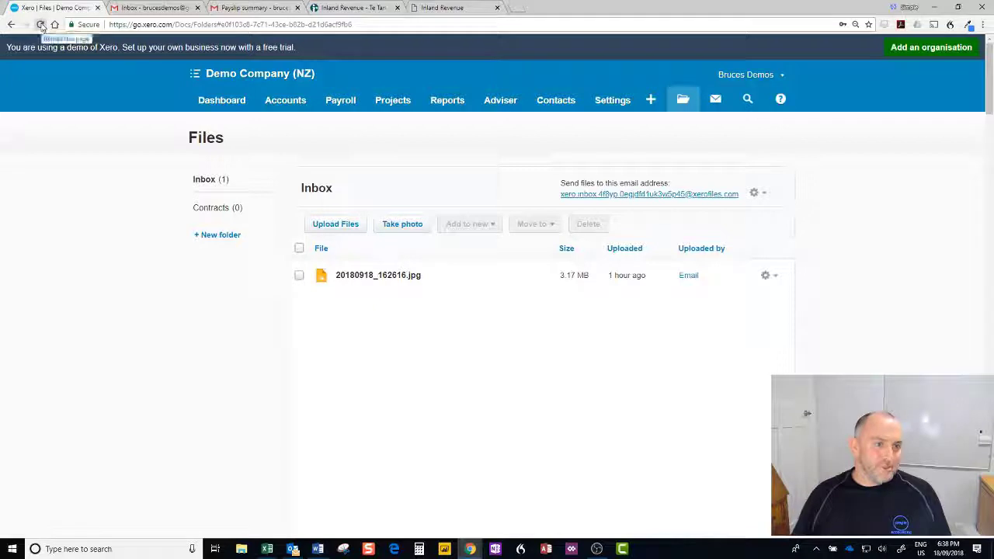
{"action": "left_click", "coordinate": [40, 24]}
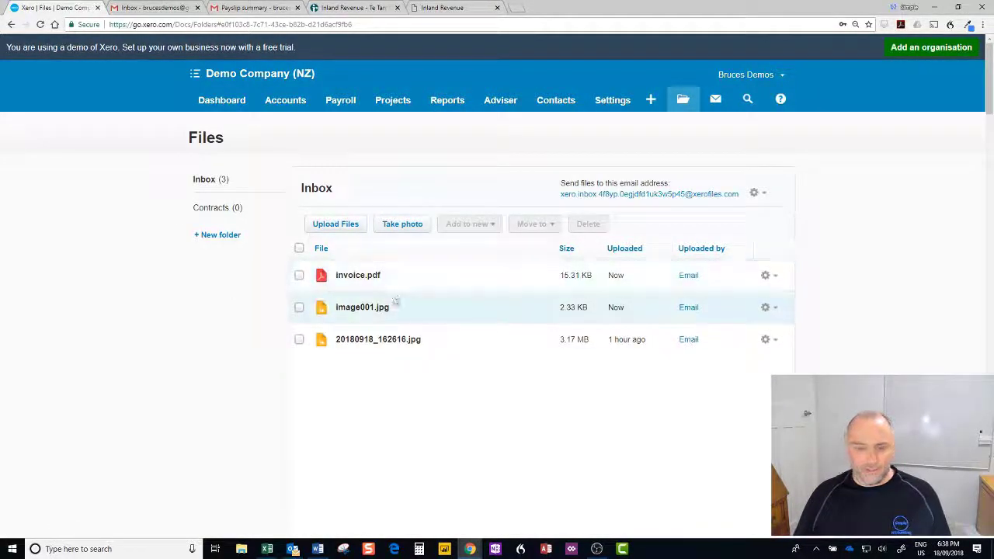
{"action": "left_click", "coordinate": [359, 276]}
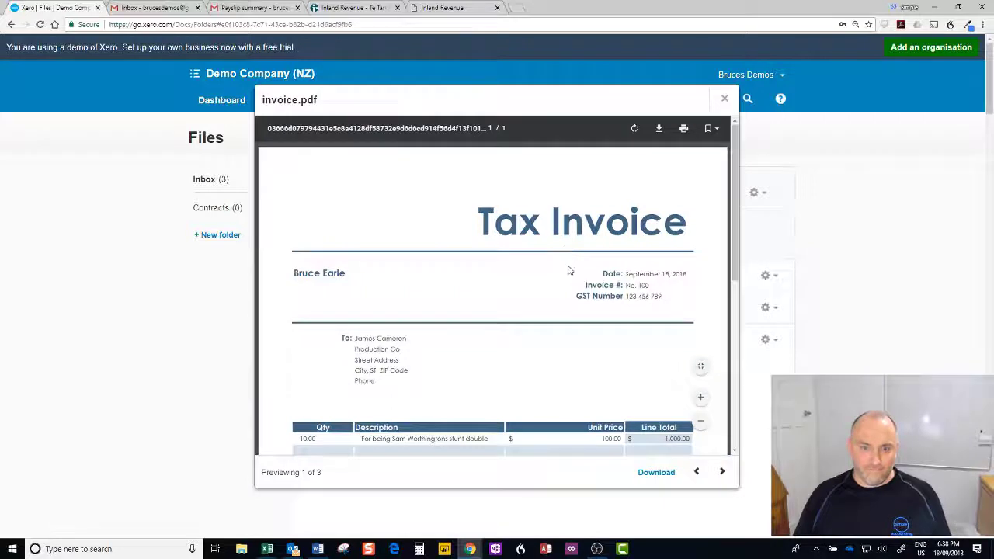
{"action": "scroll", "coordinate": [568, 269], "scroll_direction": "down", "scroll_amount": 3}
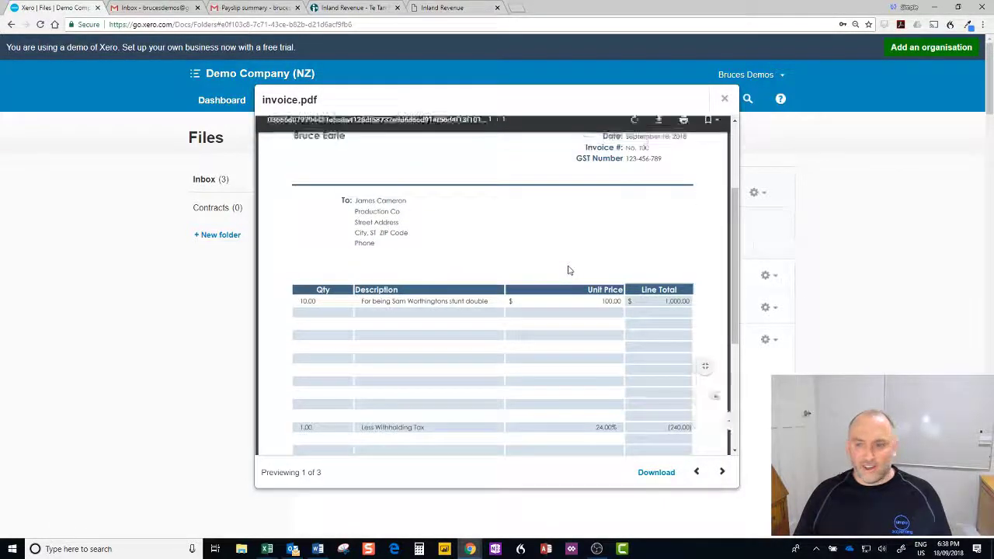
{"action": "scroll", "coordinate": [568, 268], "scroll_direction": "down", "scroll_amount": 2}
{"action": "scroll", "coordinate": [568, 269], "scroll_direction": "up", "scroll_amount": 4}
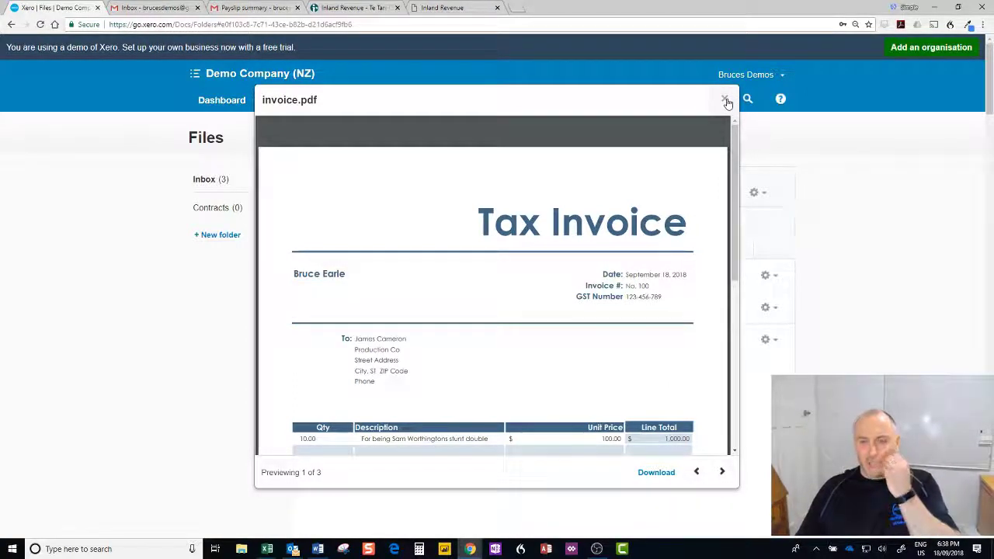
{"action": "left_click", "coordinate": [725, 101]}
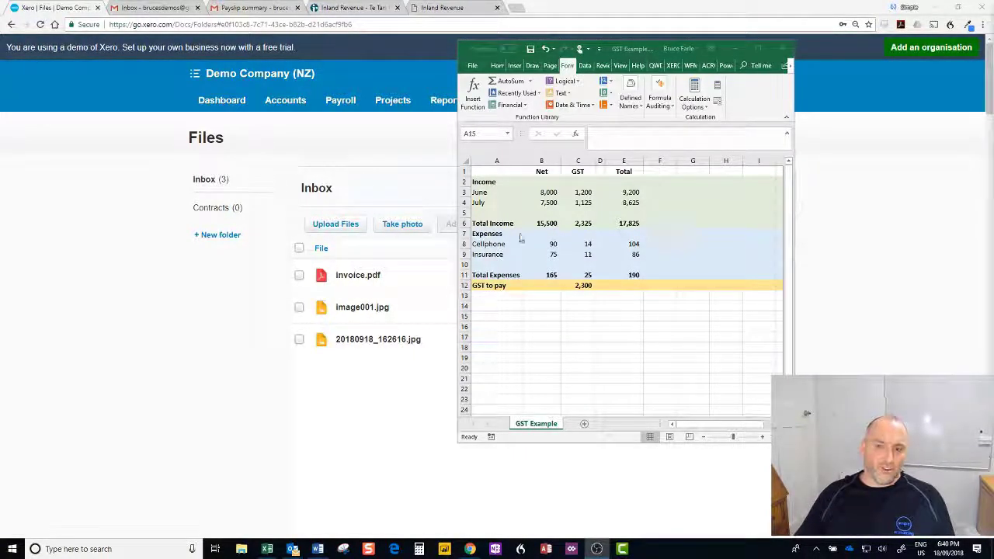
Step: Examine the net, GST and total amounts for June and July income and the Total Income GST in the GST Example sheet
{"action": "left_click", "coordinate": [549, 195]}
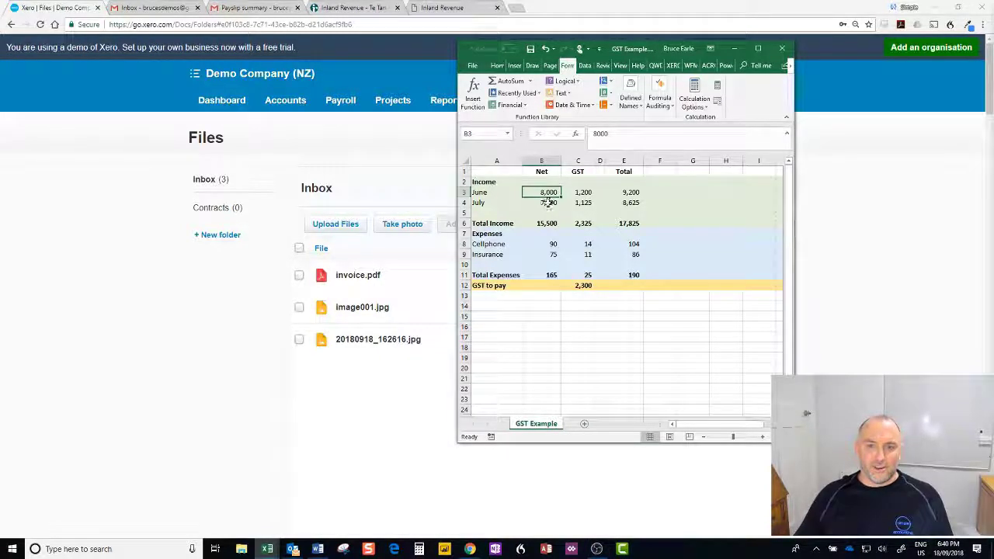
{"action": "left_click", "coordinate": [550, 202]}
{"action": "left_click", "coordinate": [550, 192]}
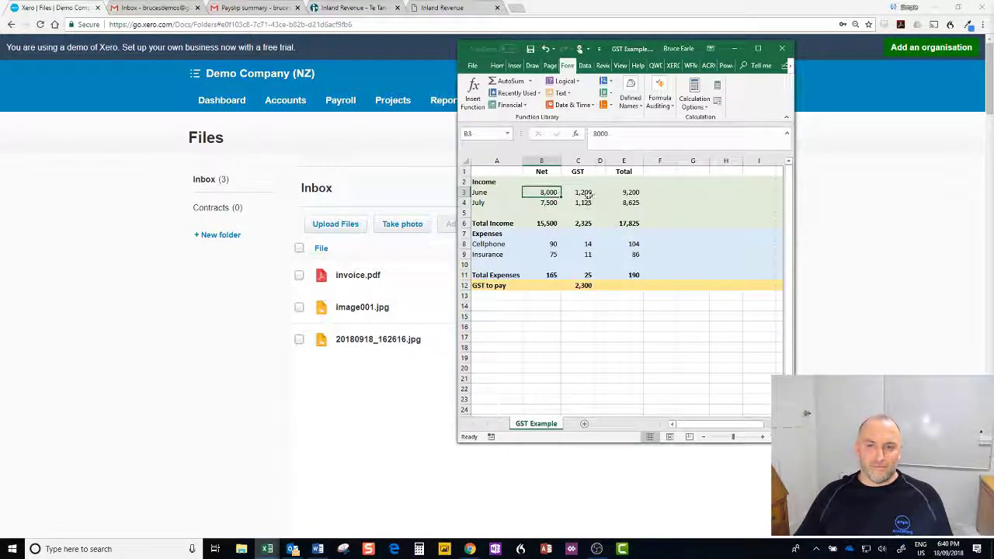
{"action": "left_click", "coordinate": [585, 193]}
{"action": "left_click", "coordinate": [629, 193]}
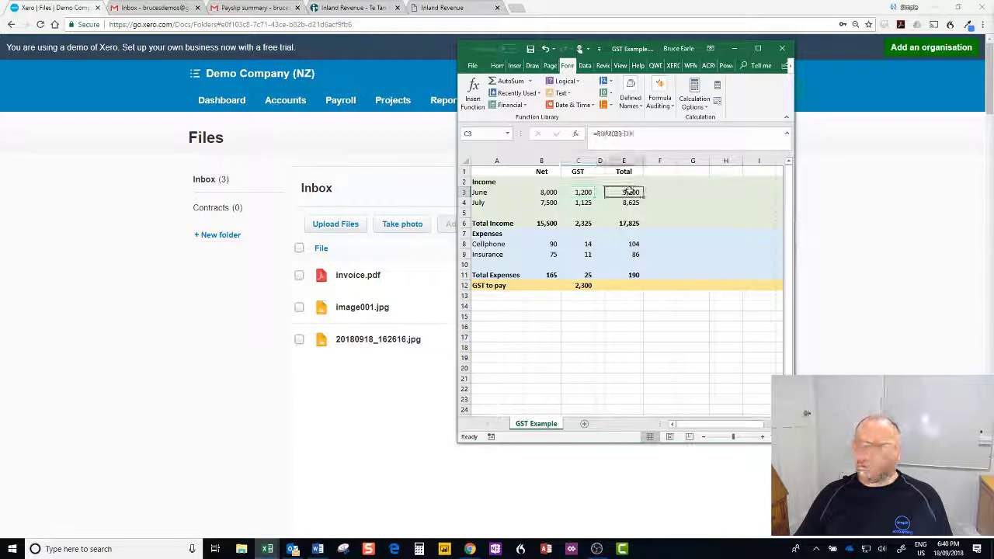
{"action": "left_click", "coordinate": [548, 202]}
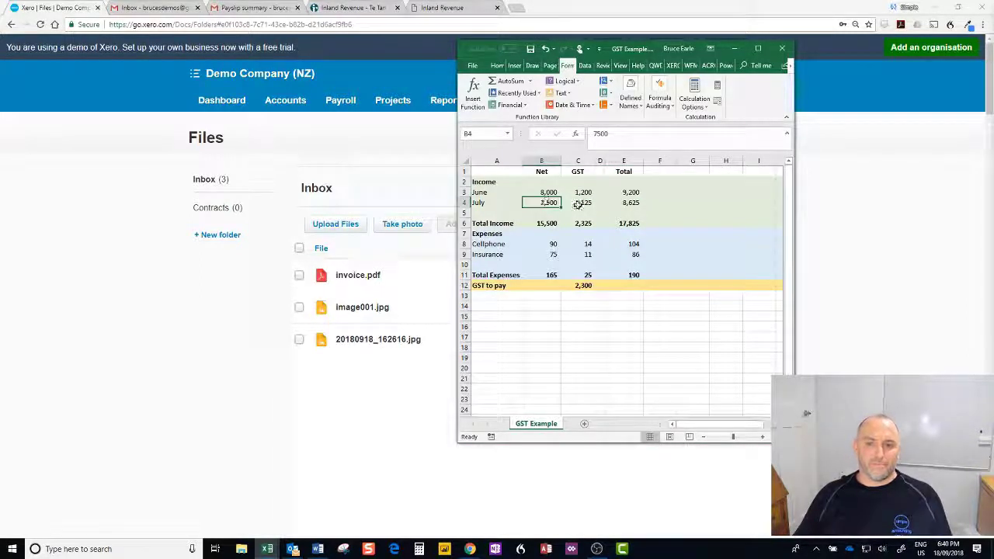
{"action": "left_click", "coordinate": [583, 203]}
{"action": "left_click", "coordinate": [630, 203]}
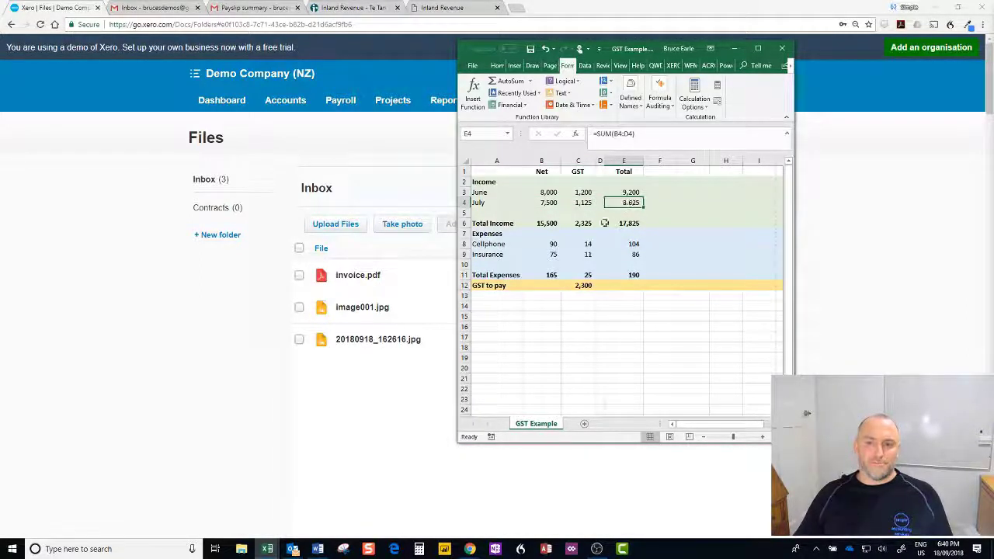
{"action": "left_click", "coordinate": [582, 223]}
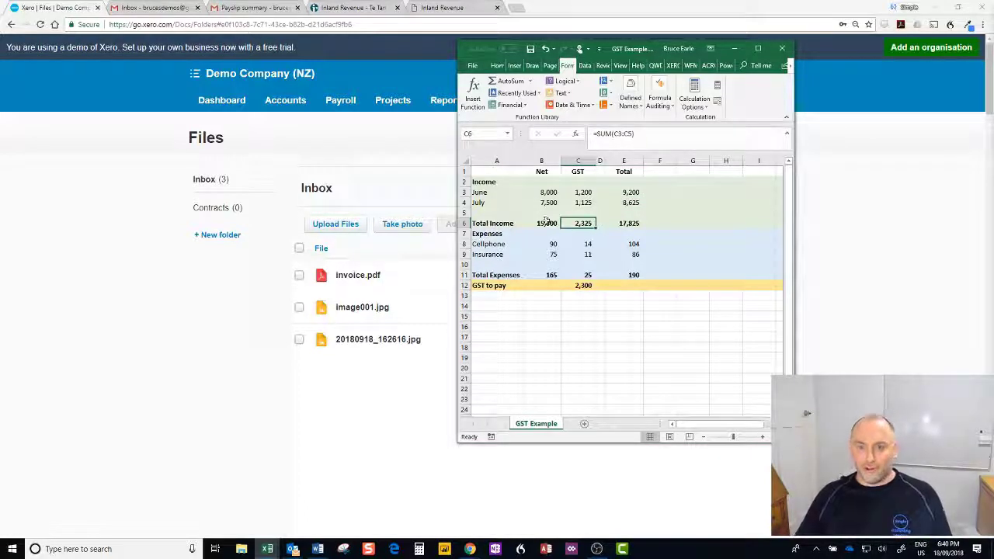
Step: Examine the Cellphone expense and how GST to pay is calculated from the Total Income and Total Expenses GST cells
{"action": "left_click", "coordinate": [497, 244]}
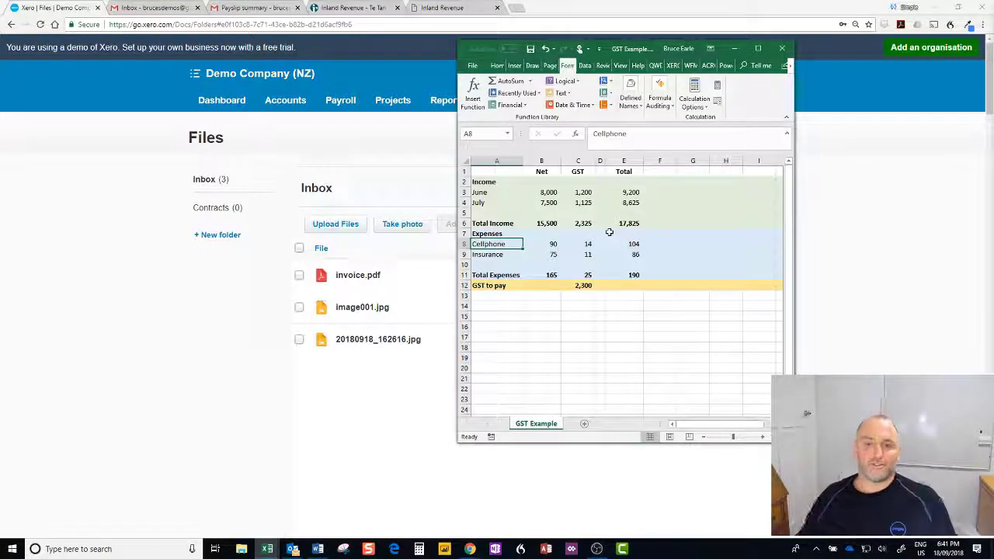
{"action": "left_click", "coordinate": [588, 221]}
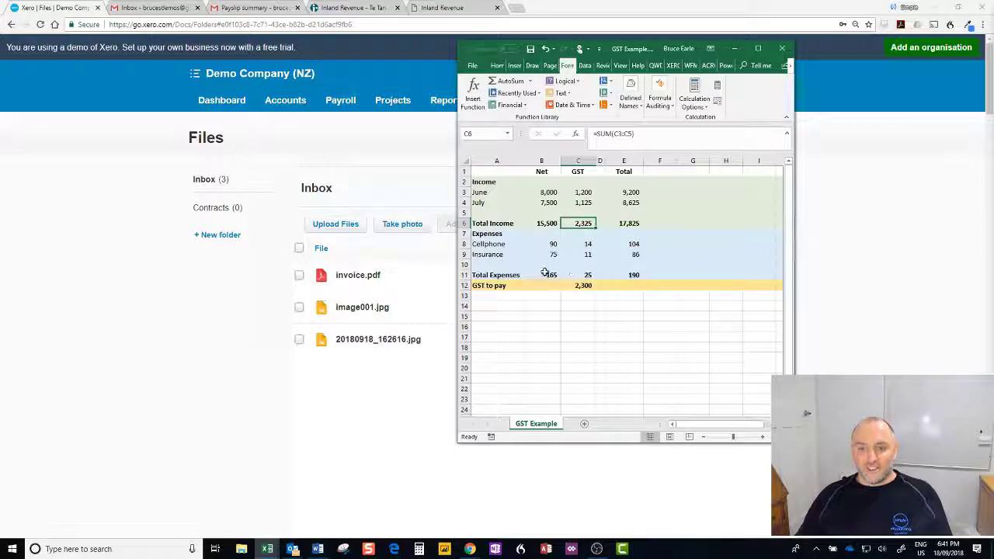
{"action": "left_click", "coordinate": [587, 275]}
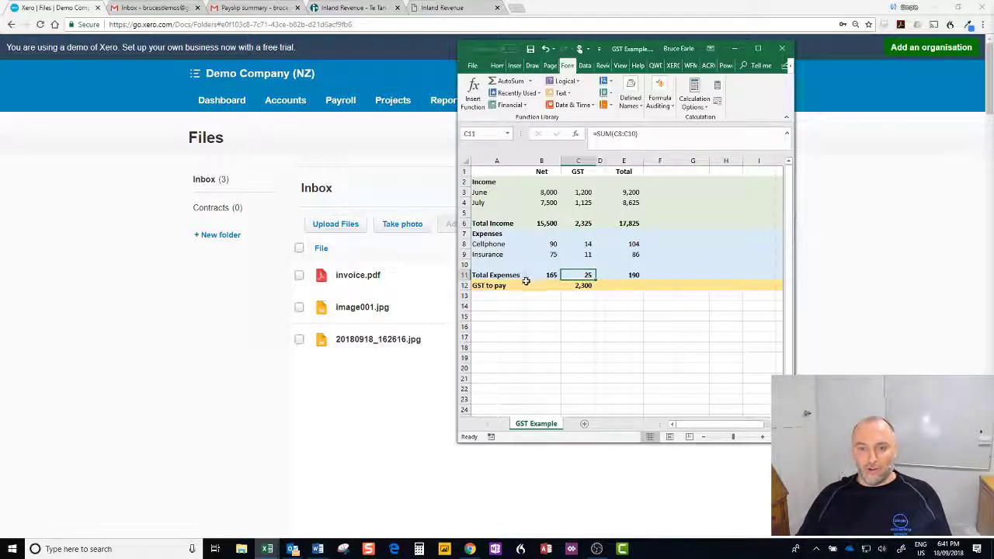
{"action": "left_click", "coordinate": [576, 286]}
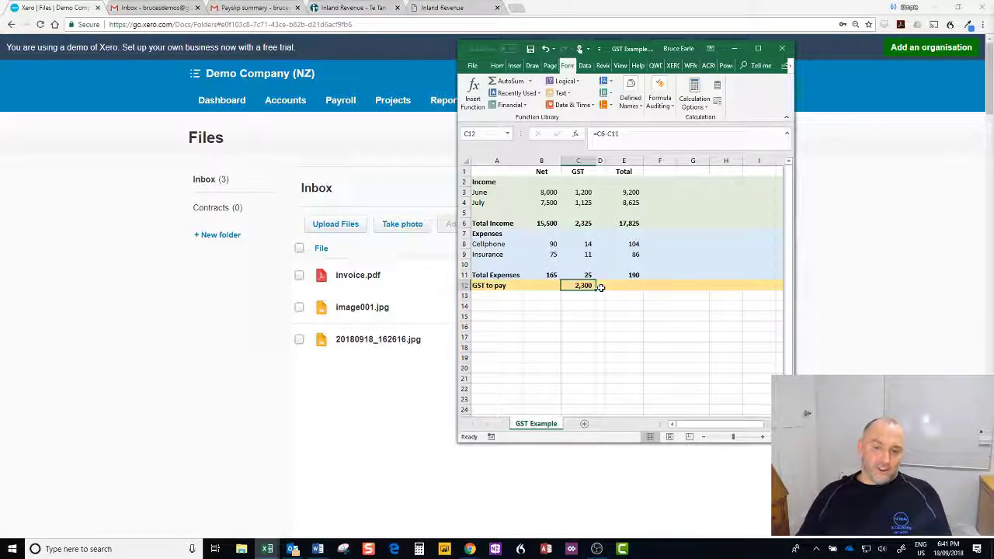
{"action": "left_click", "coordinate": [587, 275]}
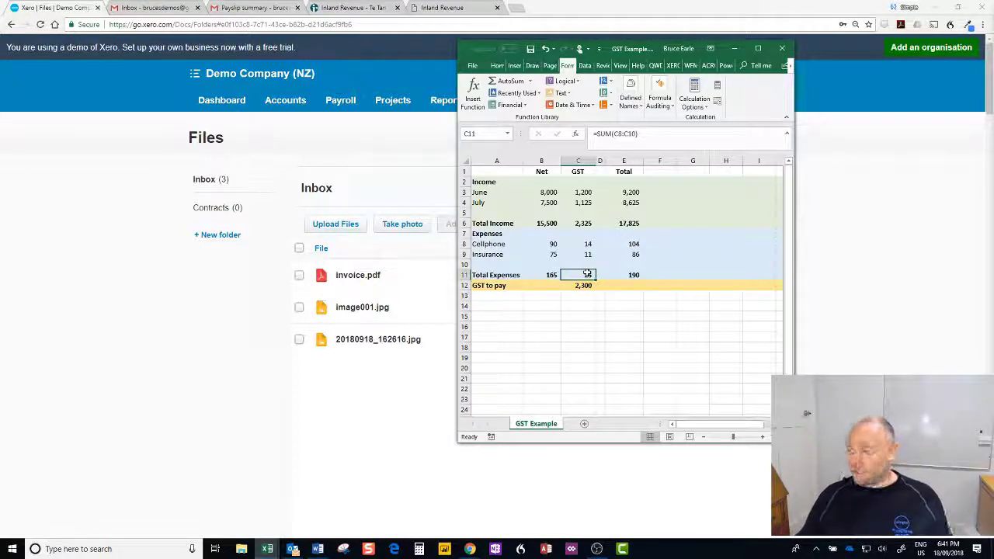
Step: Compare the June and July GST formulas with the Total Income GST, and move the GST Example workbook out of view
{"action": "left_click", "coordinate": [584, 224]}
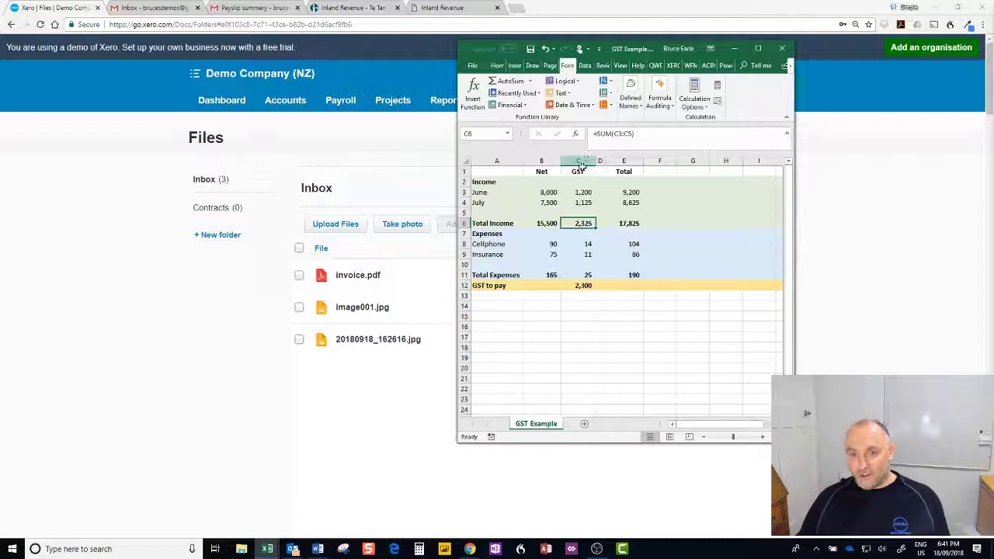
{"action": "left_click", "coordinate": [587, 193]}
{"action": "left_click", "coordinate": [586, 203]}
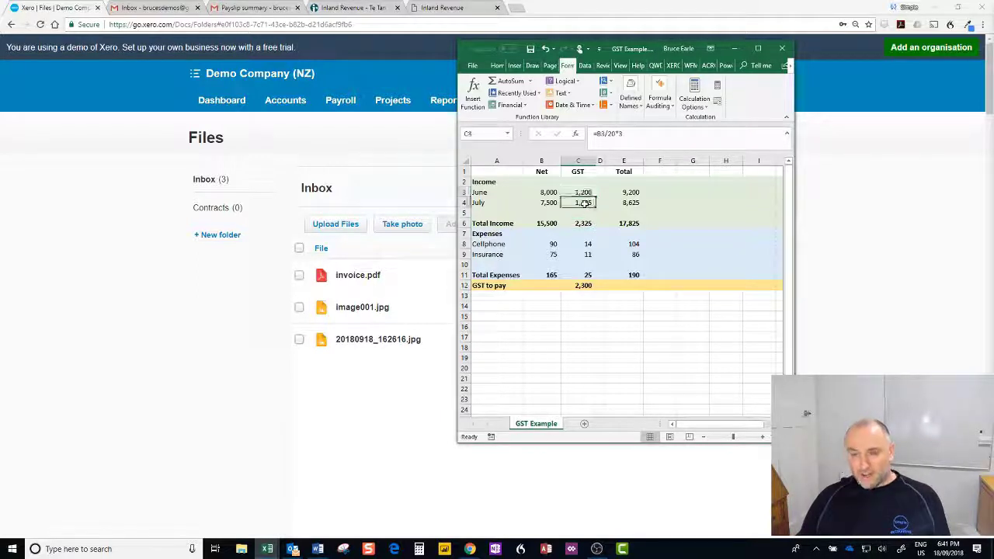
{"action": "left_click", "coordinate": [583, 193]}
{"action": "left_click", "coordinate": [585, 203]}
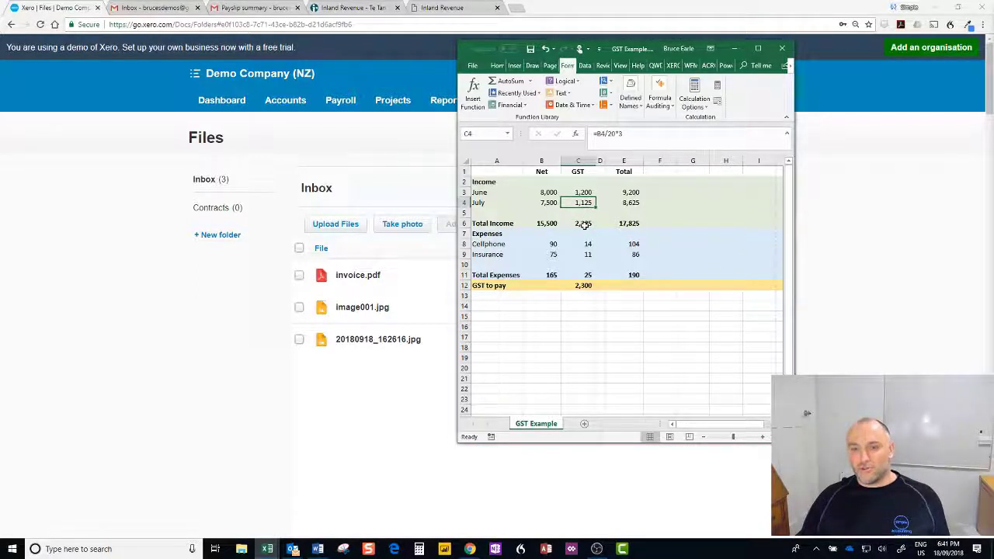
{"action": "left_click", "coordinate": [585, 223]}
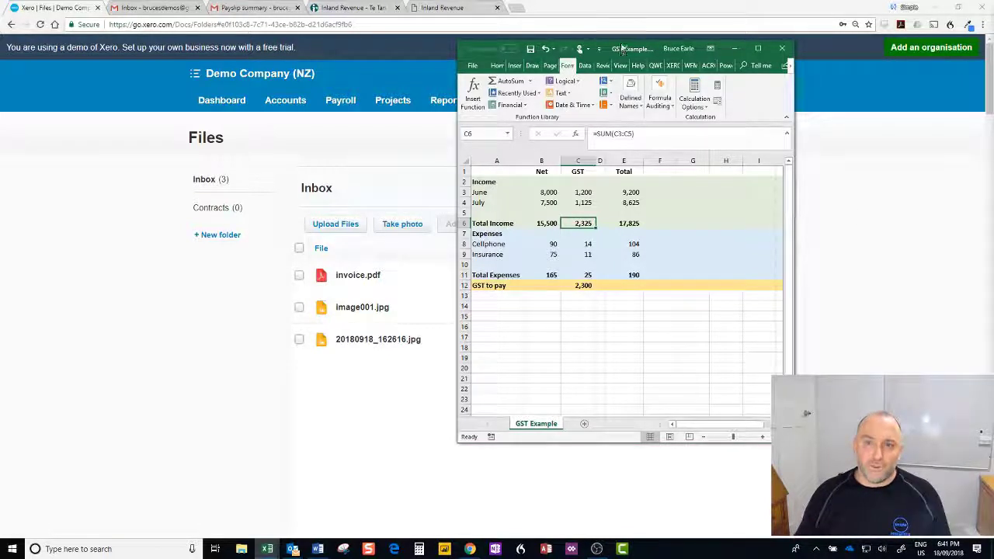
{"action": "left_click_drag", "start_coordinate": [610, 49], "coordinate": [993, 49]}
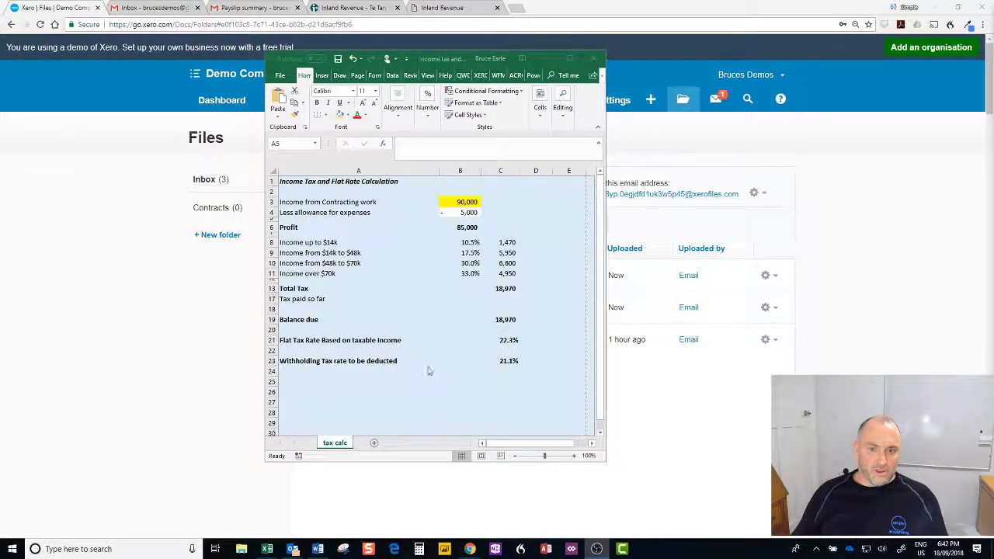
Step: Zoom the tax calc sheet to 115% and enlarge the income tax workbook window to show the whole calculation
{"action": "left_click", "coordinate": [334, 443]}
{"action": "scroll", "coordinate": [433, 357], "scroll_direction": "up", "scroll_amount": 1}
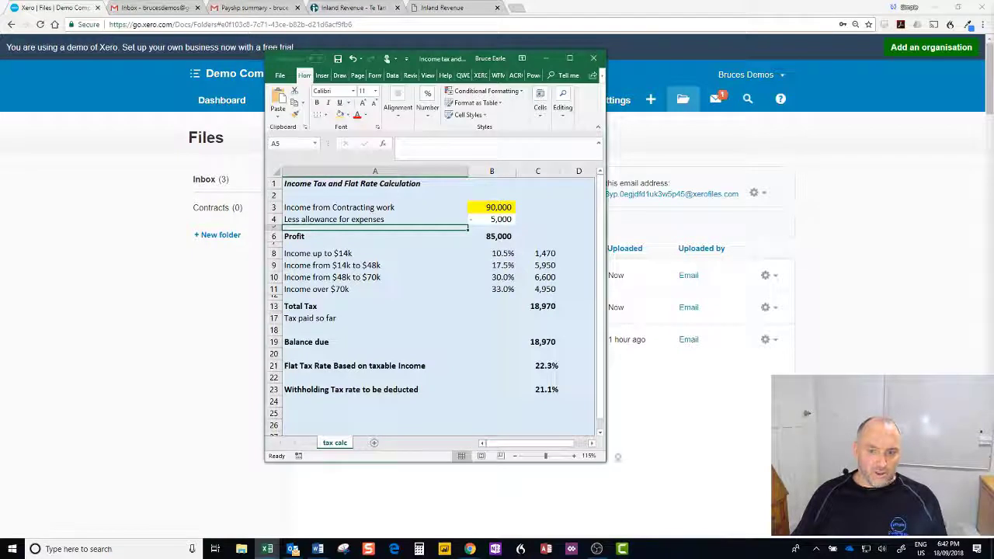
{"action": "left_click_drag", "start_coordinate": [606, 462], "coordinate": [630, 491]}
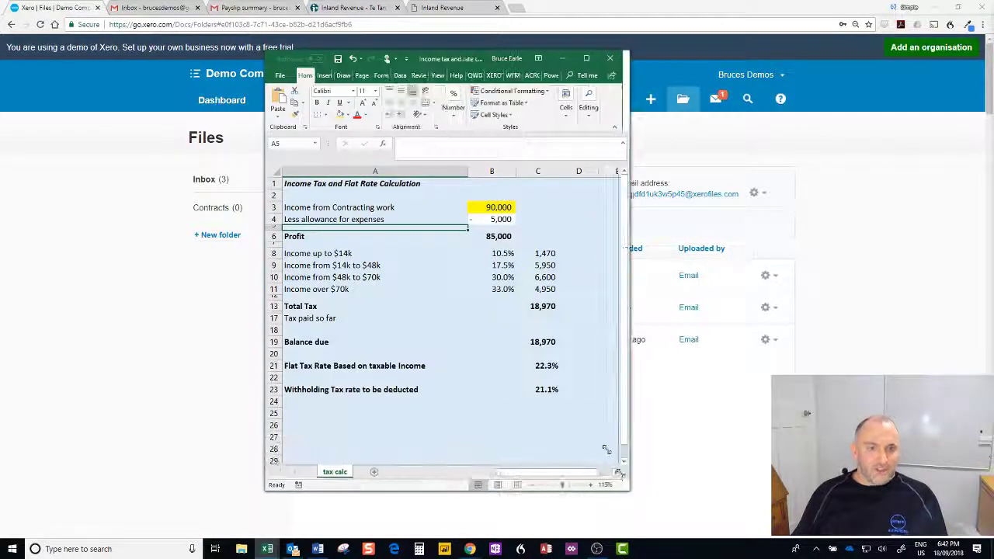
{"action": "left_click", "coordinate": [541, 319]}
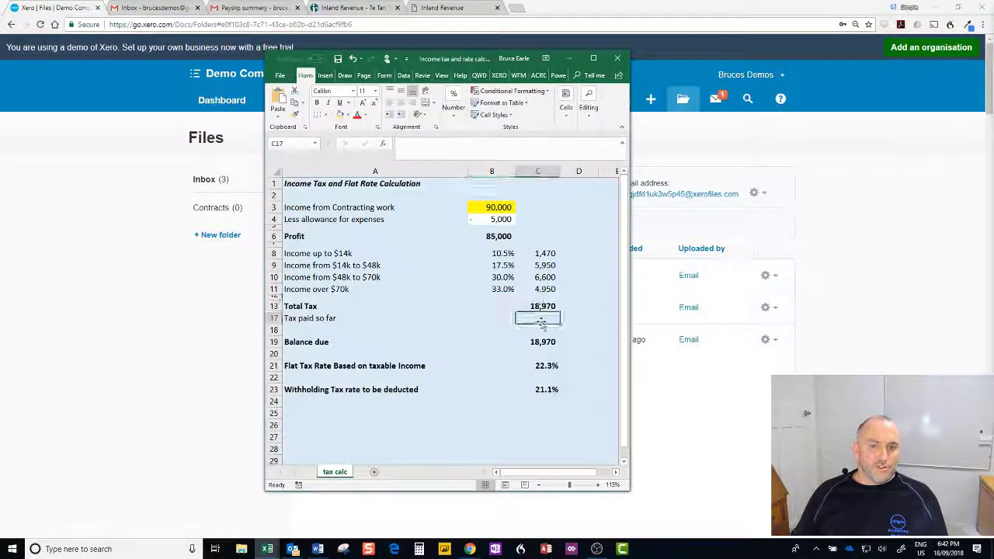
{"action": "left_click", "coordinate": [492, 209]}
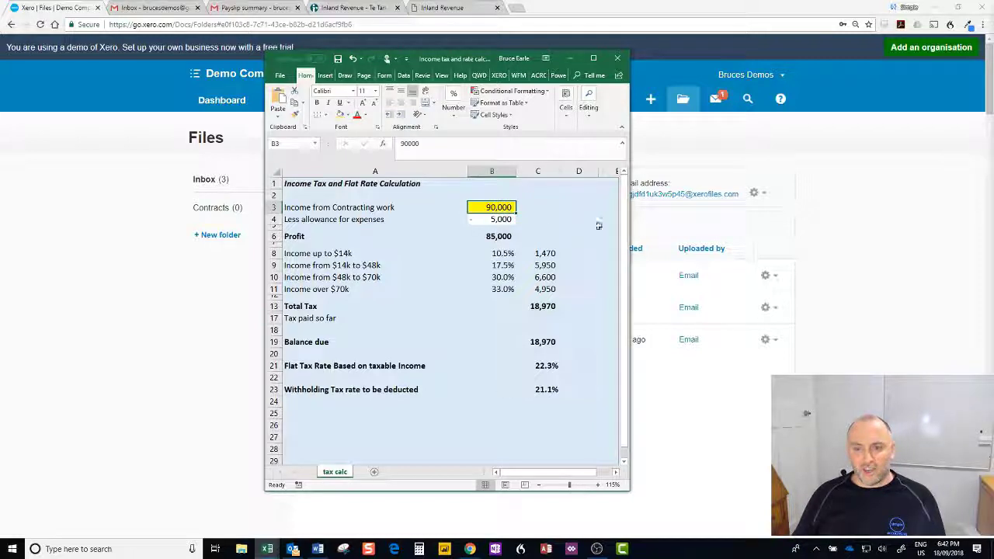
{"action": "left_click_drag", "start_coordinate": [635, 225], "coordinate": [641, 227]}
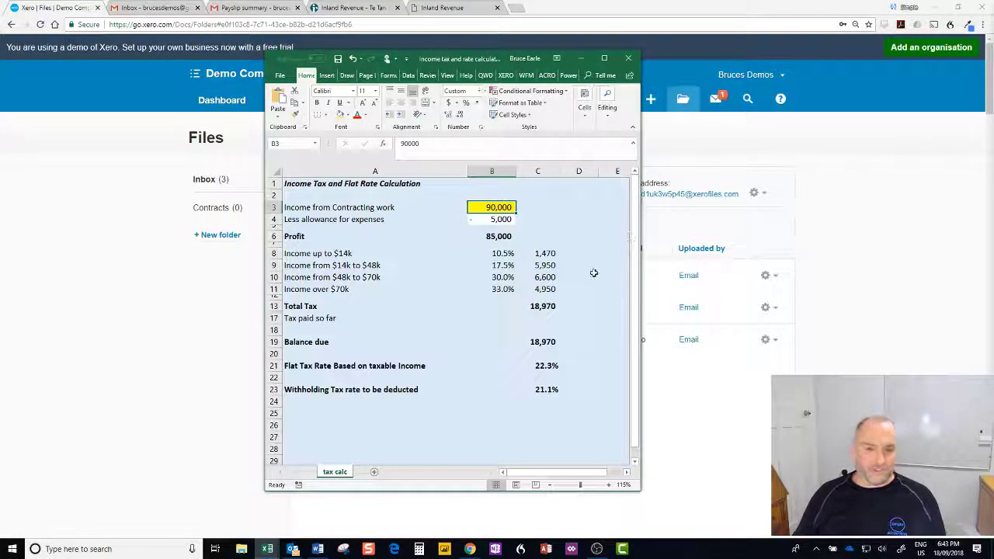
Step: Examine the expense allowance, the Profit formula, the tax for the first two income brackets and the Total Tax
{"action": "left_click", "coordinate": [501, 221]}
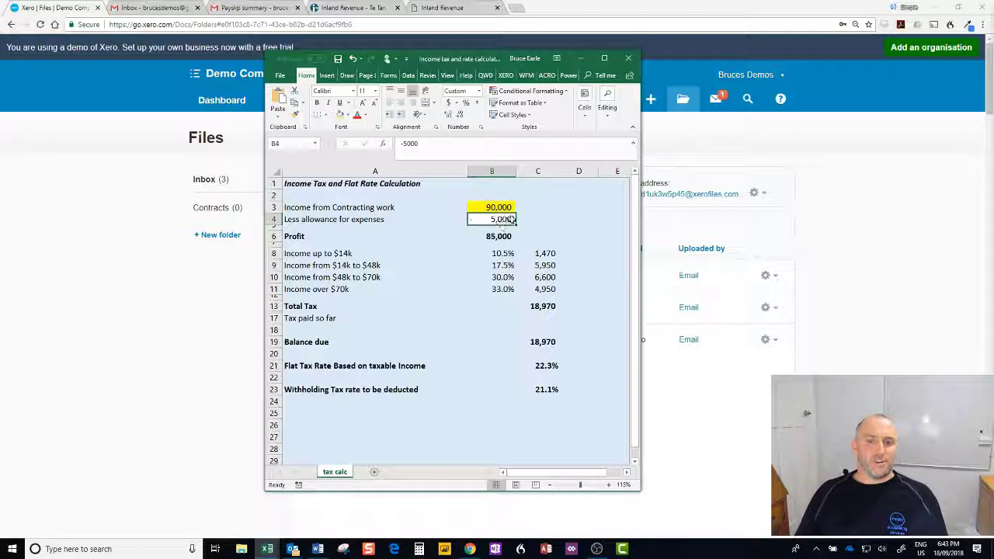
{"action": "left_click", "coordinate": [507, 237]}
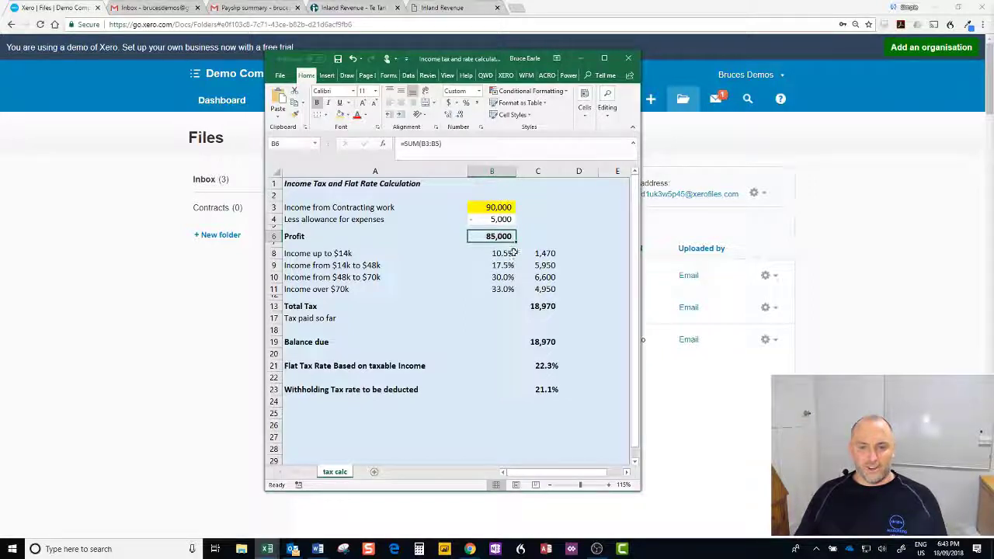
{"action": "left_click", "coordinate": [548, 253]}
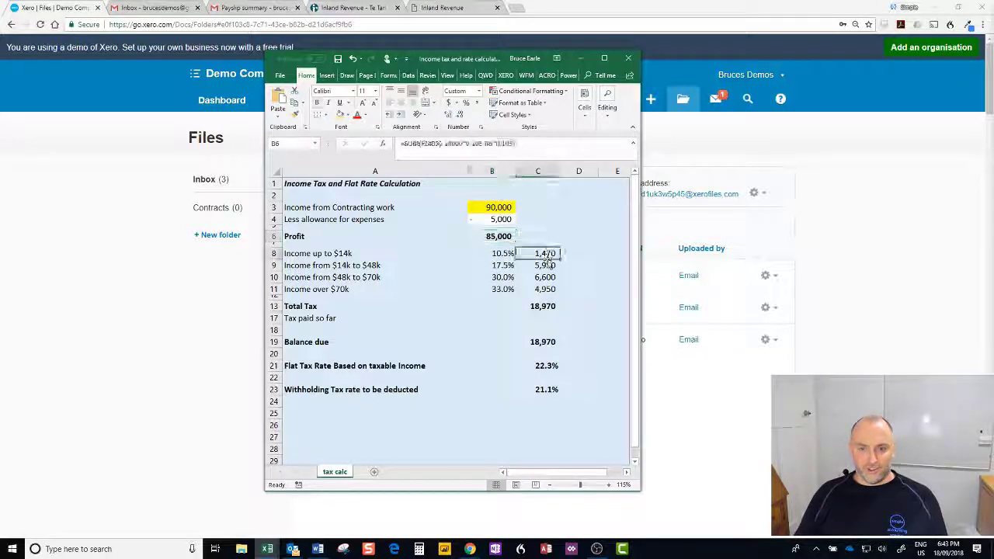
{"action": "left_click", "coordinate": [546, 265]}
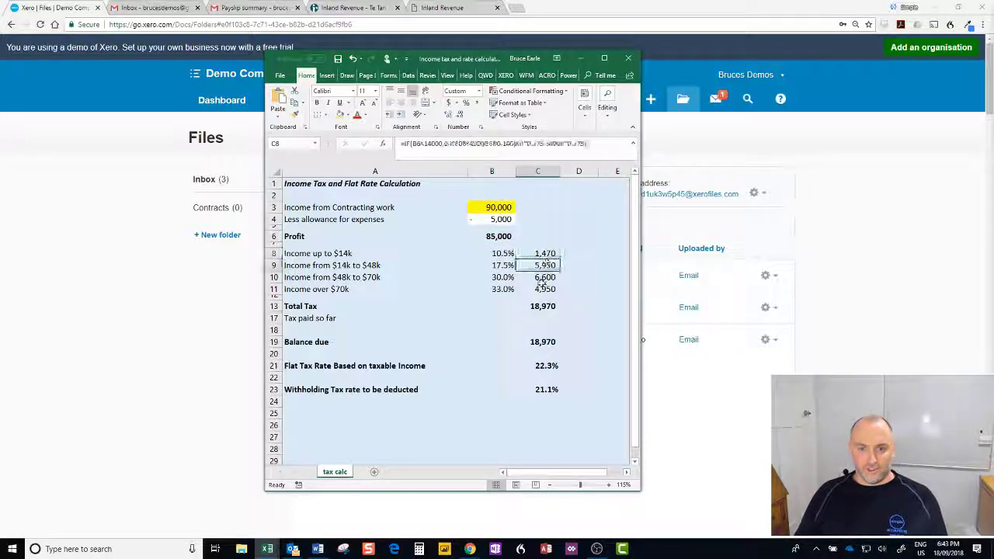
{"action": "left_click", "coordinate": [546, 307]}
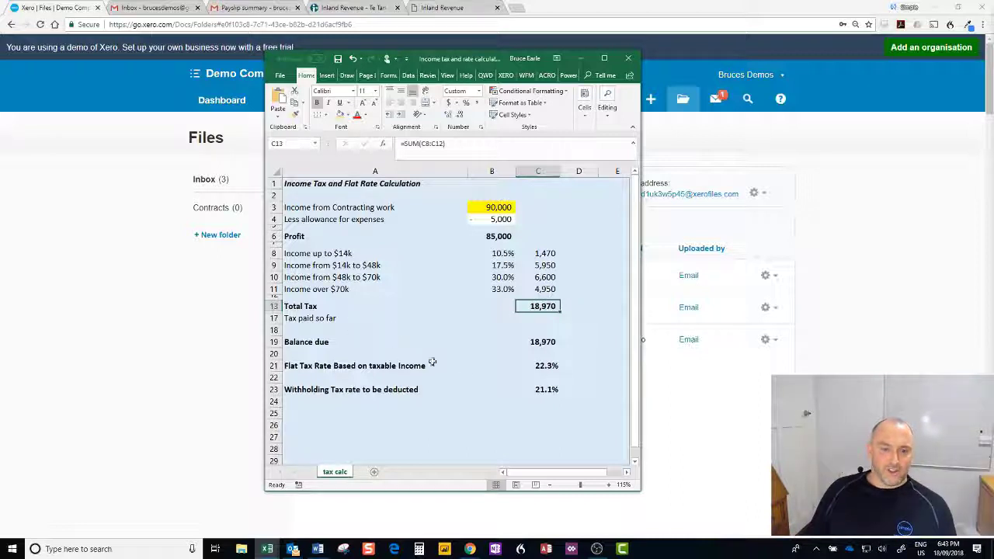
Step: Examine how the flat tax rate relates to Balance due and Profit, and compare it with the withholding tax rate
{"action": "left_click", "coordinate": [544, 366]}
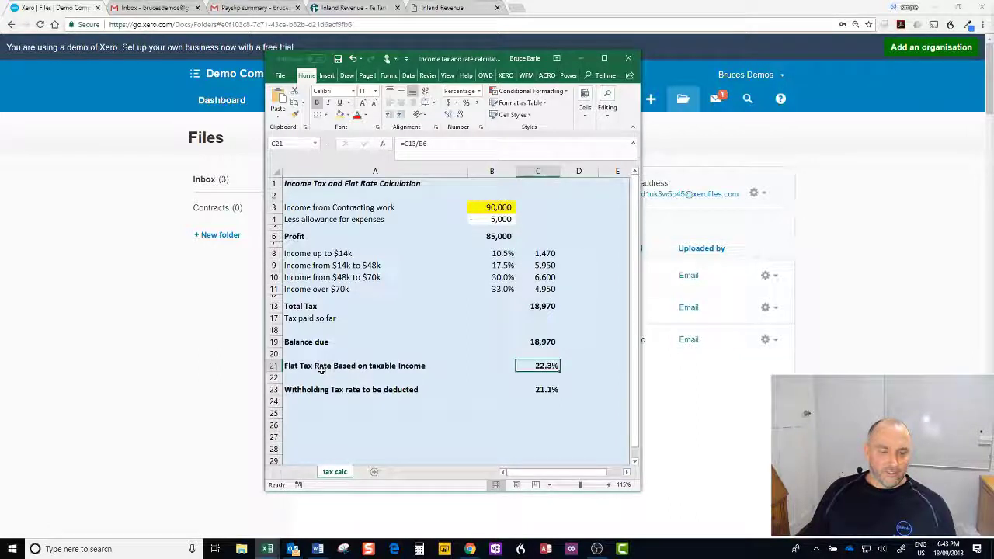
{"action": "left_click", "coordinate": [546, 341]}
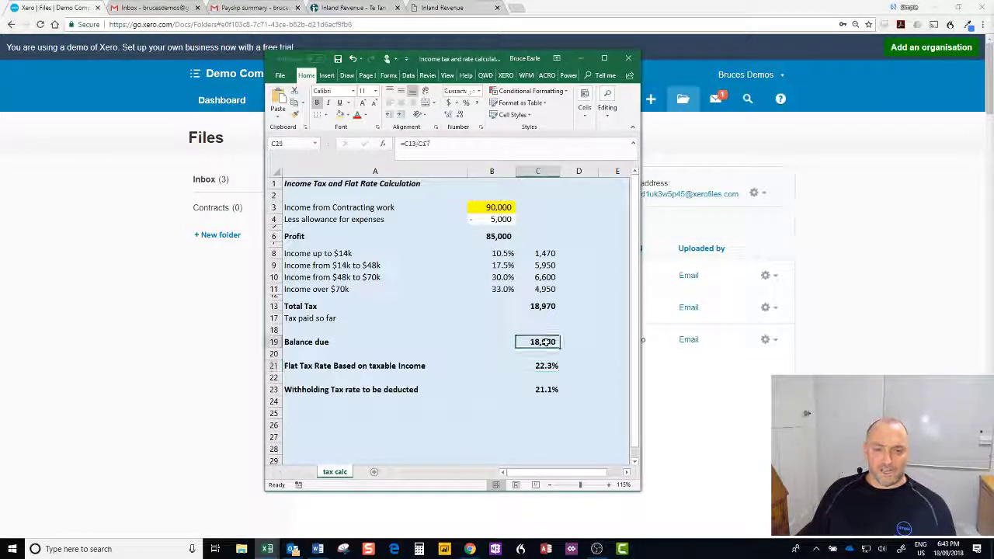
{"action": "left_click", "coordinate": [500, 236]}
{"action": "left_click", "coordinate": [550, 366]}
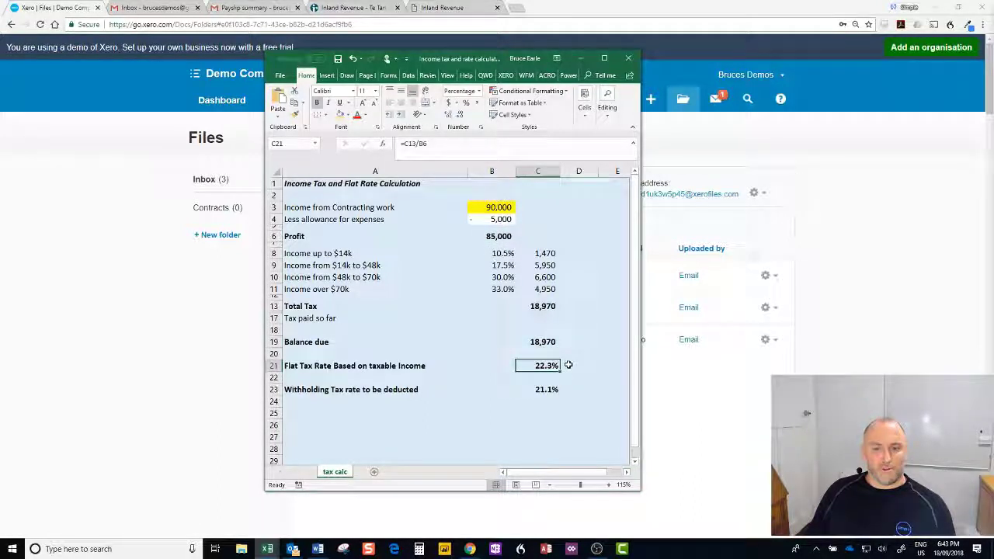
{"action": "left_click", "coordinate": [543, 389]}
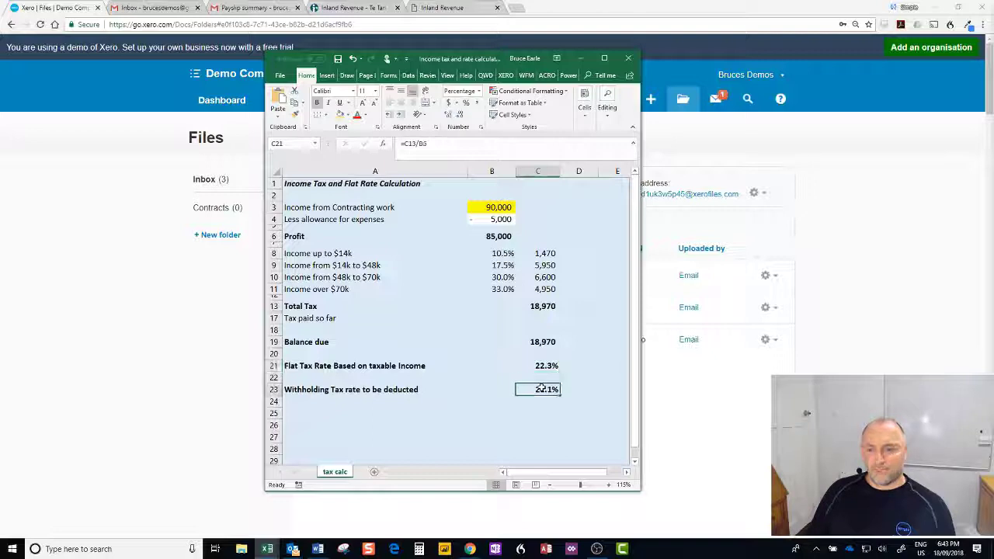
Step: Review how the withholding tax rate depends on Total Tax, contracting income and the allowance for expenses
{"action": "left_click", "coordinate": [493, 220]}
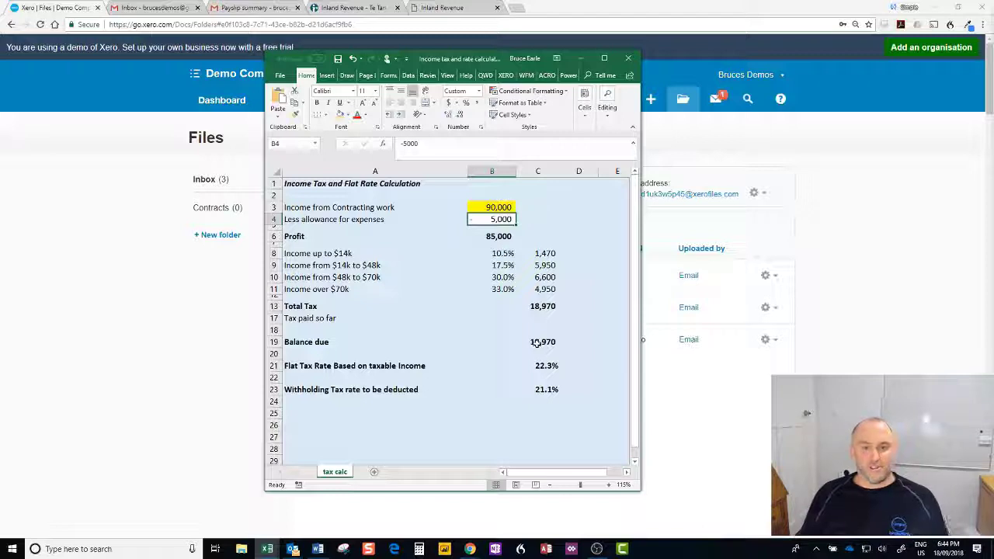
{"action": "left_click", "coordinate": [546, 390]}
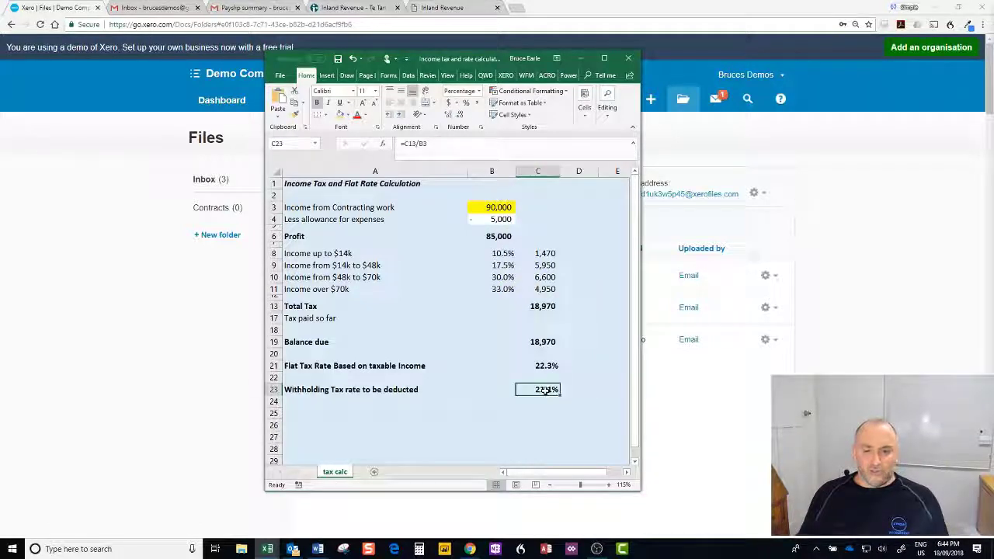
{"action": "left_click", "coordinate": [543, 306]}
{"action": "left_click", "coordinate": [494, 206]}
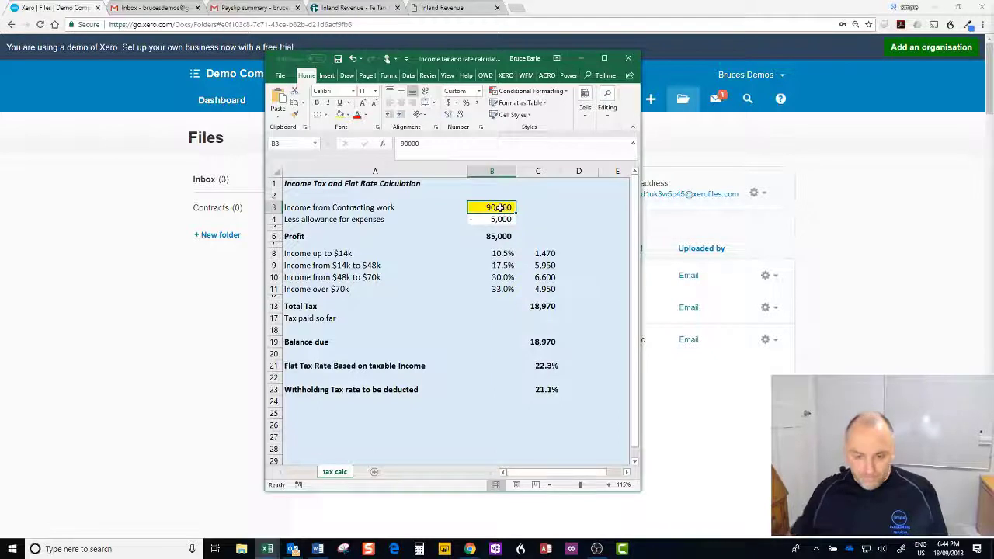
{"action": "left_click", "coordinate": [545, 393]}
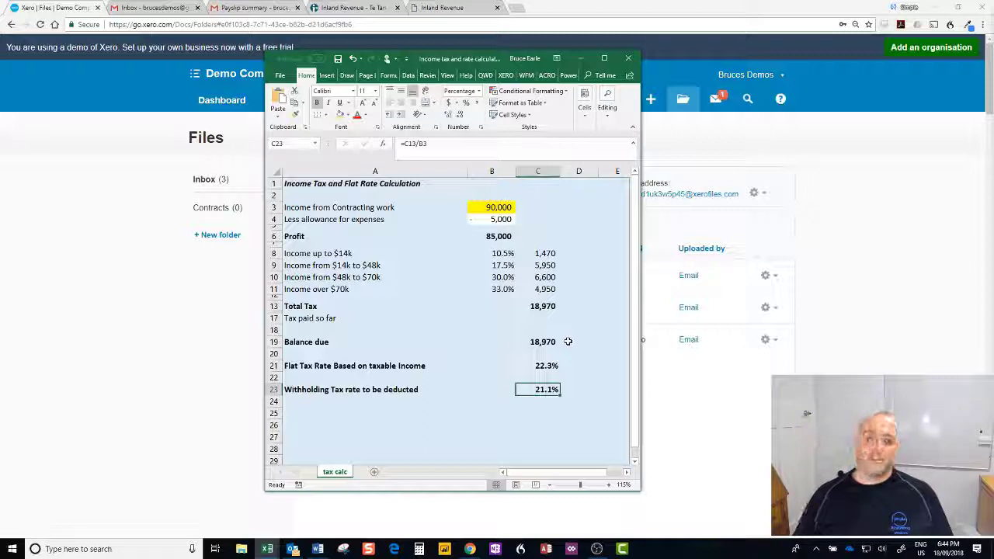
{"action": "left_click", "coordinate": [503, 207]}
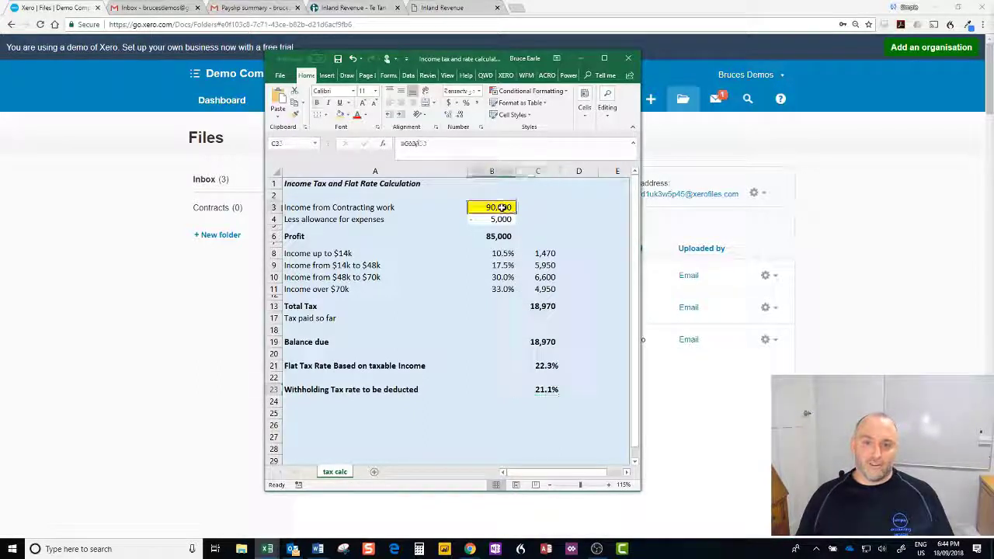
Step: Set the income from contracting work to 110,000 in the tax calculation sheet
{"action": "left_click", "coordinate": [548, 390]}
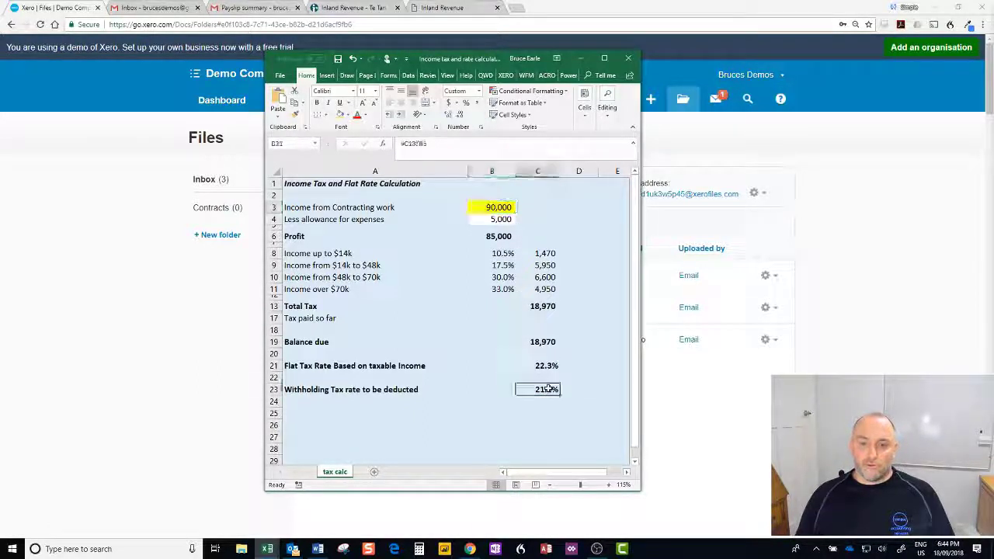
{"action": "left_click", "coordinate": [497, 208]}
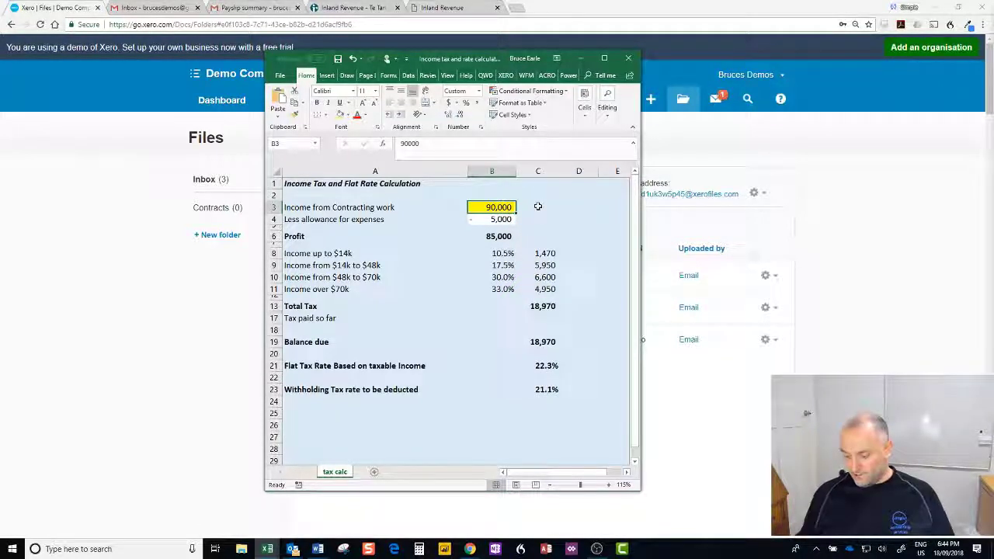
{"action": "type", "text": "1100,000"}
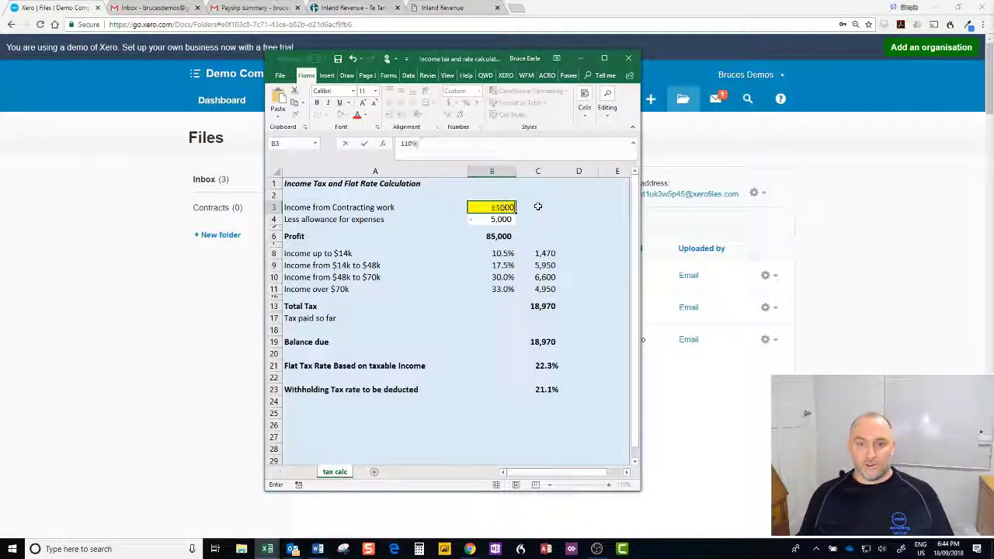
{"action": "key", "text": "Return"}
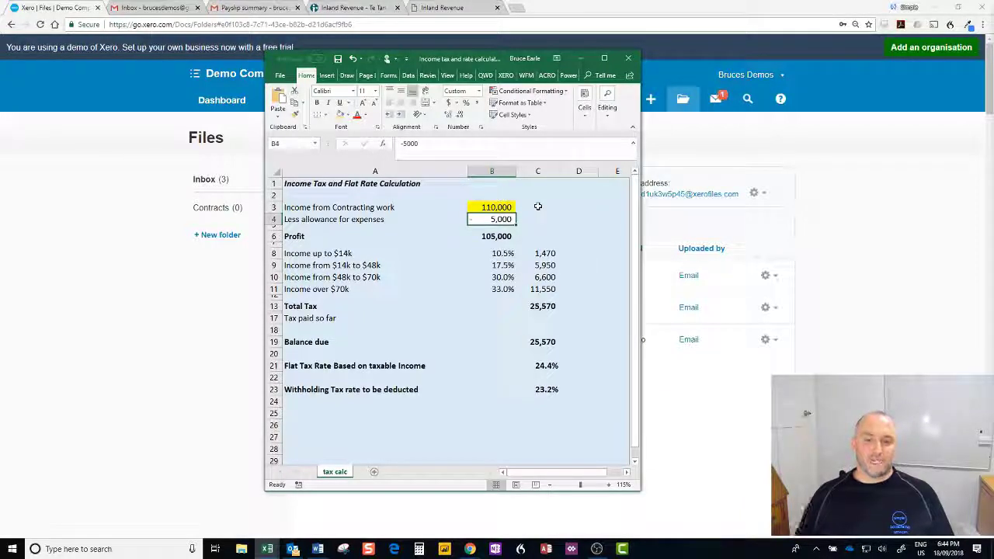
Step: Examine how the higher income affects the tax brackets, Total Tax, Balance due, flat tax rate and withholding tax rate
{"action": "left_click", "coordinate": [548, 389]}
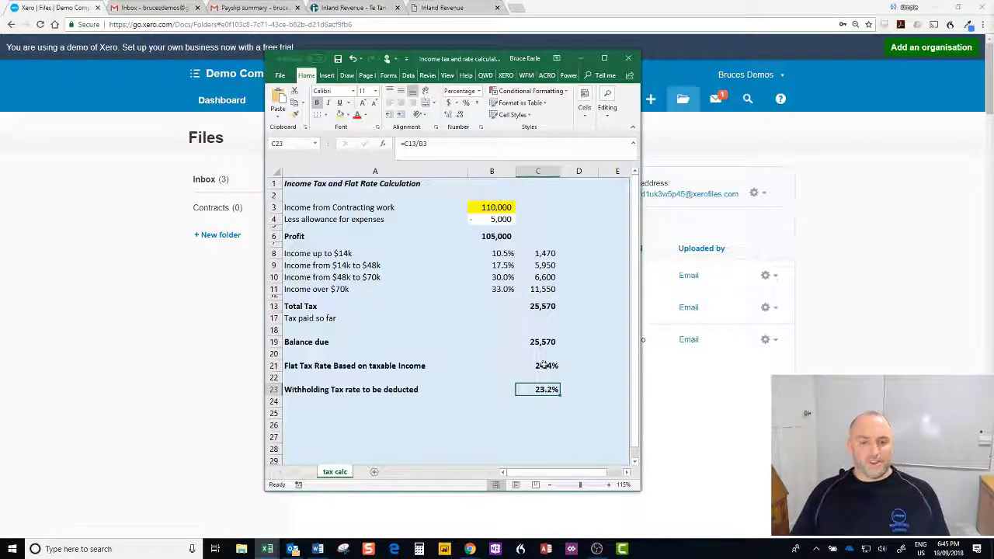
{"action": "left_click", "coordinate": [498, 208]}
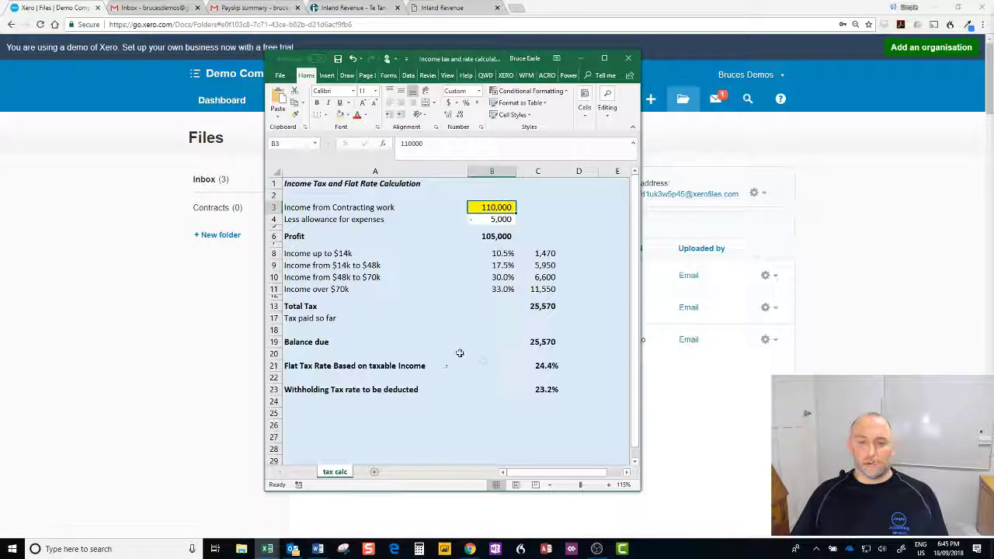
{"action": "left_click", "coordinate": [546, 341]}
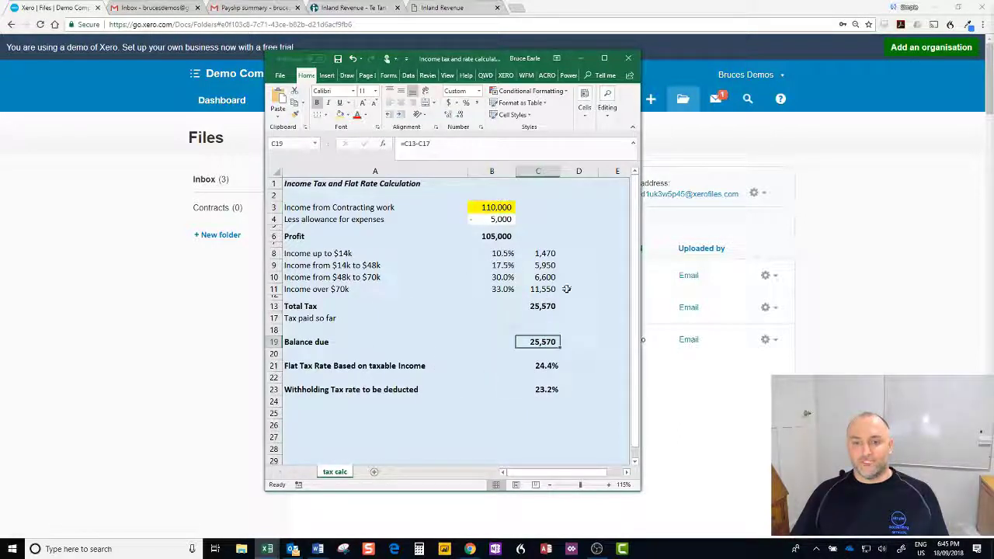
{"action": "left_click", "coordinate": [535, 366]}
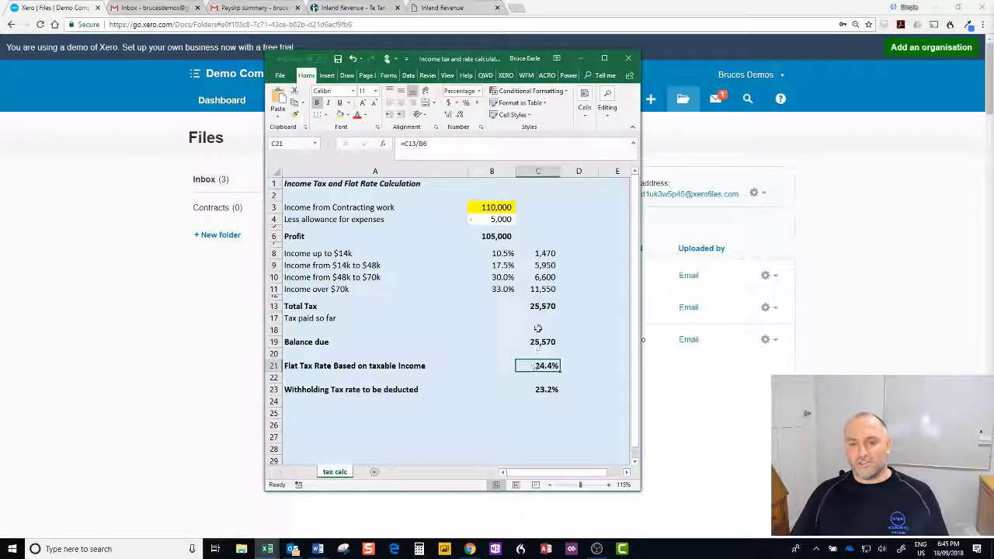
{"action": "left_click_drag", "start_coordinate": [547, 257], "coordinate": [503, 289]}
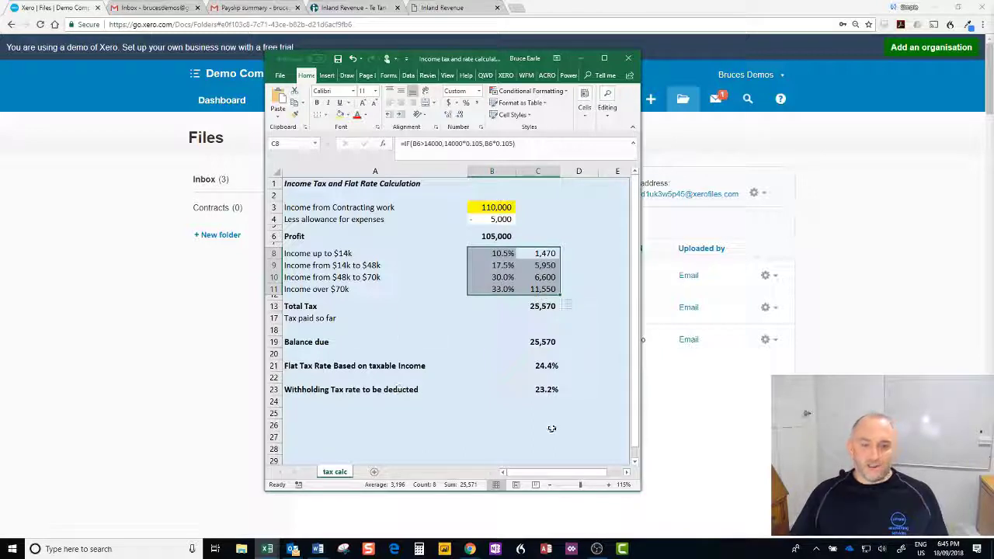
{"action": "left_click", "coordinate": [540, 363]}
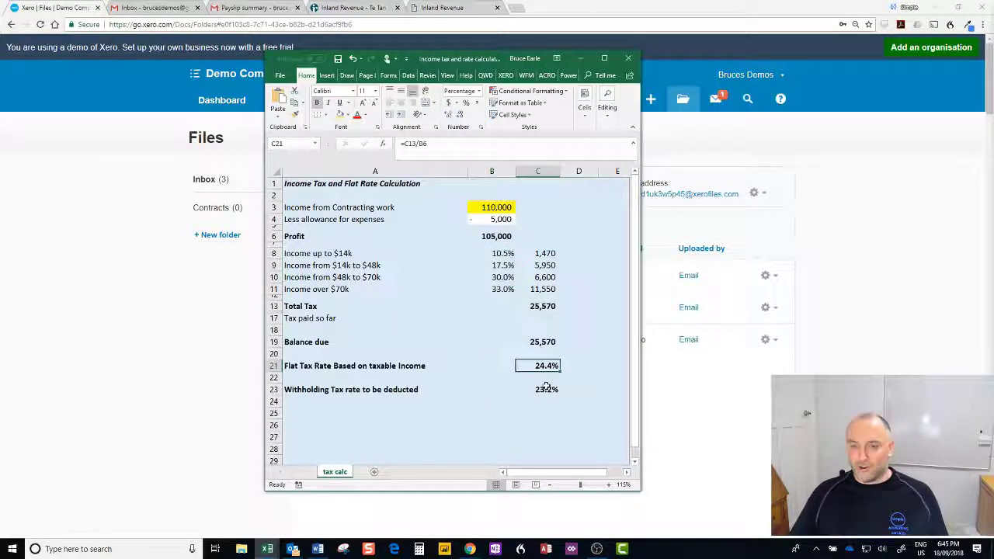
{"action": "left_click", "coordinate": [550, 345]}
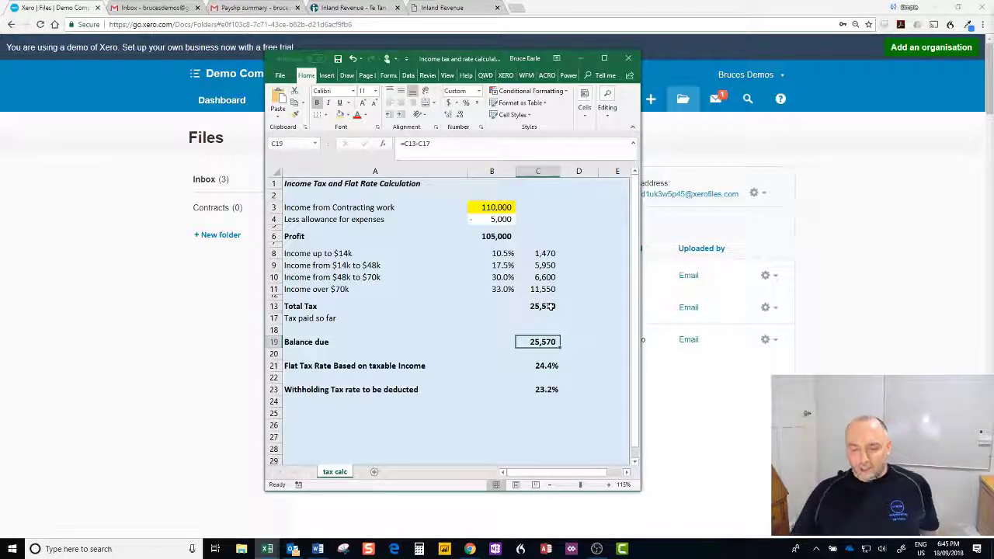
{"action": "left_click", "coordinate": [549, 306]}
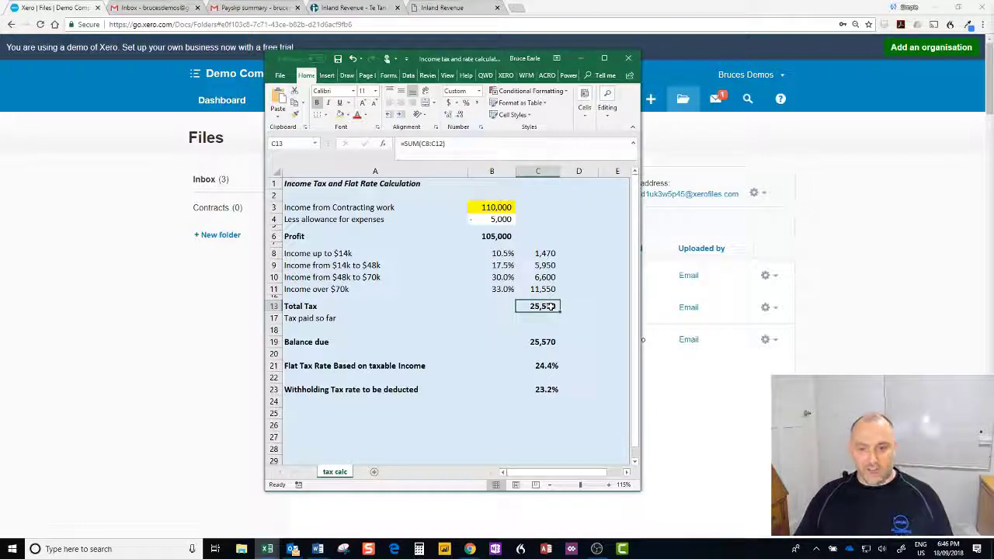
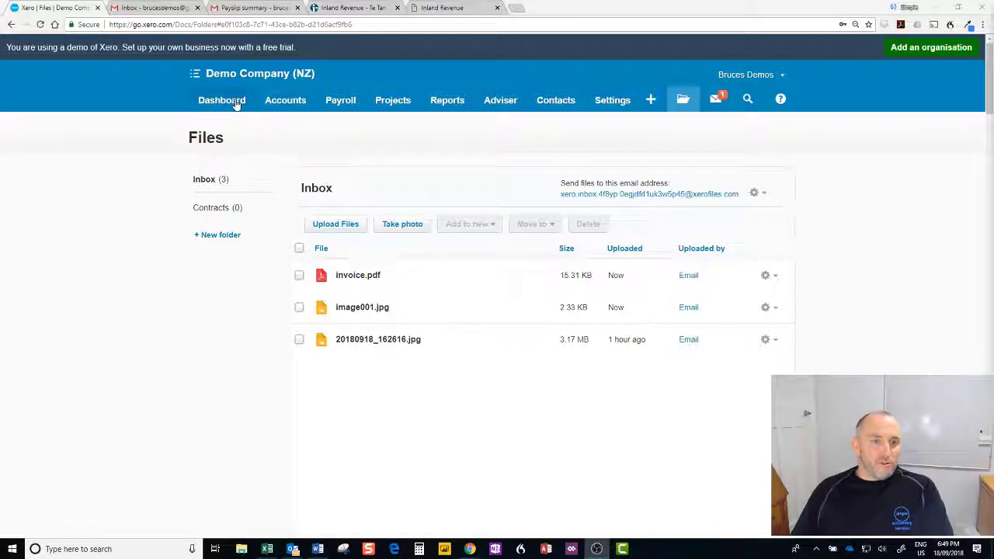
Step: Switch to Xero and start a new sales invoice
{"action": "left_click", "coordinate": [295, 104]}
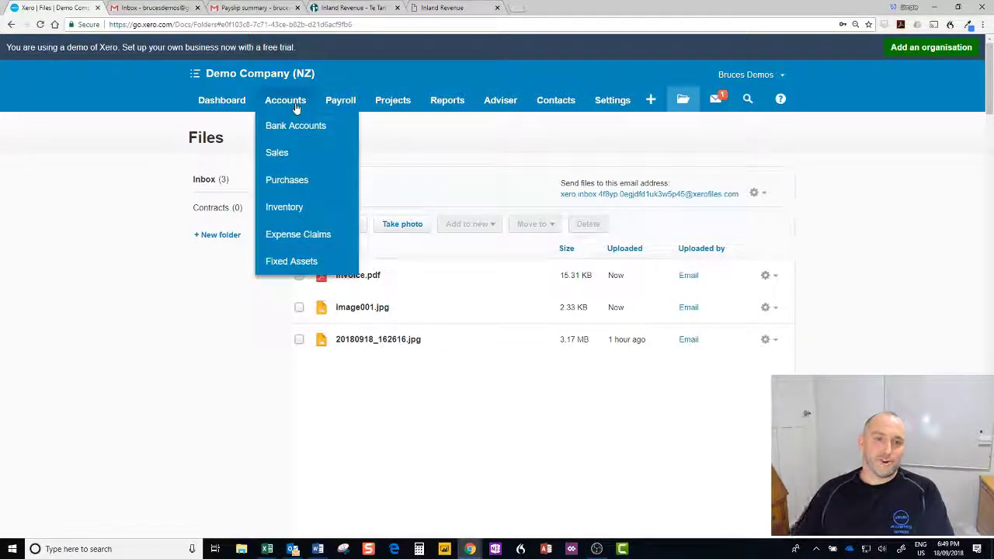
{"action": "left_click", "coordinate": [277, 153]}
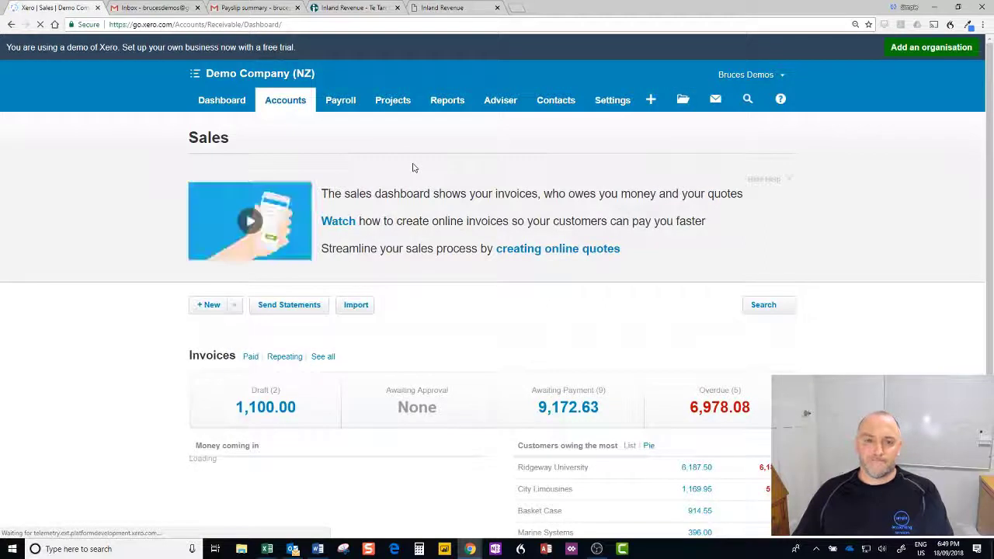
{"action": "left_click", "coordinate": [234, 305]}
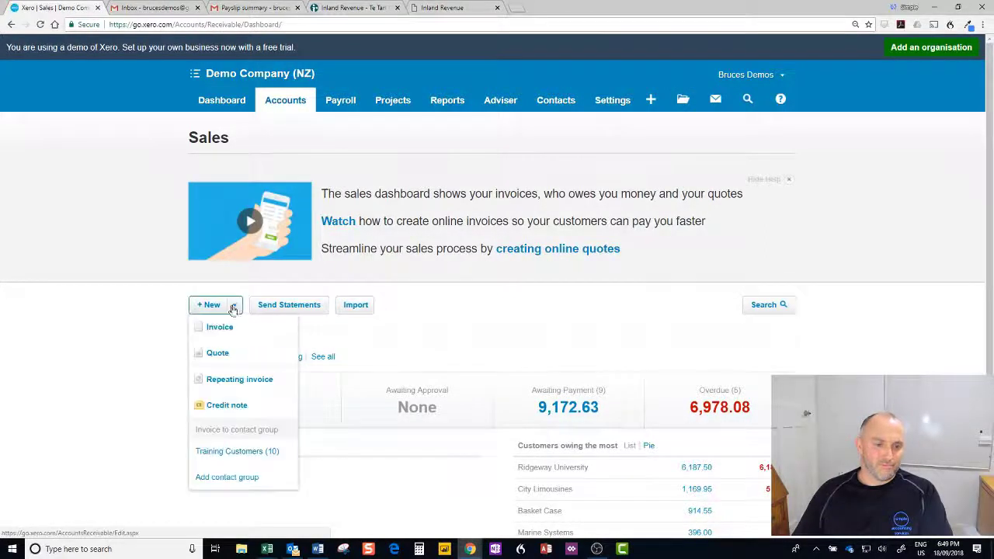
{"action": "left_click", "coordinate": [220, 330]}
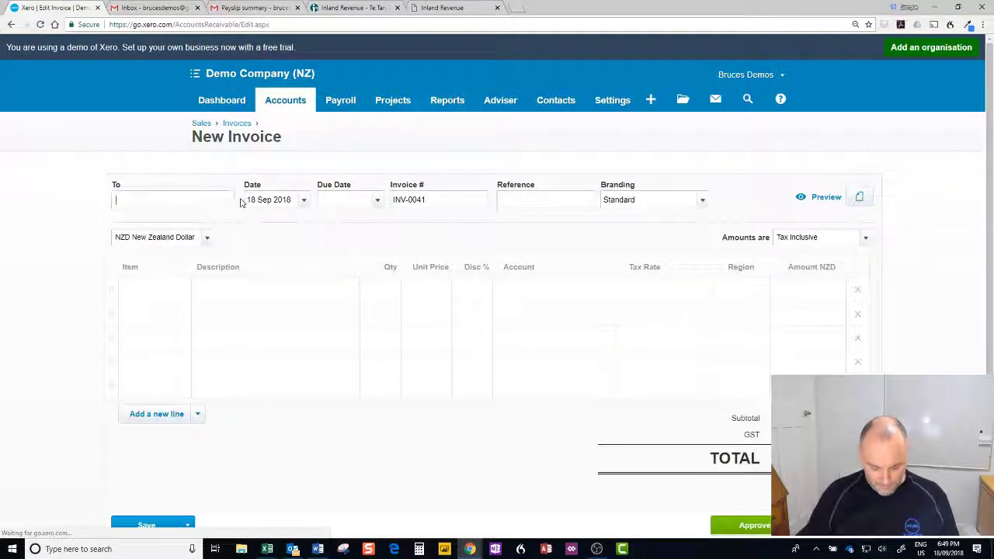
Step: Address the invoice to James Cameron as a new contact and set the due date to 18 Sep 2018
{"action": "type", "text": "James "}
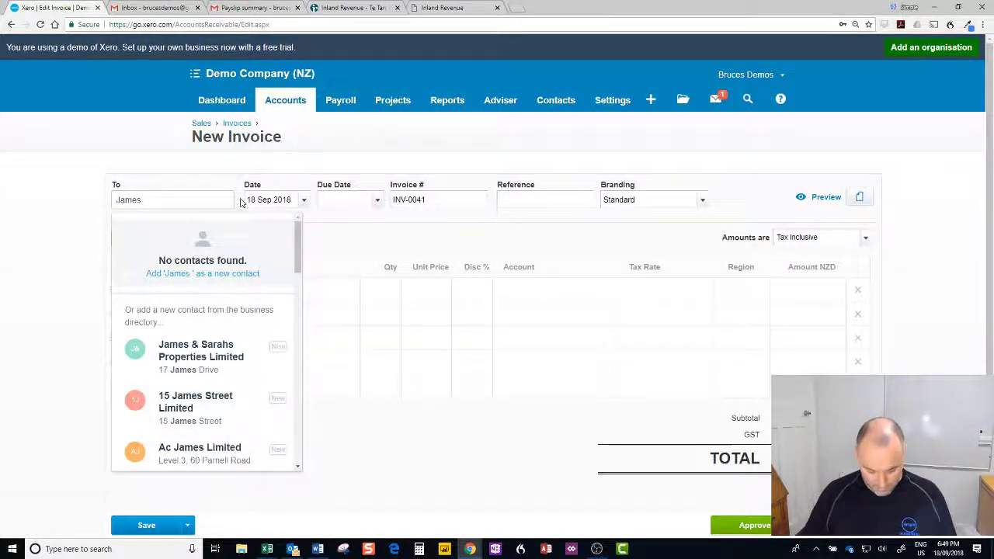
{"action": "type", "text": "Cameron"}
{"action": "key", "text": "Tab"}
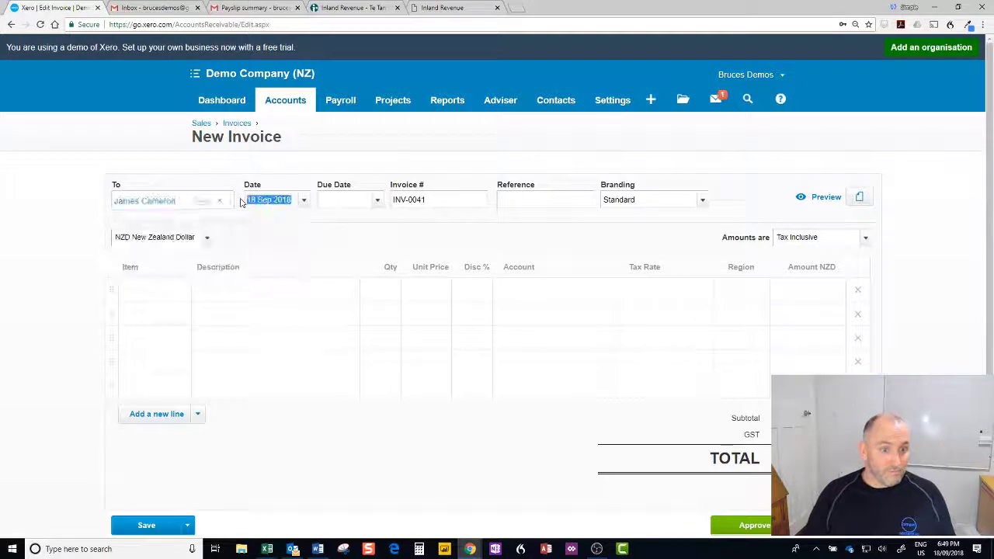
{"action": "key", "text": "Tab"}
{"action": "key", "text": "Tab"}
{"action": "key", "text": "Tab"}
{"action": "key", "text": "Tab"}
{"action": "key", "text": "Tab"}
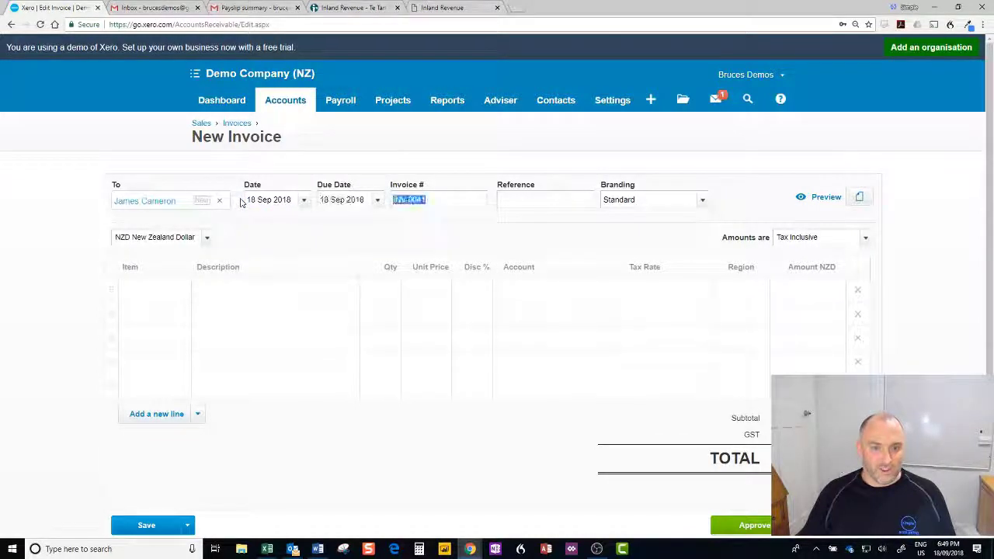
Step: Enter a first-line description about being Sam Worthington's stunt double
{"action": "key", "text": "Tab"}
{"action": "key", "text": "Tab"}
{"action": "key", "text": "Tab"}
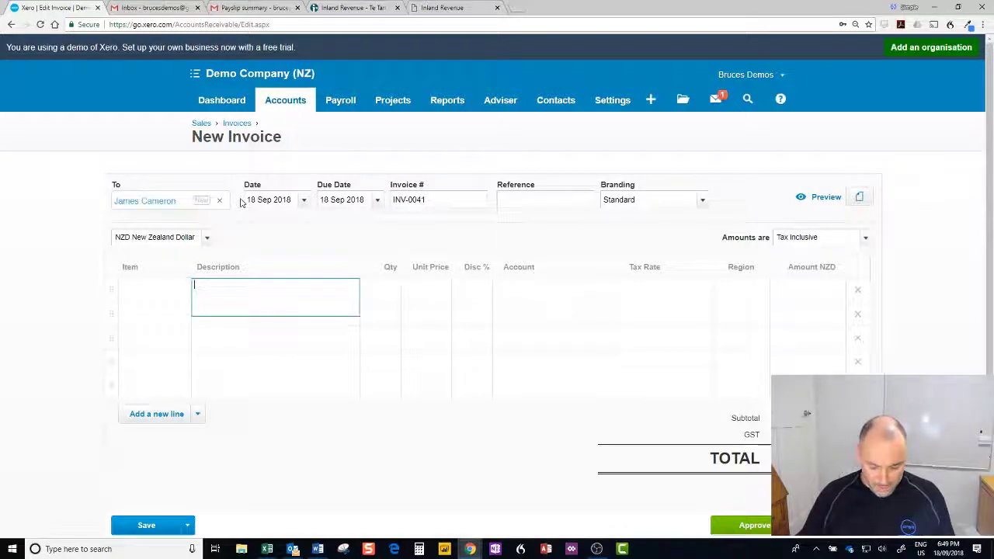
{"action": "type", "text": "BEing Sam"}
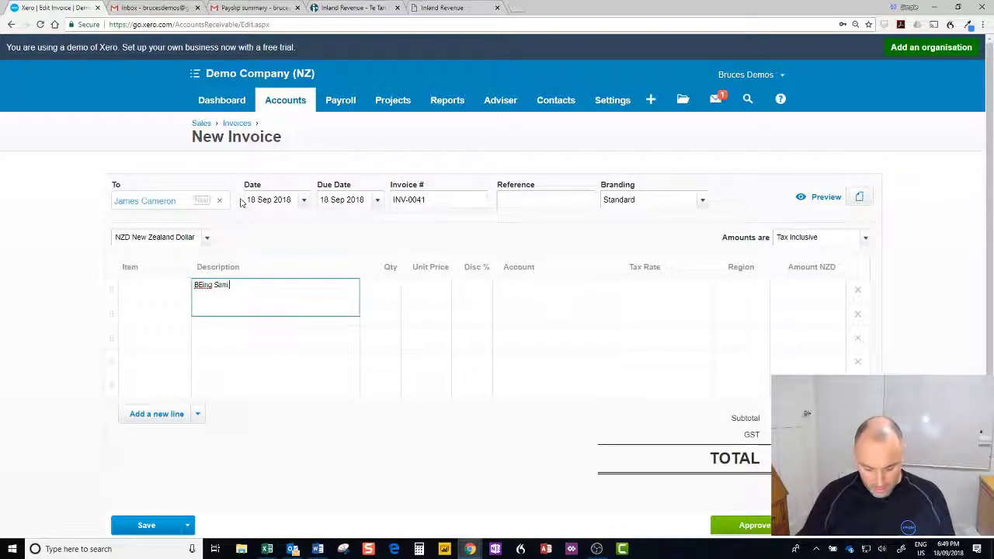
{"action": "type", "text": " Worhtington"}
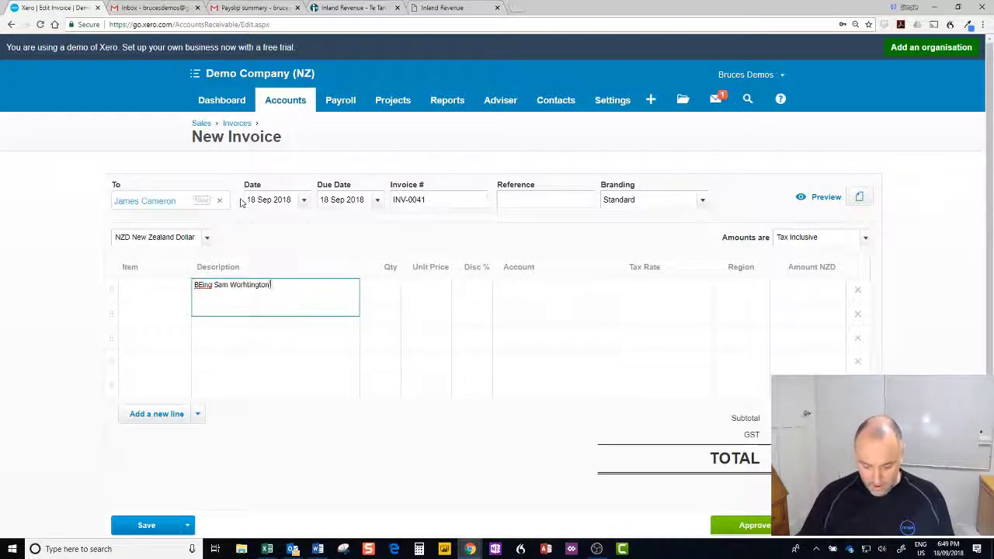
{"action": "type", "text": "'s stunt dou"}
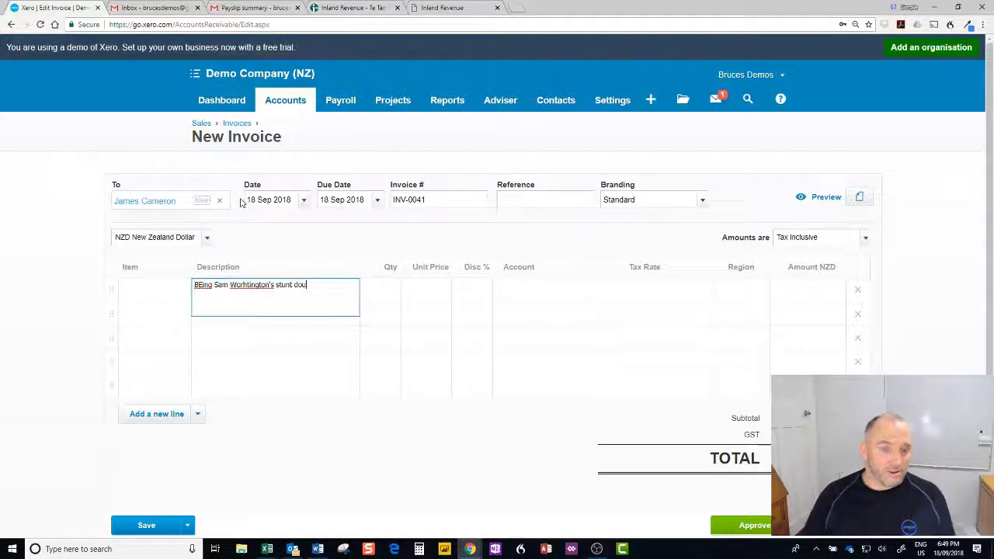
{"action": "type", "text": "ble"}
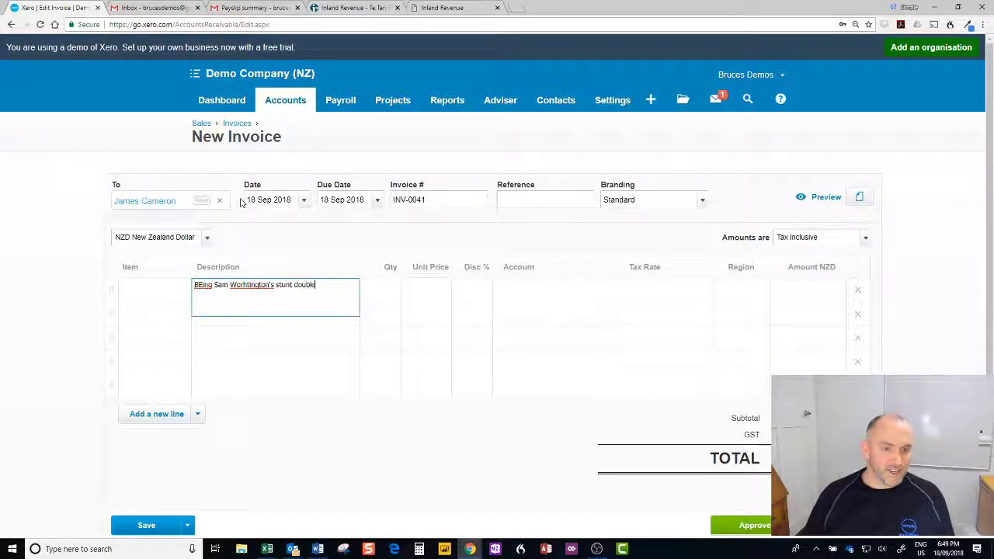
Step: Correct the spelling and capitalization in the line description to read "Being Sam Worthington's stunt double"
{"action": "left_click", "coordinate": [242, 285]}
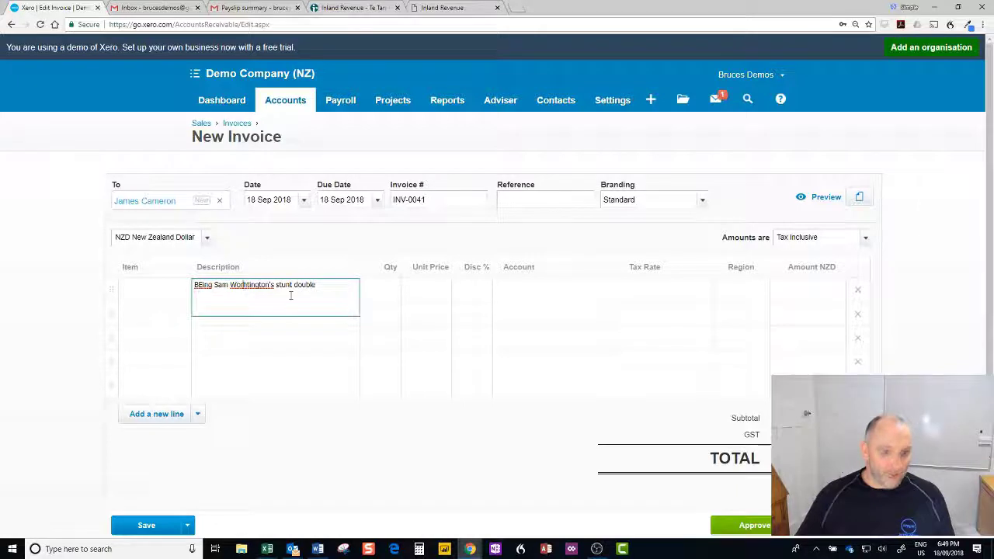
{"action": "key", "text": "Delete"}
{"action": "key", "text": "Right"}
{"action": "type", "text": "h"}
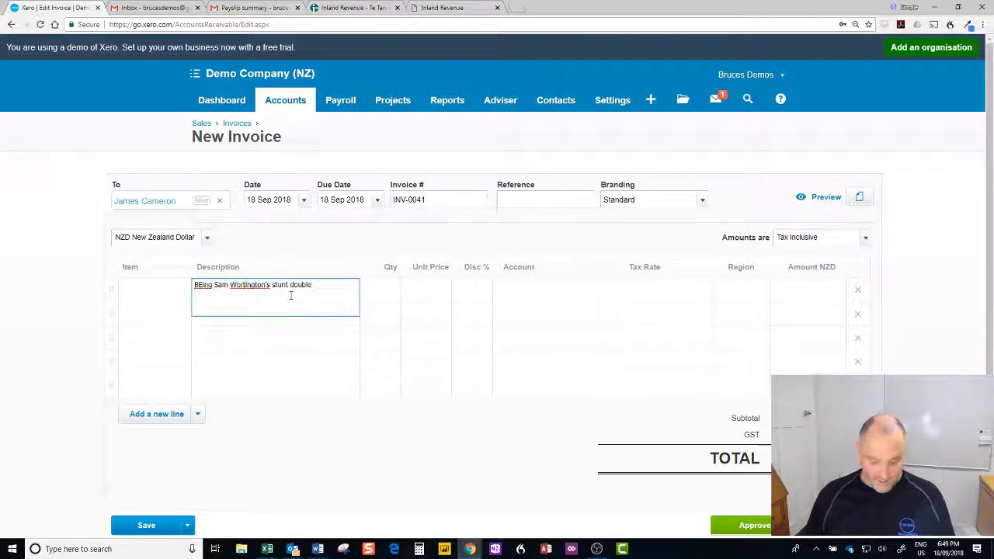
{"action": "left_click", "coordinate": [199, 285]}
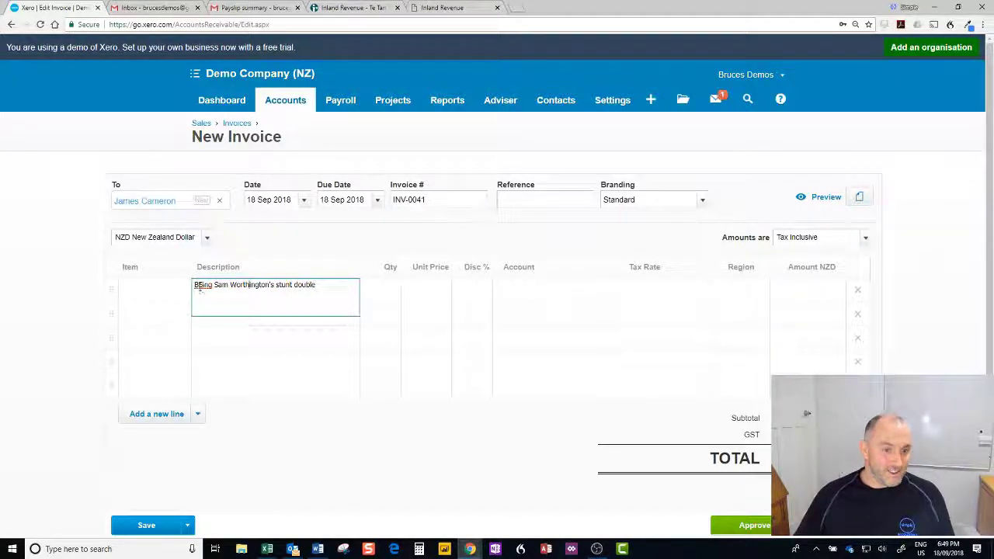
{"action": "key", "text": "Delete"}
{"action": "type", "text": "e"}
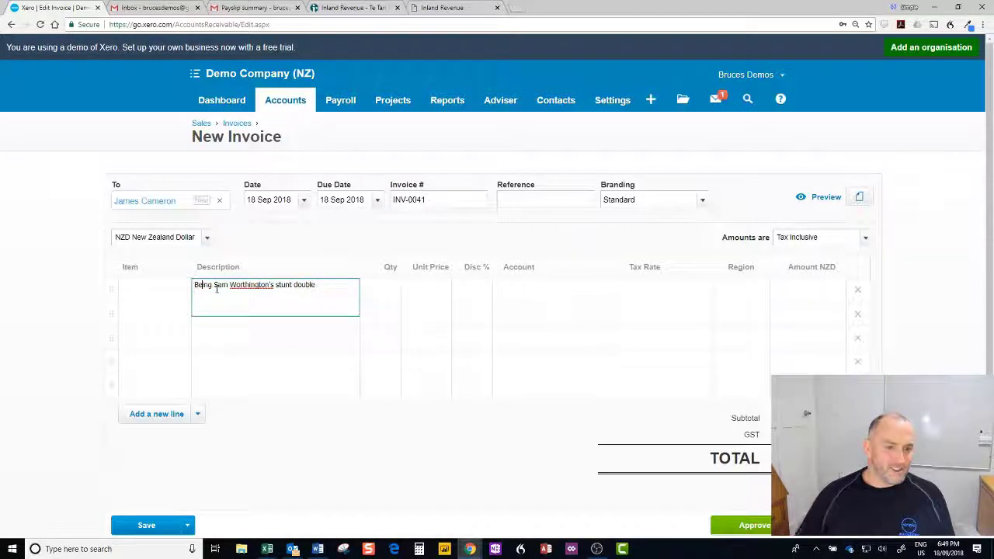
Step: Give the stunt double line a quantity of 40 and a unit price of 100
{"action": "triple_click", "coordinate": [391, 281]}
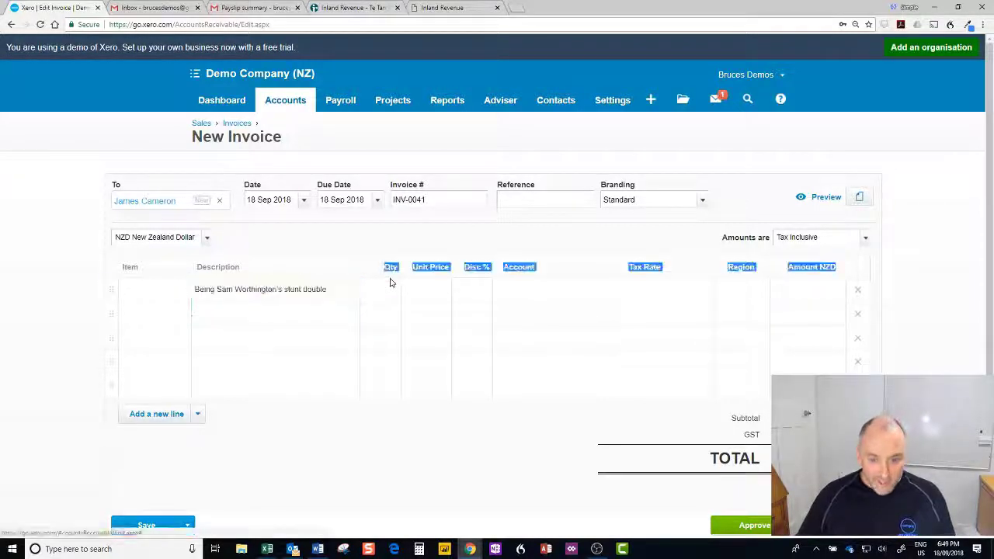
{"action": "left_click", "coordinate": [392, 282]}
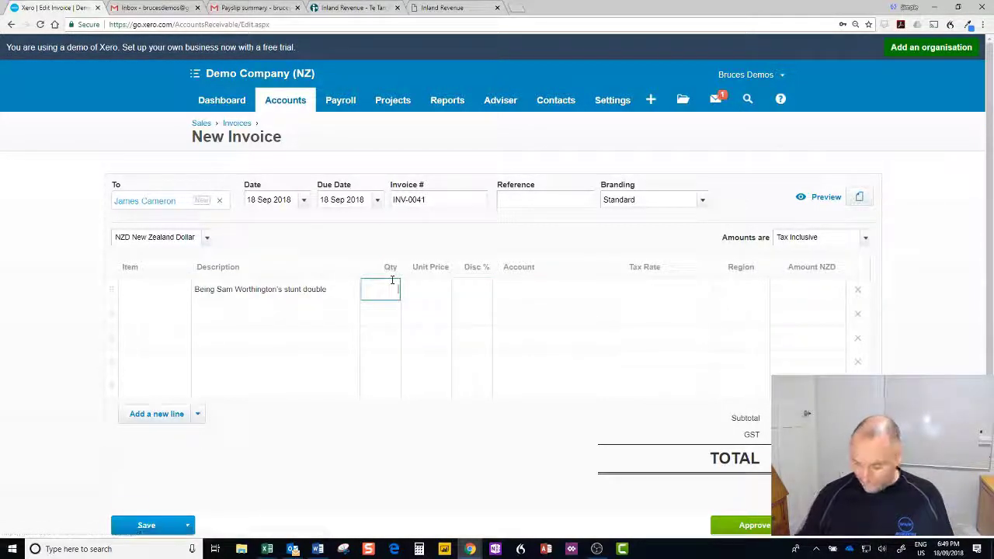
{"action": "type", "text": "40"}
{"action": "key", "text": "Tab"}
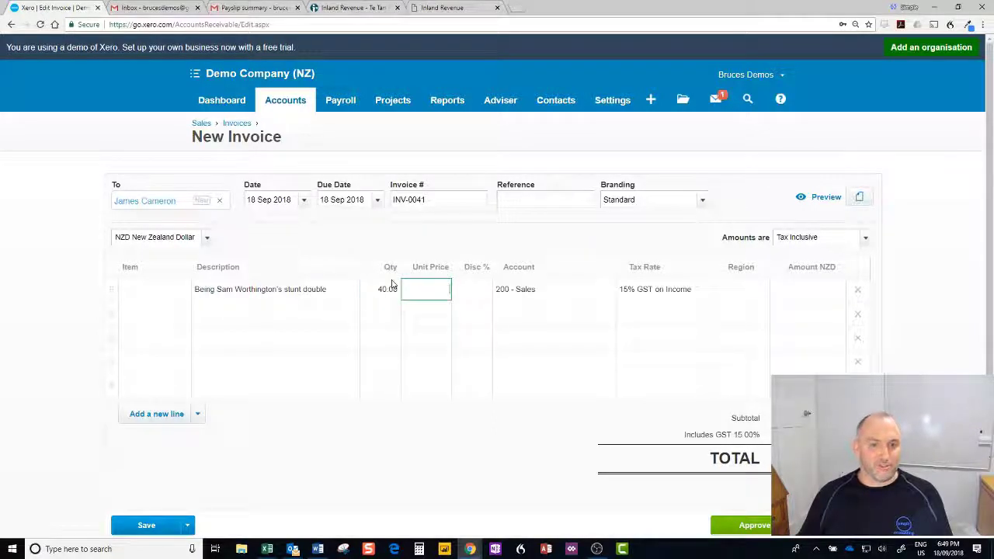
{"action": "type", "text": "1000"}
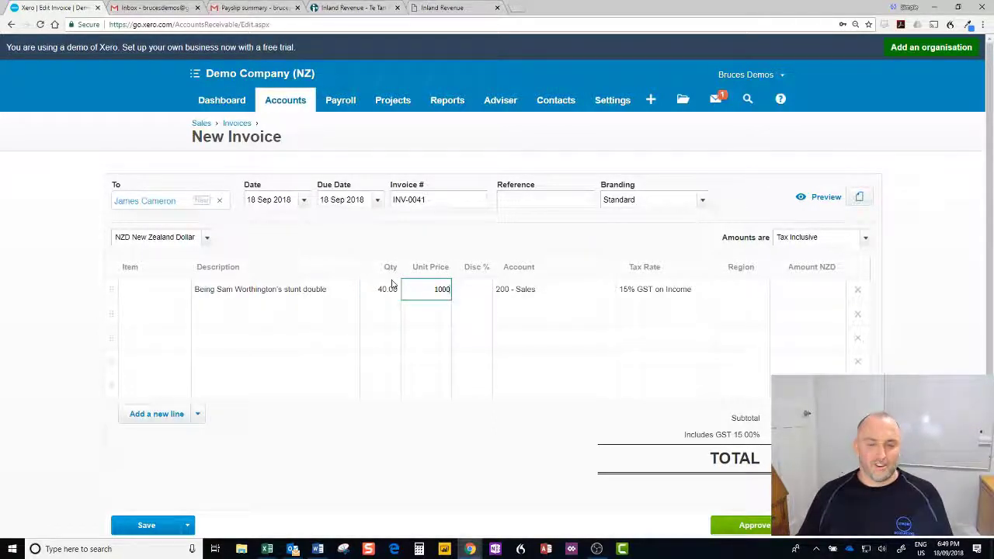
{"action": "key", "text": "BackSpace"}
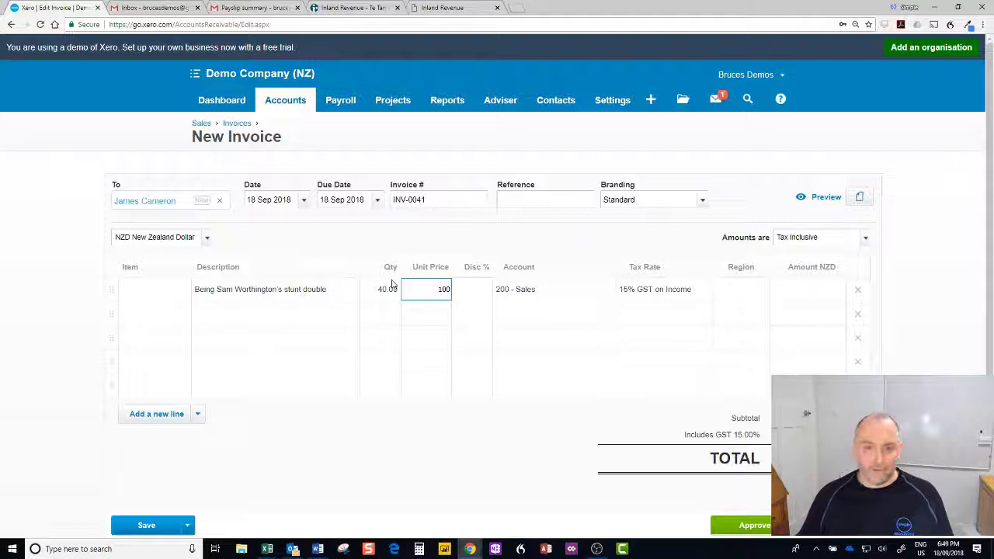
{"action": "key", "text": "Tab"}
{"action": "key", "text": "Tab"}
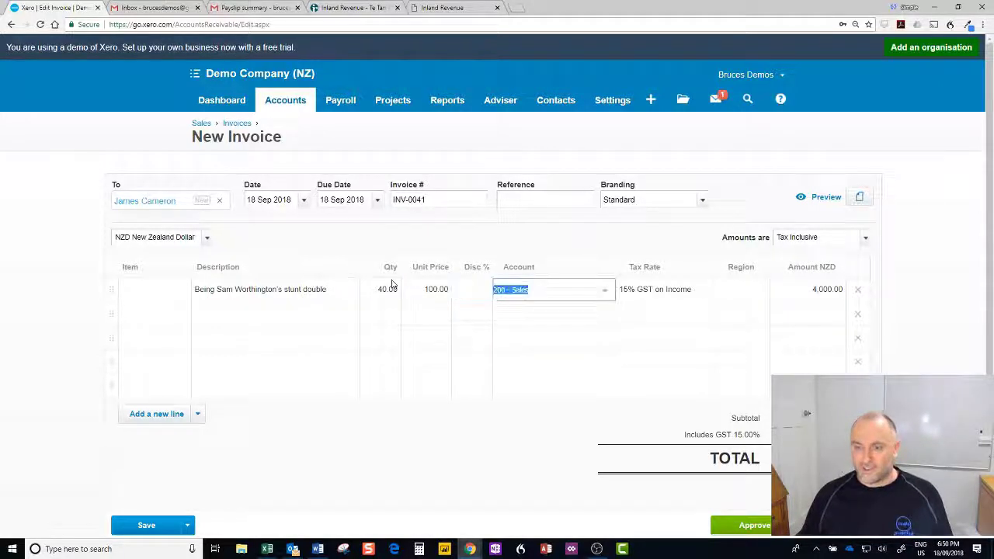
Step: Set the invoice amounts to Tax Exclusive
{"action": "left_click", "coordinate": [236, 323]}
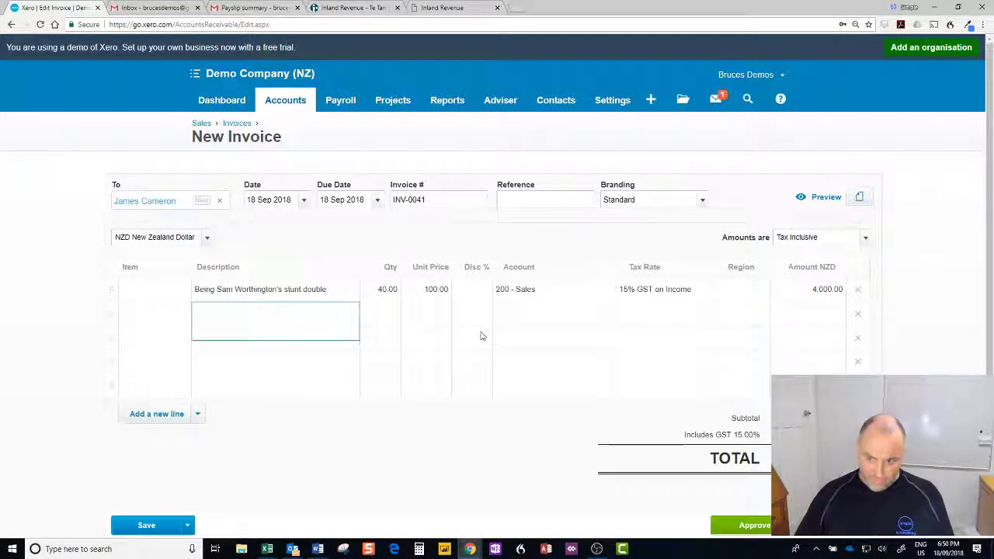
{"action": "scroll", "coordinate": [479, 335], "scroll_direction": "down", "scroll_amount": 1}
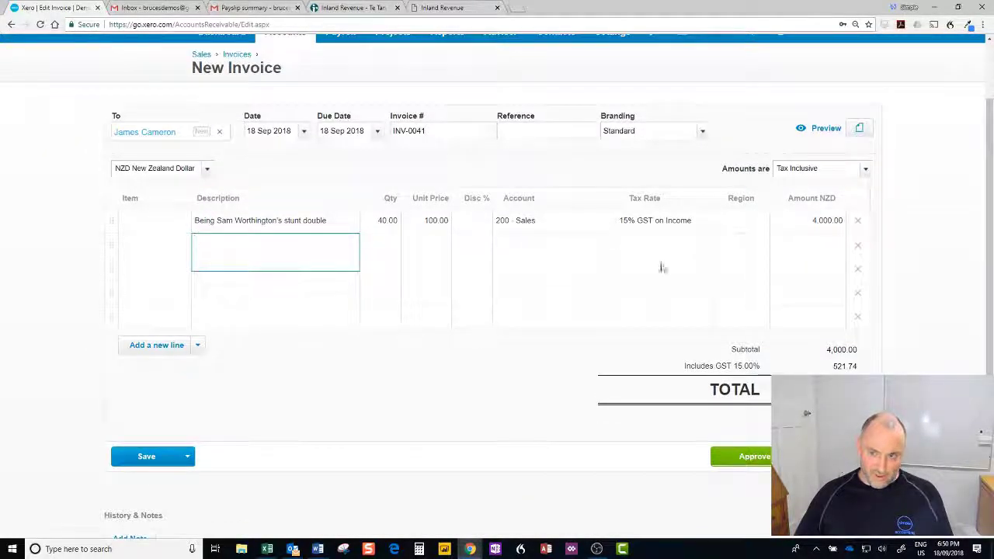
{"action": "left_click", "coordinate": [864, 171]}
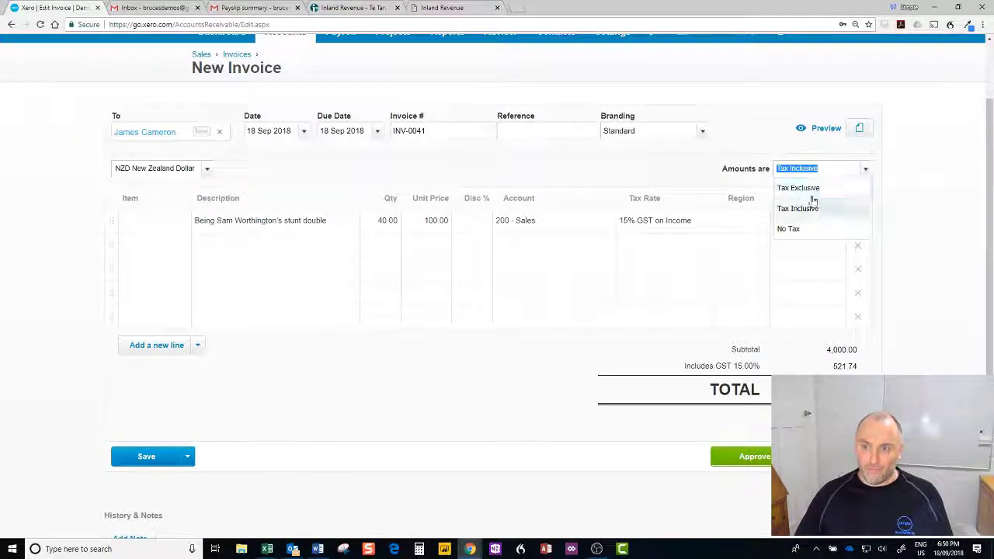
{"action": "left_click", "coordinate": [813, 188]}
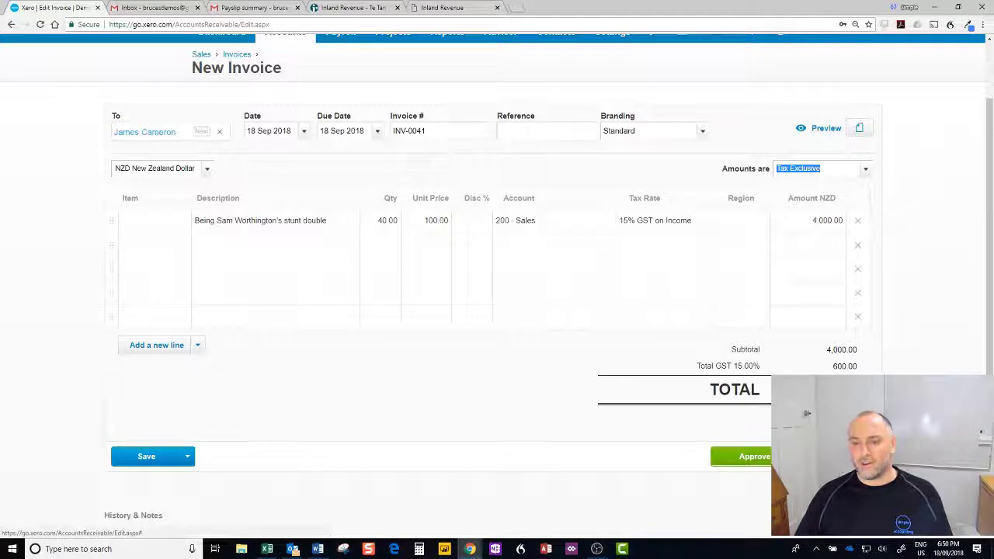
Step: Approve the stunt double invoice and review its line details, GST and total
{"action": "left_click", "coordinate": [793, 457]}
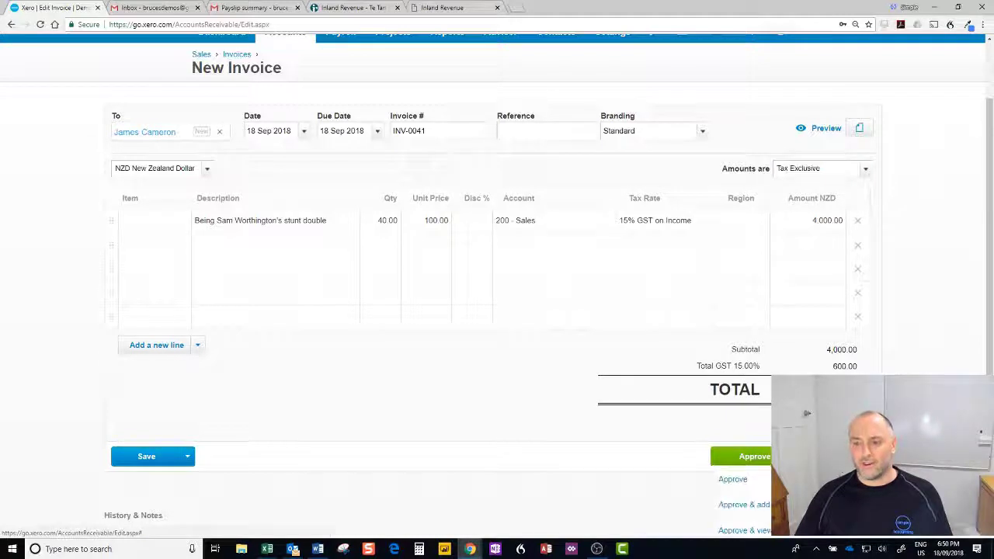
{"action": "left_click", "coordinate": [742, 481]}
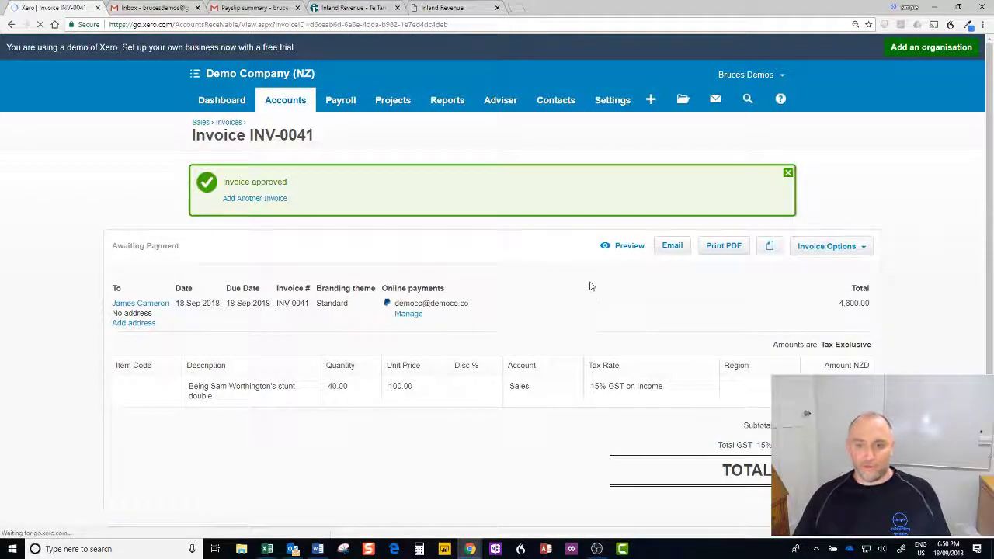
{"action": "scroll", "coordinate": [486, 288], "scroll_direction": "down", "scroll_amount": 2}
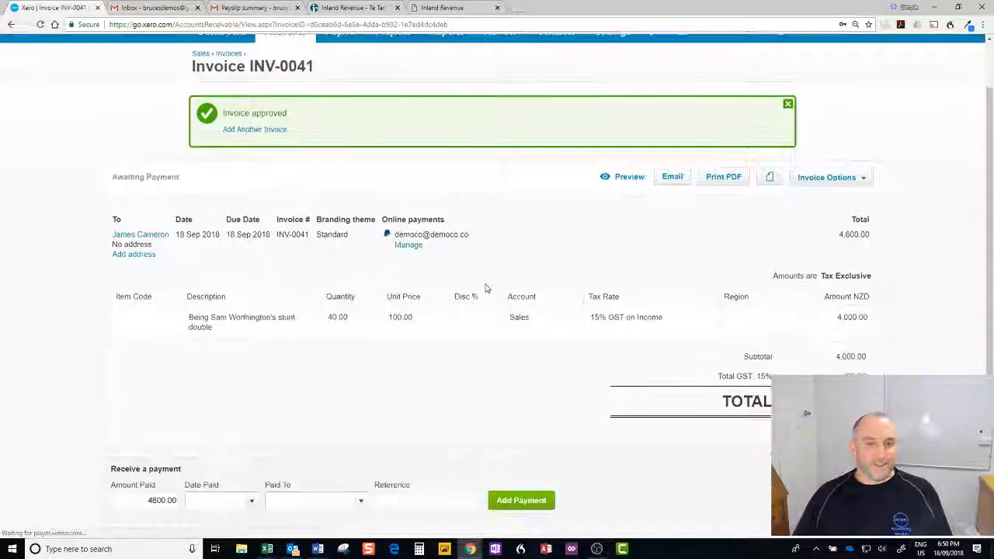
{"action": "scroll", "coordinate": [486, 288], "scroll_direction": "down", "scroll_amount": 1}
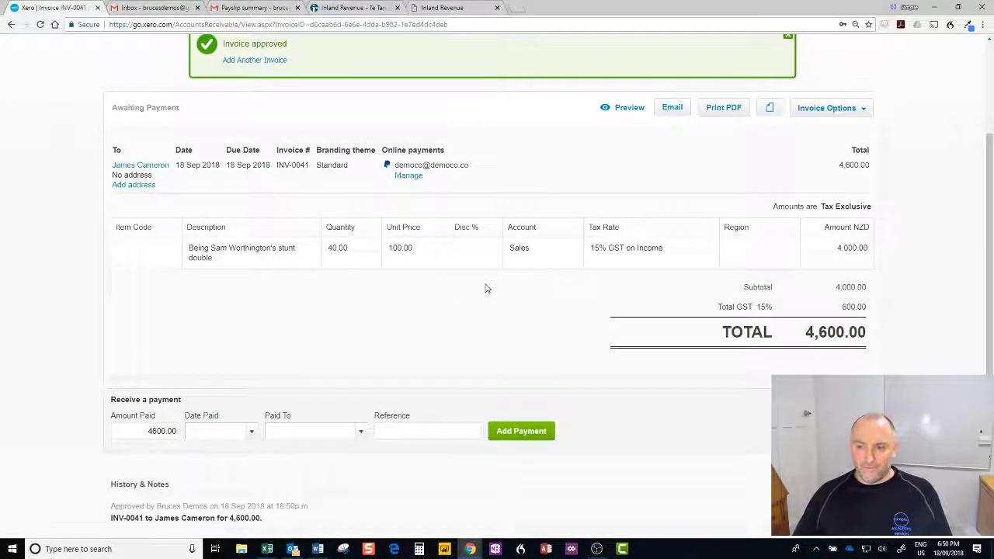
{"action": "scroll", "coordinate": [486, 288], "scroll_direction": "up", "scroll_amount": 3}
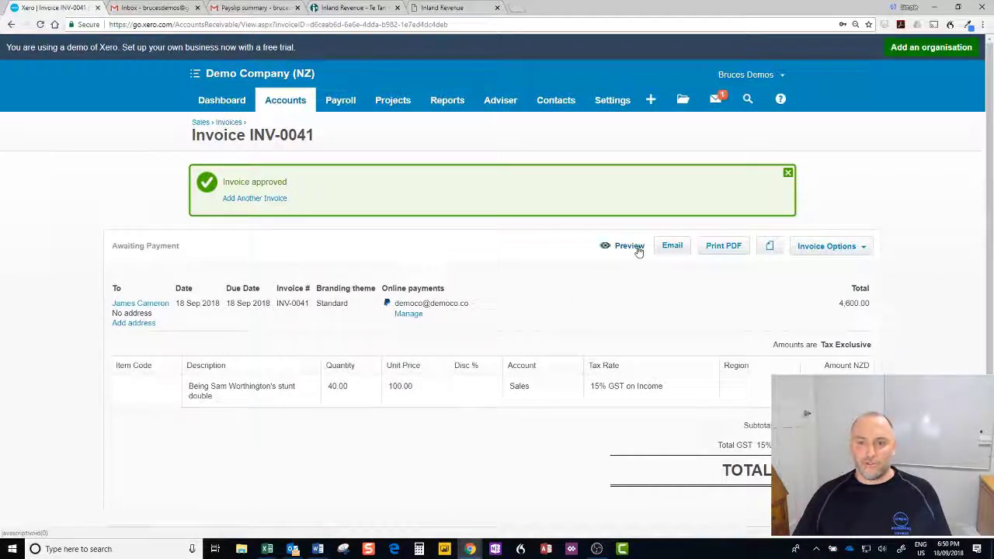
Step: Open the email form for the approved invoice, close it without sending, and return to the dashboard
{"action": "left_click", "coordinate": [676, 247]}
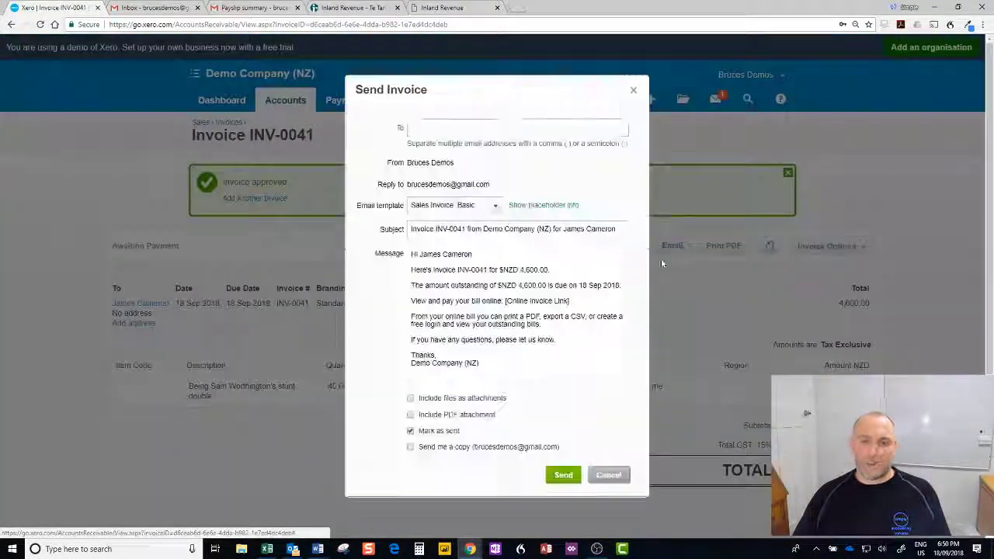
{"action": "left_click", "coordinate": [609, 475]}
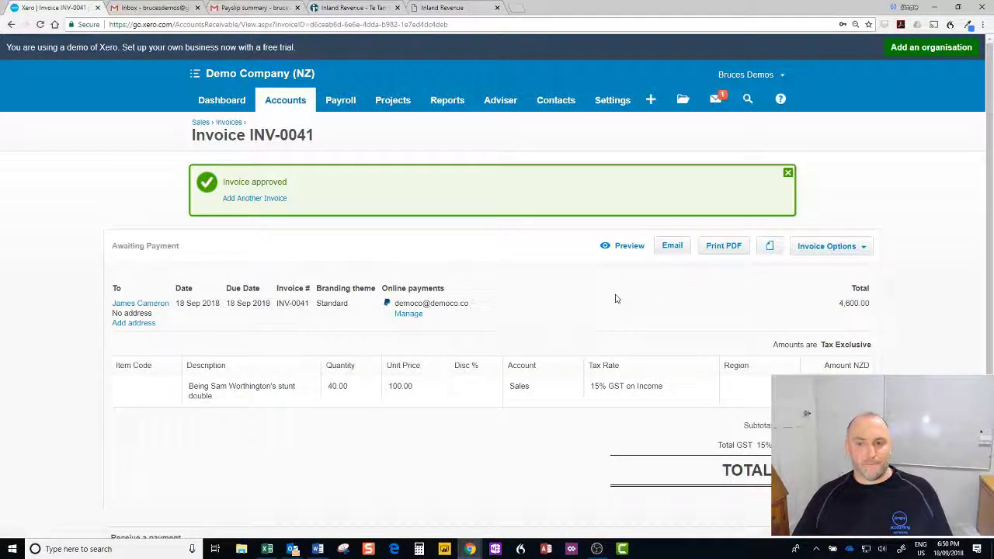
{"action": "left_click", "coordinate": [224, 104]}
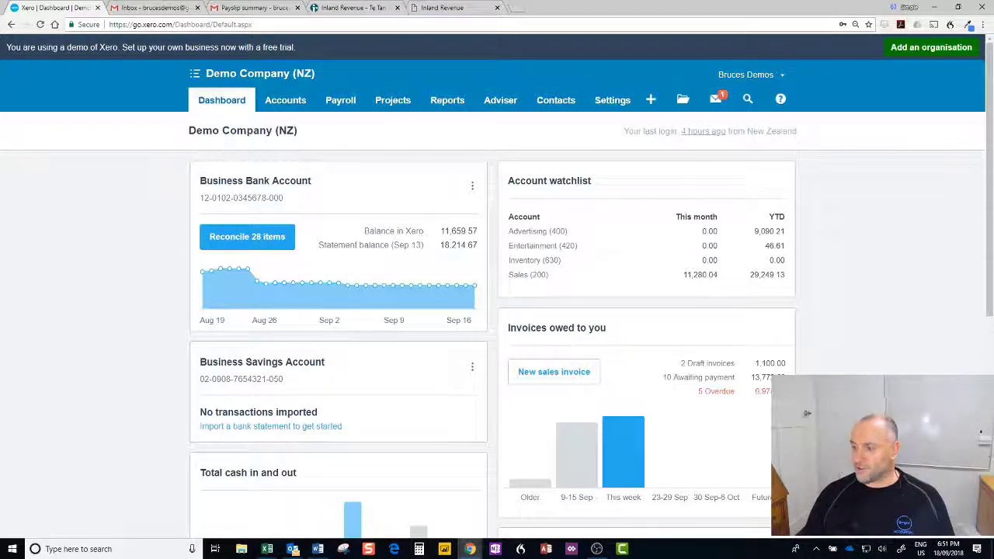
Step: Switch to the invoice.xlsx workbook in Excel and enlarge its window to show the full width of the invoice
{"action": "key", "text": "super+d"}
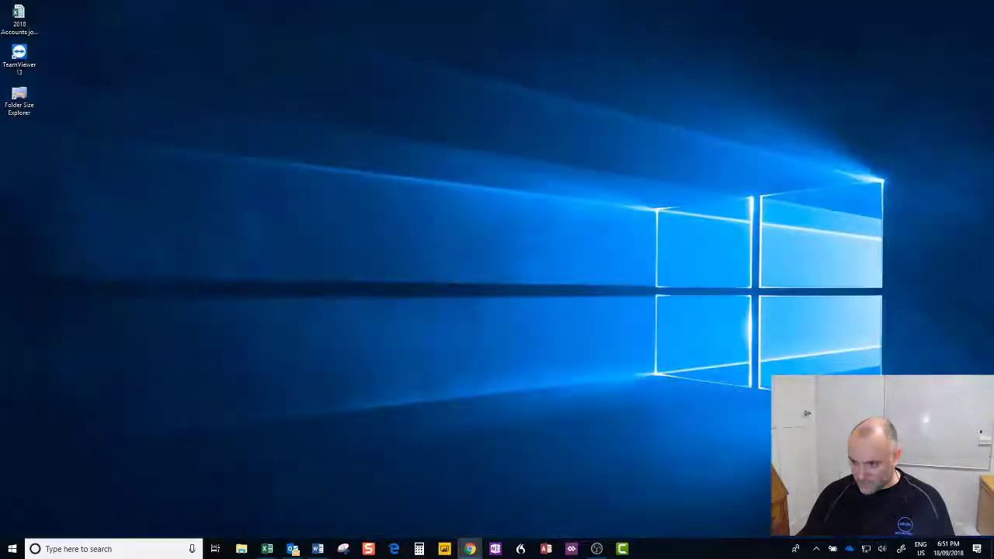
{"action": "left_click", "coordinate": [470, 549]}
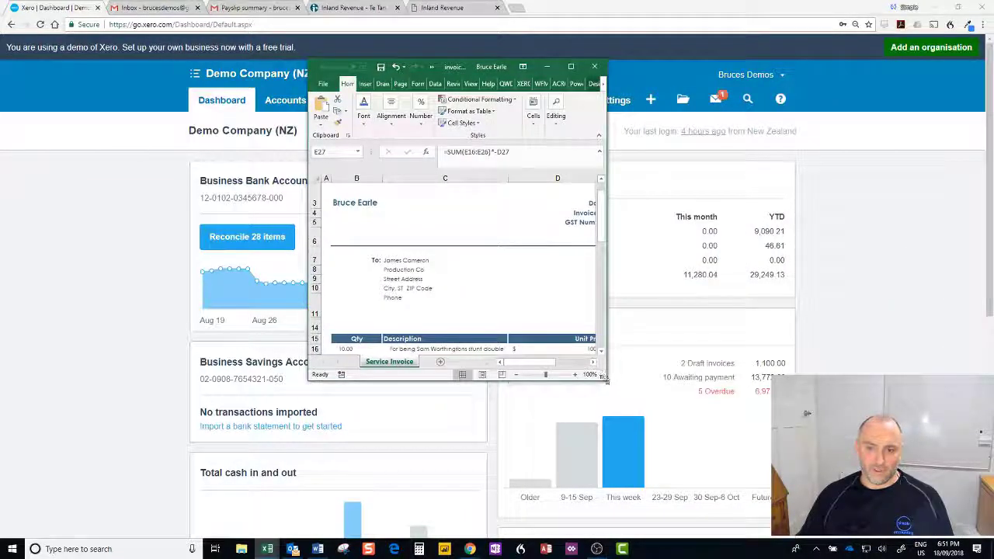
{"action": "left_click_drag", "start_coordinate": [605, 379], "coordinate": [749, 556]}
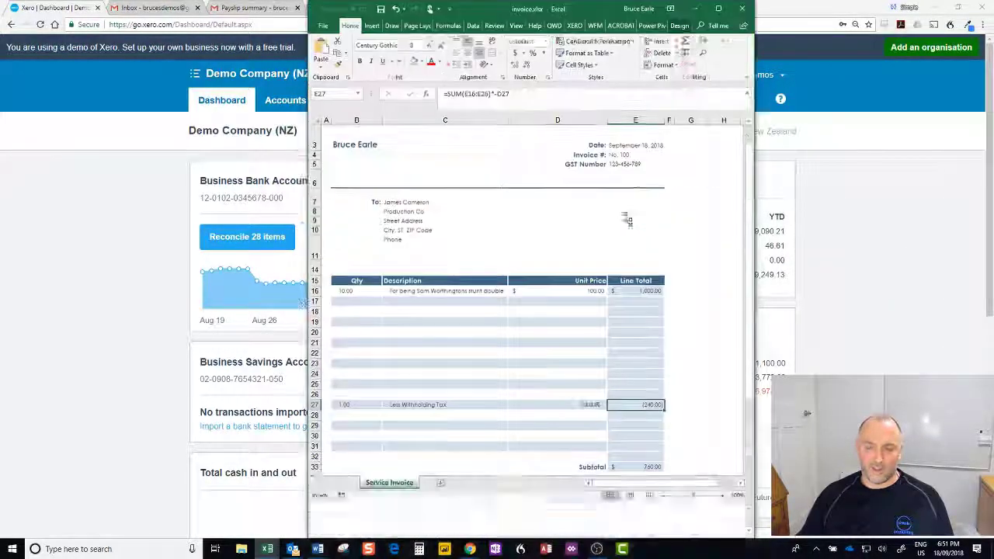
Step: Examine the tax invoice's header, stunt double line, withholding tax line and totals, and move the workbook out of view
{"action": "scroll", "coordinate": [626, 232], "scroll_direction": "down", "scroll_amount": 1}
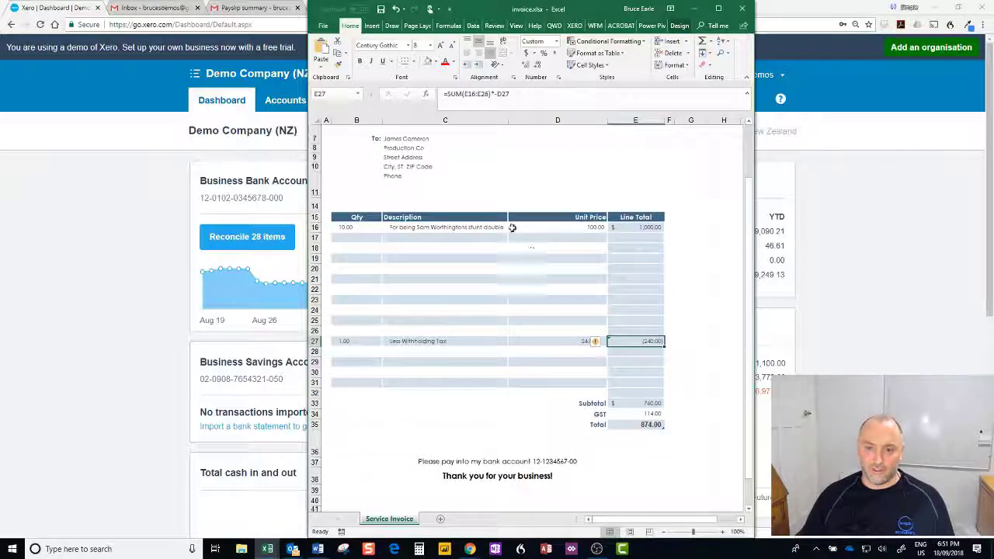
{"action": "scroll", "coordinate": [477, 219], "scroll_direction": "up", "scroll_amount": 2}
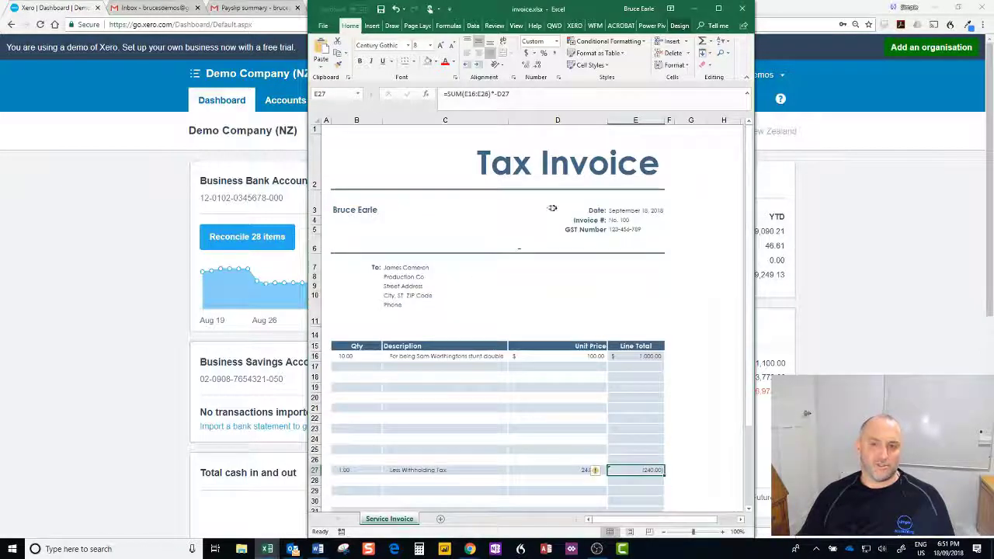
{"action": "scroll", "coordinate": [563, 203], "scroll_direction": "down", "scroll_amount": 4}
{"action": "scroll", "coordinate": [563, 203], "scroll_direction": "down", "scroll_amount": 1}
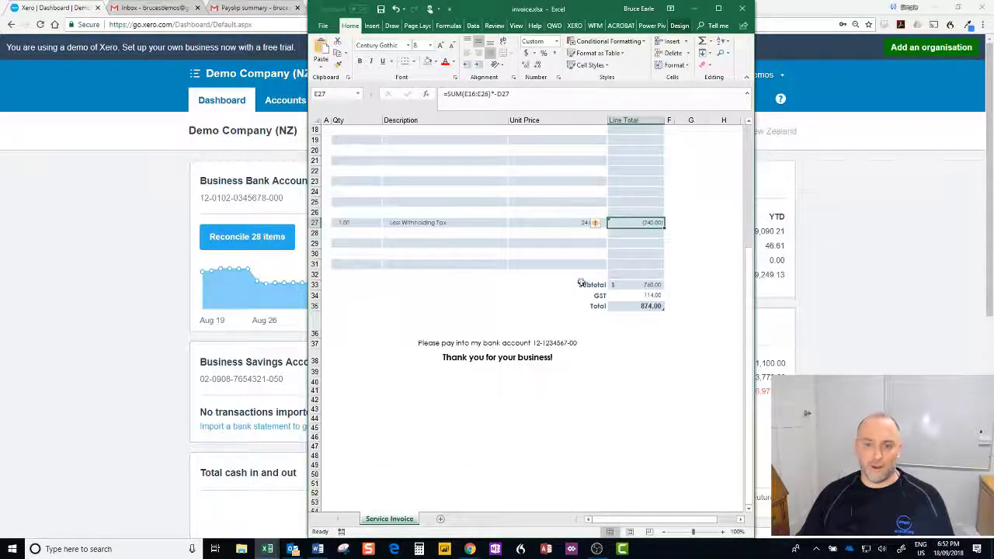
{"action": "scroll", "coordinate": [638, 301], "scroll_direction": "up", "scroll_amount": 3}
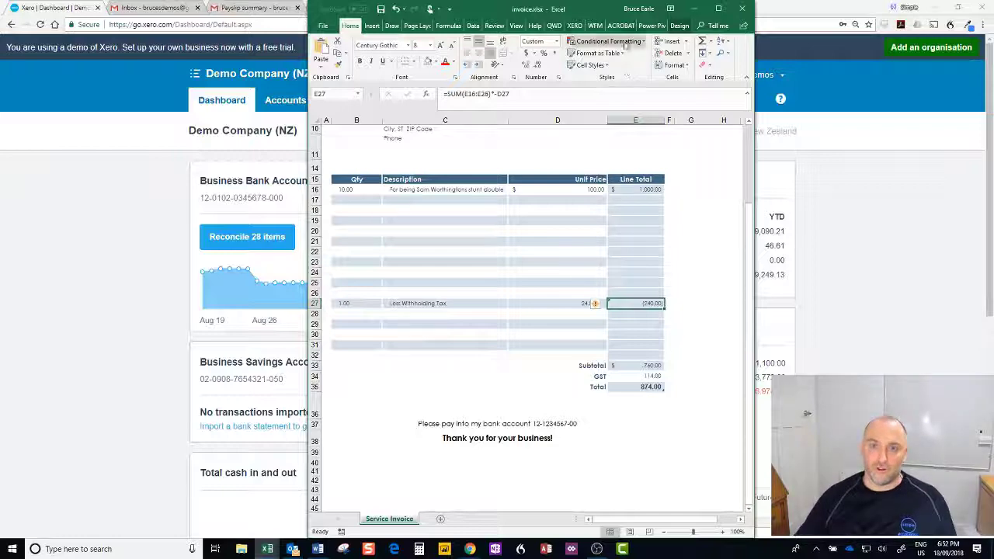
{"action": "left_click_drag", "start_coordinate": [592, 12], "coordinate": [993, 25]}
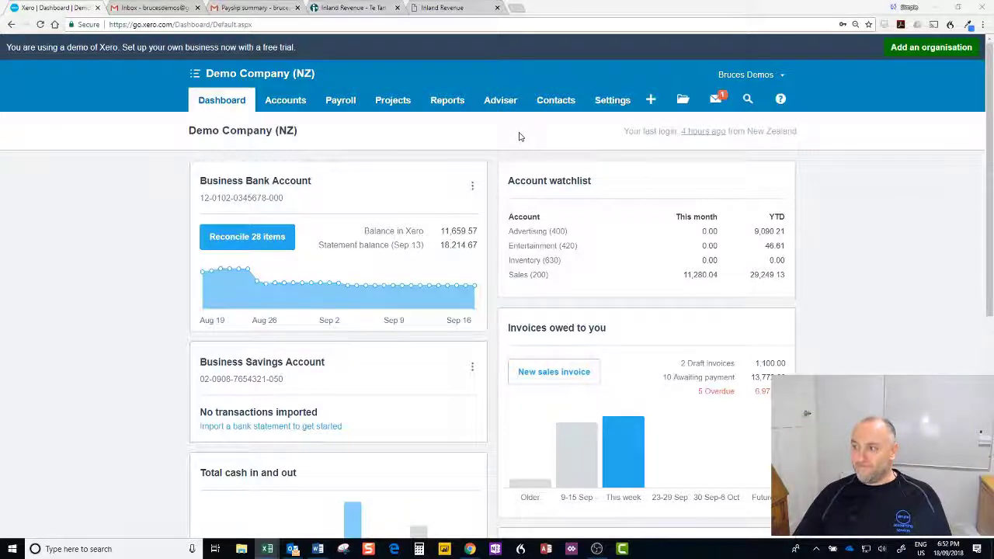
Step: Switch to Gmail to look over the open Payslip summary conversation and the inbox
{"action": "left_click", "coordinate": [229, 8]}
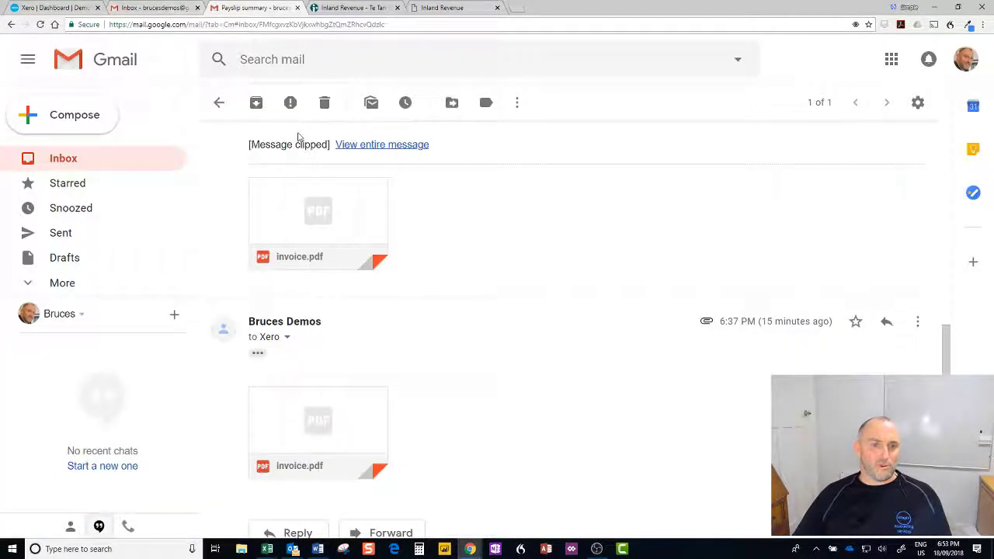
{"action": "scroll", "coordinate": [300, 137], "scroll_direction": "up", "scroll_amount": 3}
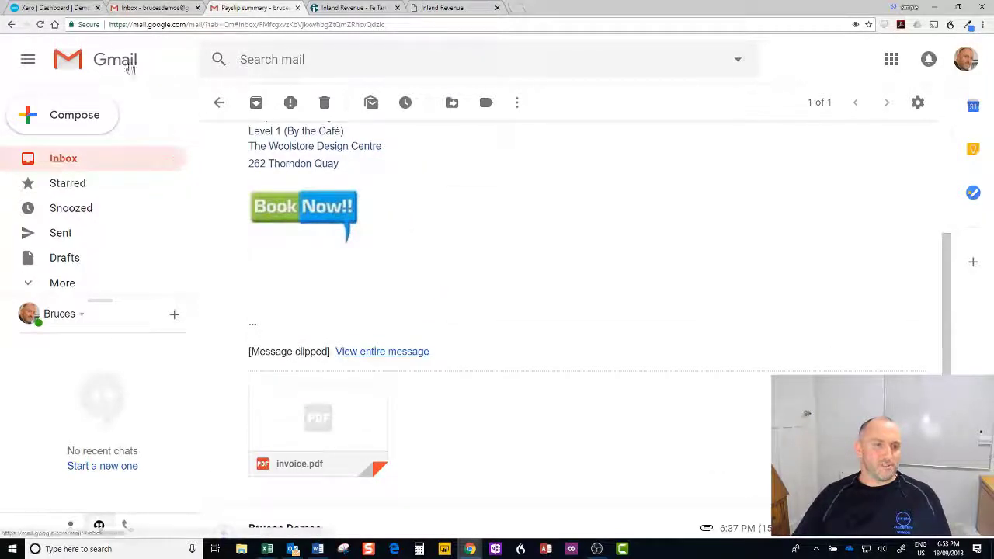
{"action": "left_click", "coordinate": [133, 8]}
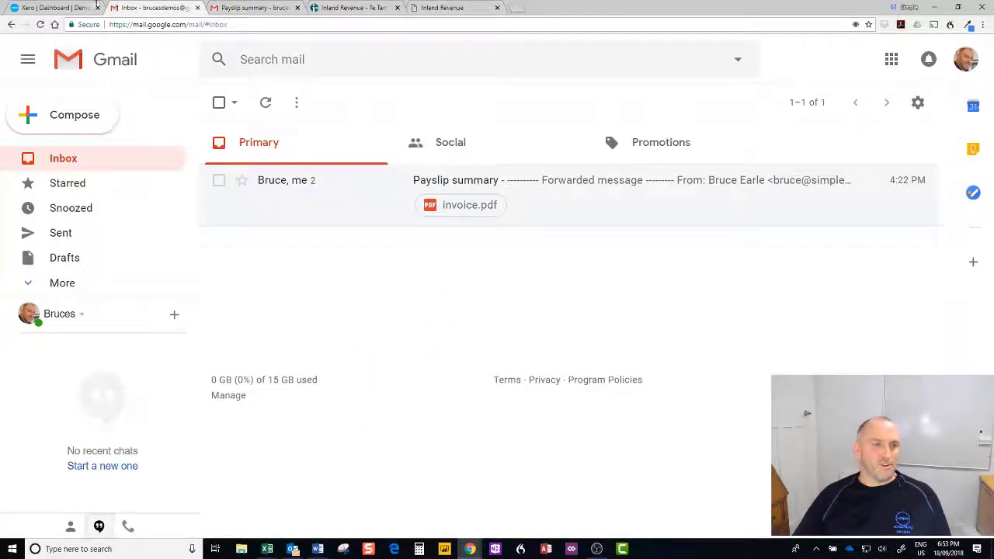
Step: Return to Xero and view the Sales overview and the Files inbox
{"action": "left_click", "coordinate": [53, 8]}
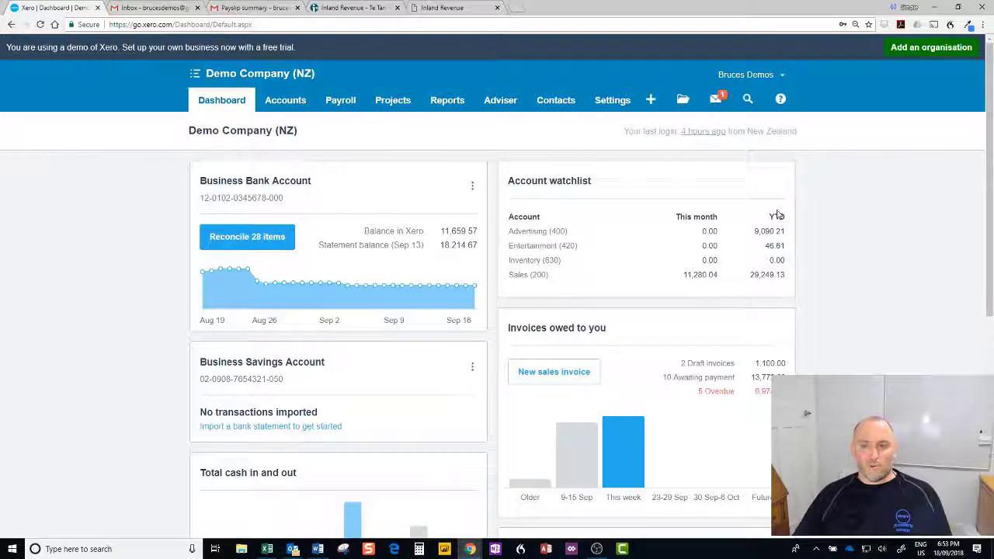
{"action": "left_click", "coordinate": [286, 98]}
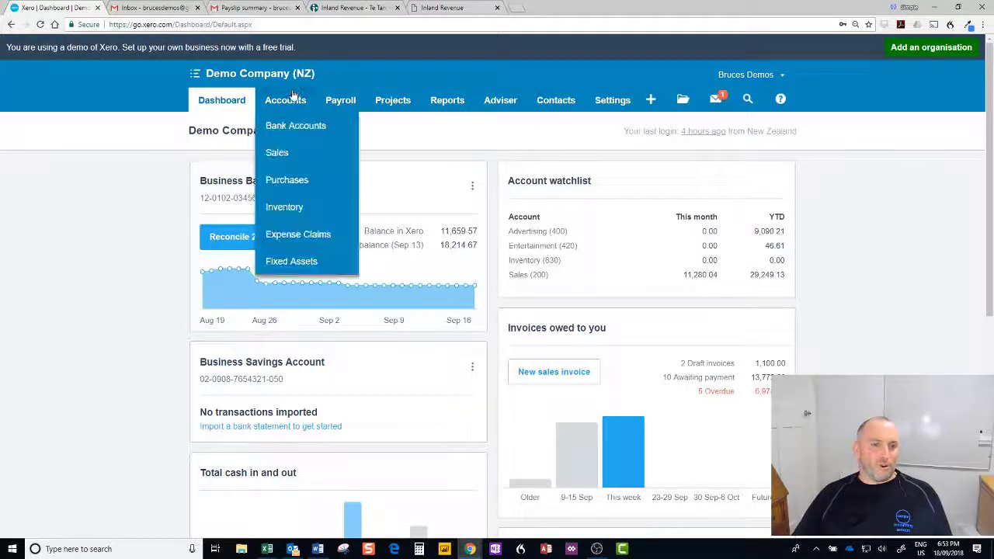
{"action": "left_click", "coordinate": [284, 156]}
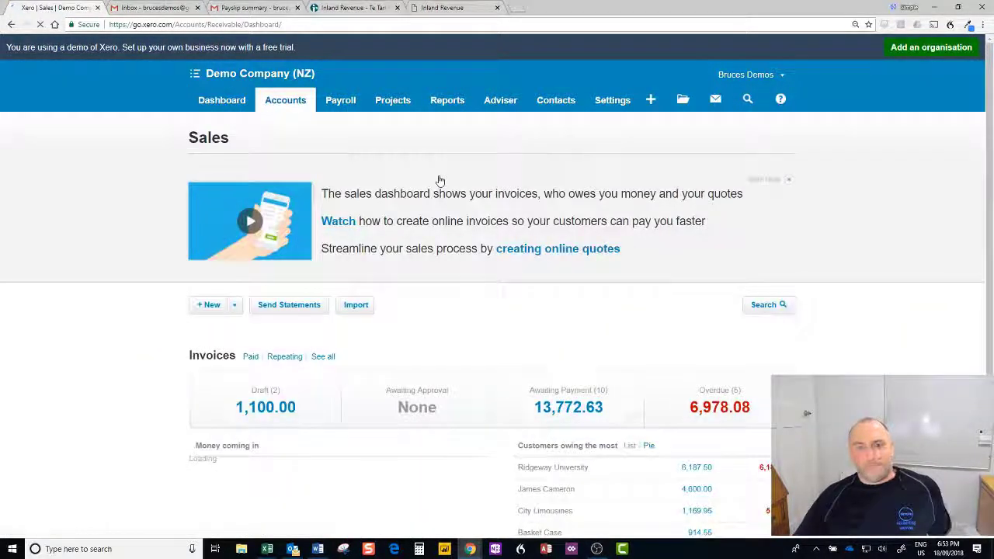
{"action": "left_click", "coordinate": [684, 100]}
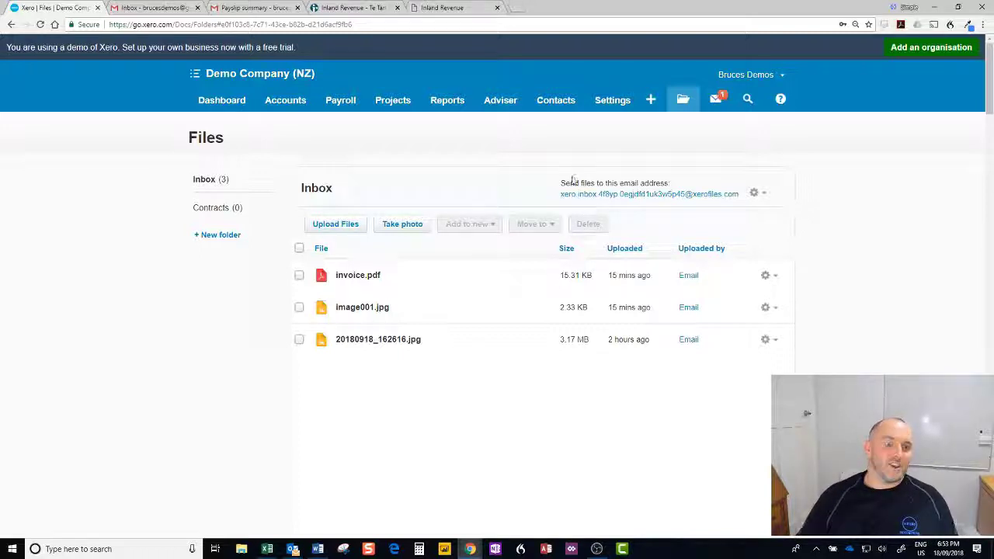
Step: Open the Payslip summary email in the Gmail inbox to view its invoice.pdf attachment
{"action": "left_click", "coordinate": [159, 8]}
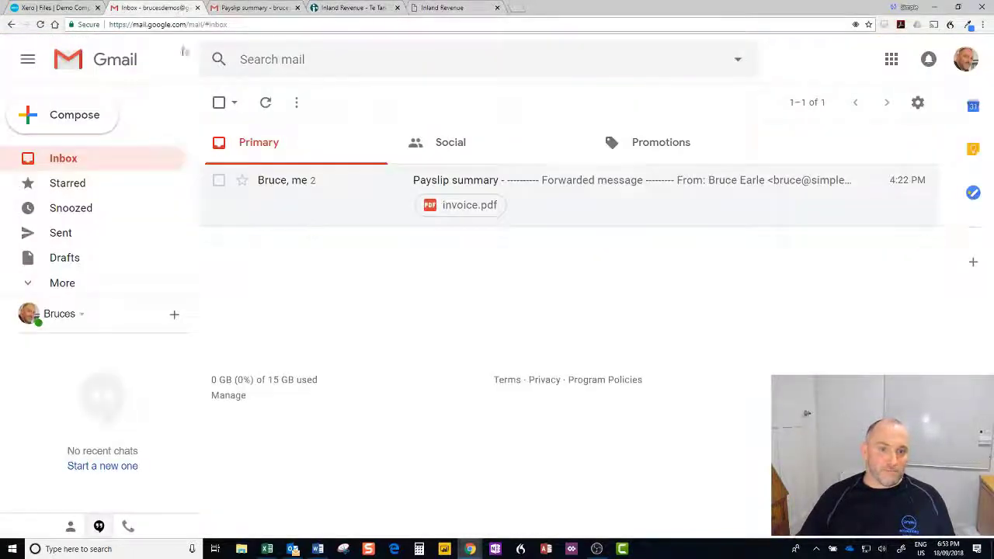
{"action": "left_click", "coordinate": [451, 184]}
{"action": "mouse_move", "coordinate": [350, 385]}
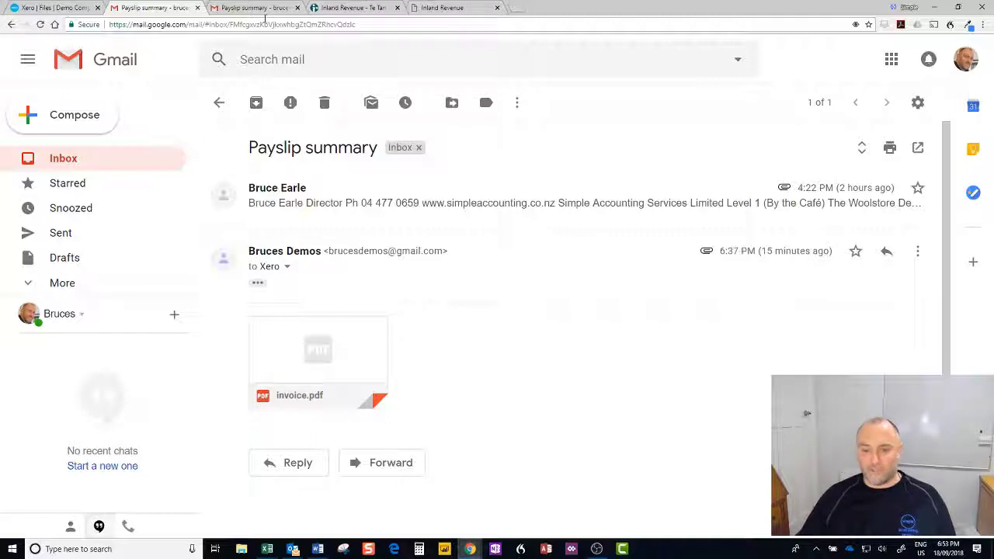
Step: Return to Xero, open the Business Bank Account's reconciliation list and examine its statement lines and suggested matches
{"action": "left_click", "coordinate": [54, 8]}
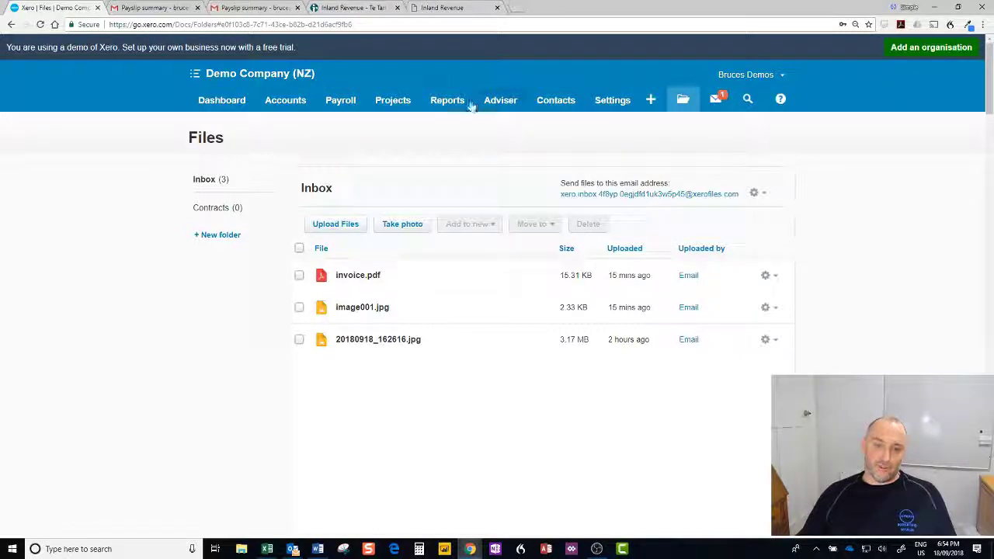
{"action": "left_click", "coordinate": [230, 106]}
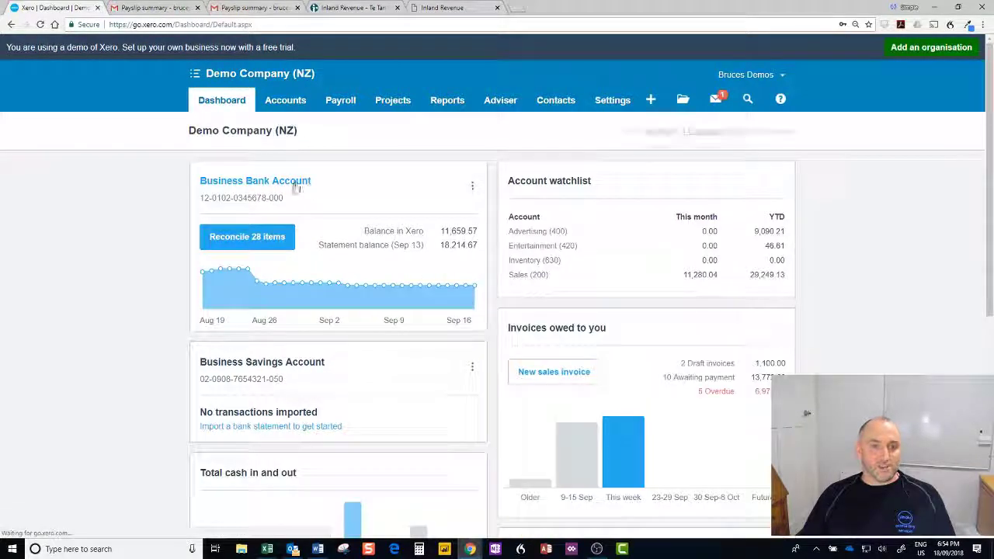
{"action": "left_click", "coordinate": [290, 185]}
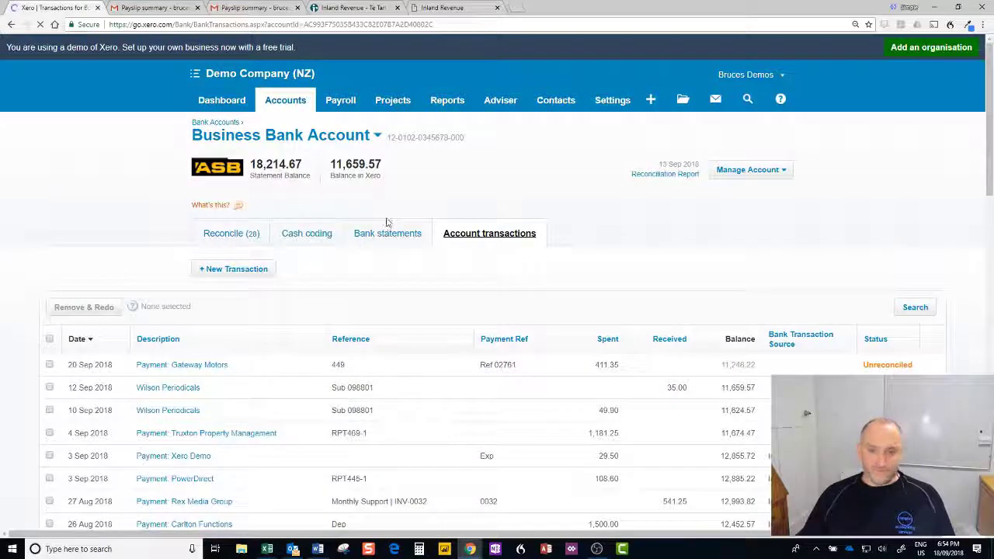
{"action": "left_click", "coordinate": [240, 241]}
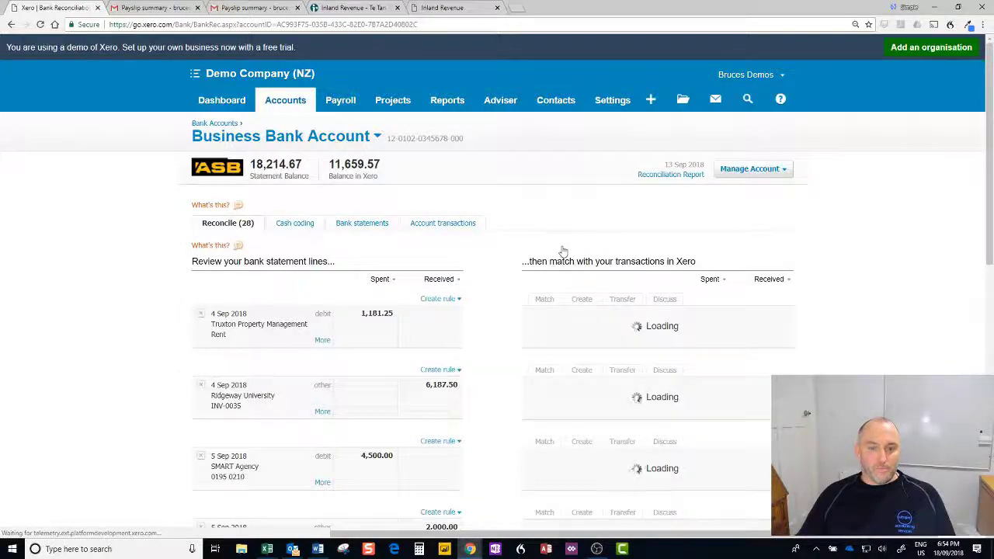
{"action": "scroll", "coordinate": [556, 247], "scroll_direction": "down", "scroll_amount": 3}
{"action": "scroll", "coordinate": [560, 245], "scroll_direction": "down", "scroll_amount": 4}
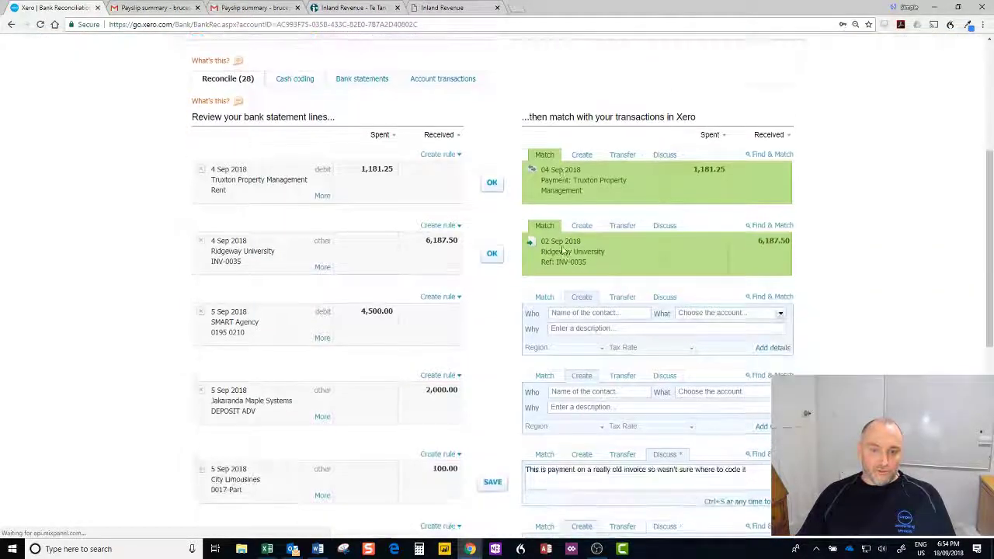
{"action": "scroll", "coordinate": [559, 250], "scroll_direction": "down", "scroll_amount": 3}
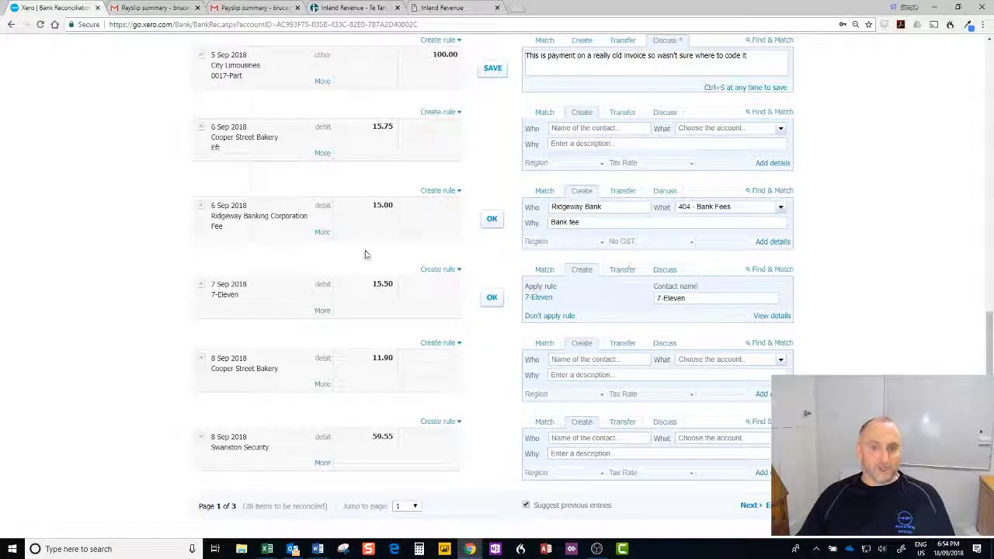
Step: Code the 6 Sep Cooper Street Bakery payment of 15.75 to contact Cooper Street Bakery and account 420 - Entertainment, and reconcile it
{"action": "left_click", "coordinate": [595, 128]}
{"action": "type", "text": "Cooper Street"}
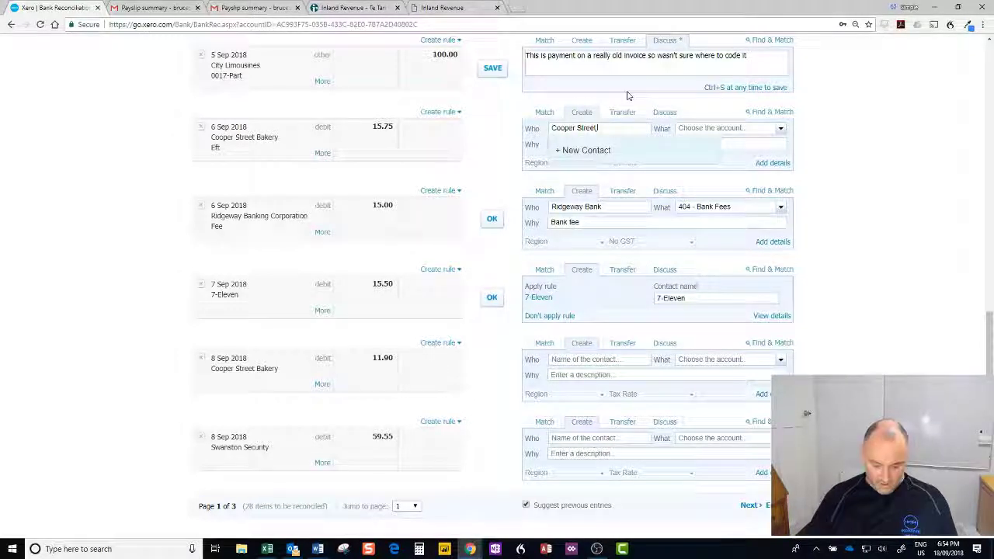
{"action": "type", "text": "kery"}
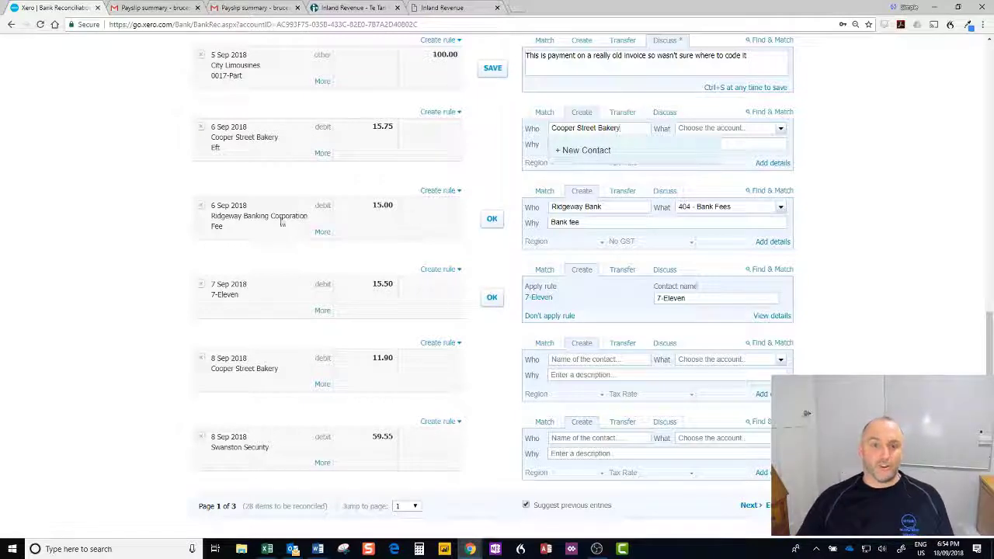
{"action": "mouse_move", "coordinate": [322, 155]}
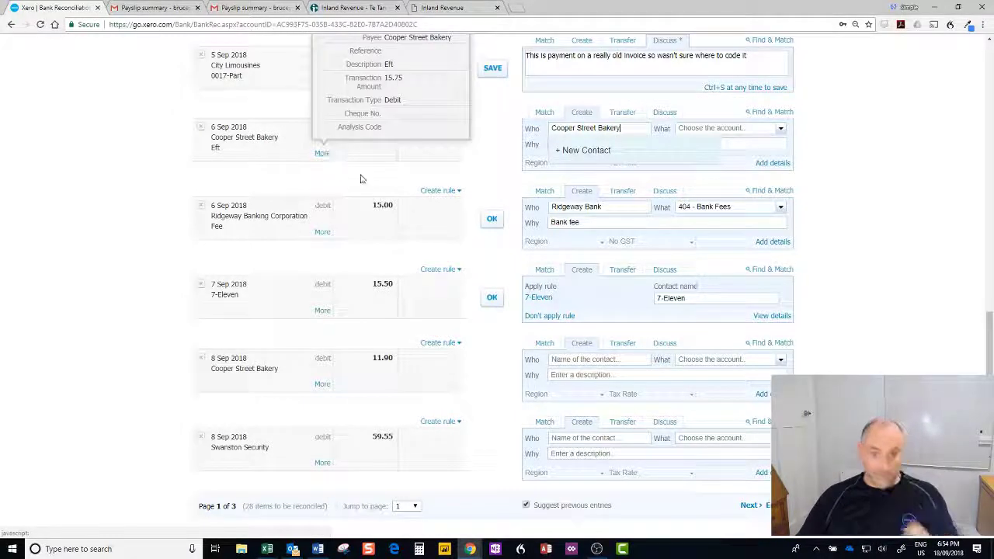
{"action": "left_click", "coordinate": [695, 128]}
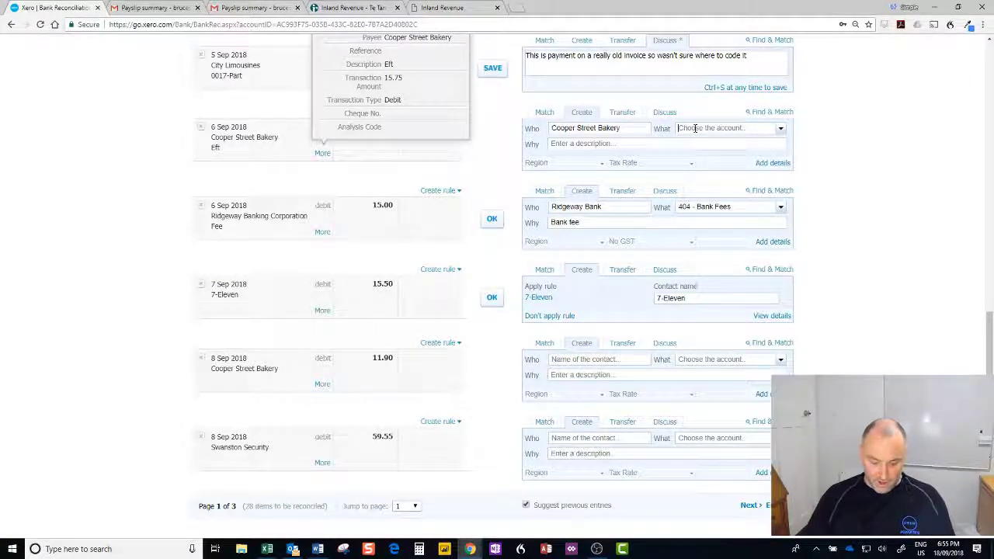
{"action": "type", "text": "ente"}
{"action": "key", "text": "Tab"}
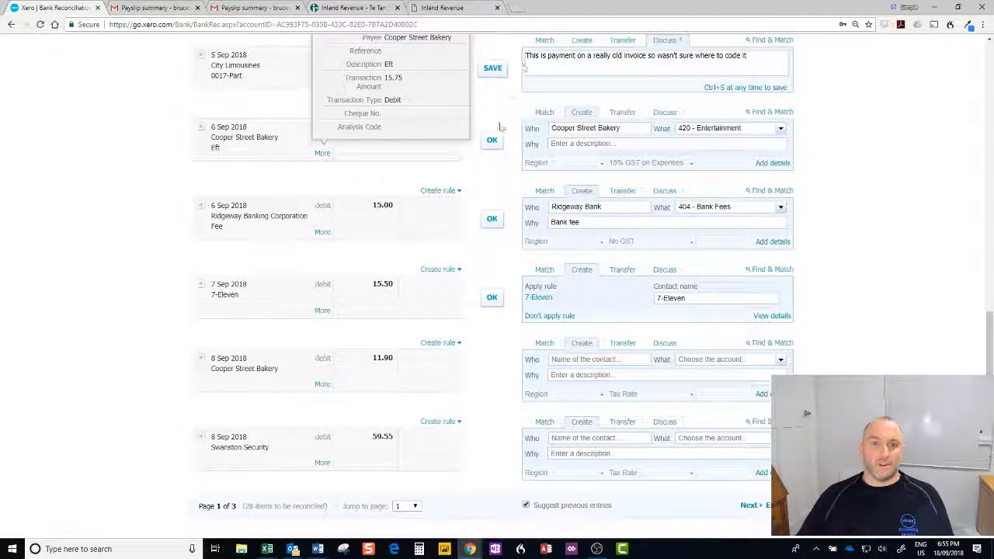
{"action": "scroll", "coordinate": [500, 128], "scroll_direction": "up", "scroll_amount": 1}
{"action": "left_click", "coordinate": [494, 211]}
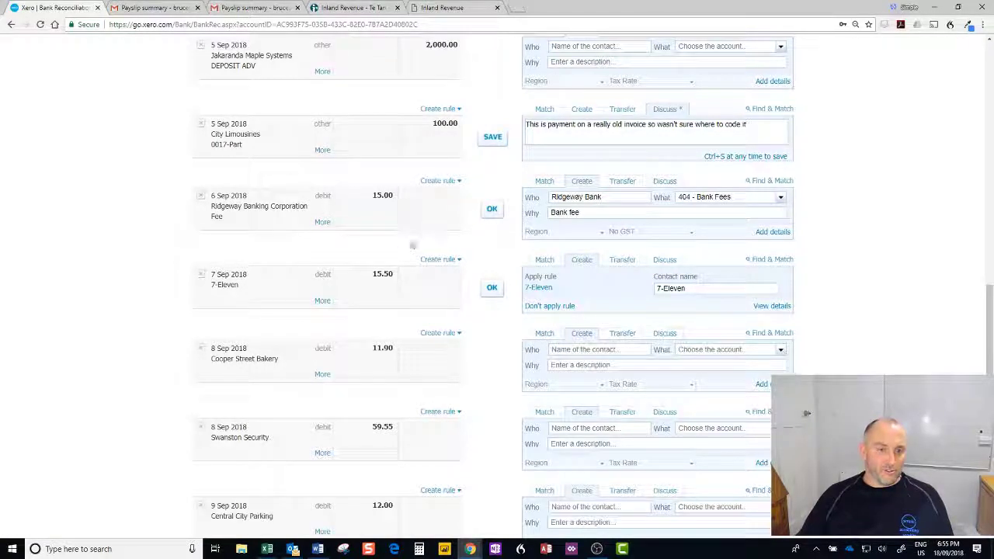
Step: Refresh the reconciliation list and reconcile the suggested 8 Sep Cooper Street Bakery line of 11.90 and the 7 Sep 7-Eleven line of 15.50
{"action": "left_click", "coordinate": [41, 24]}
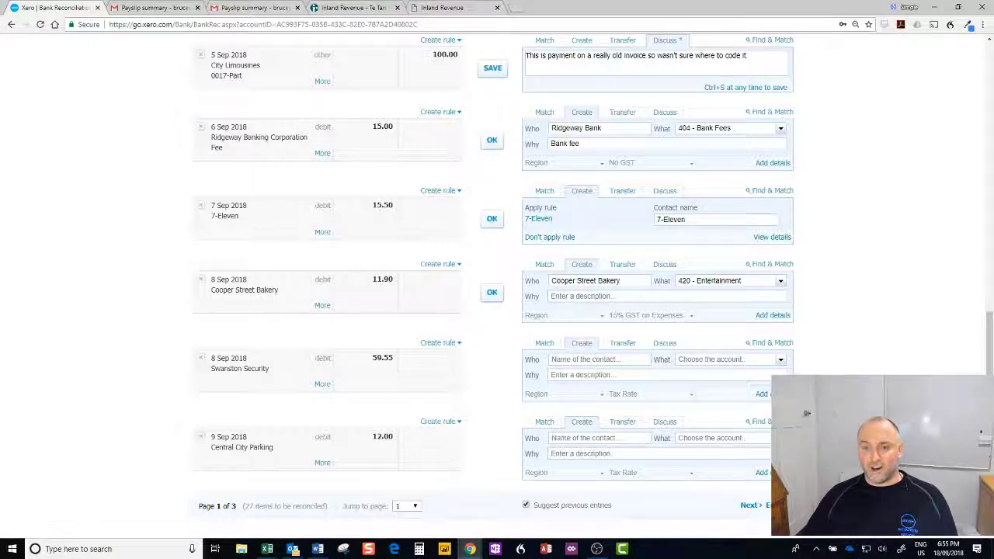
{"action": "left_click", "coordinate": [492, 295]}
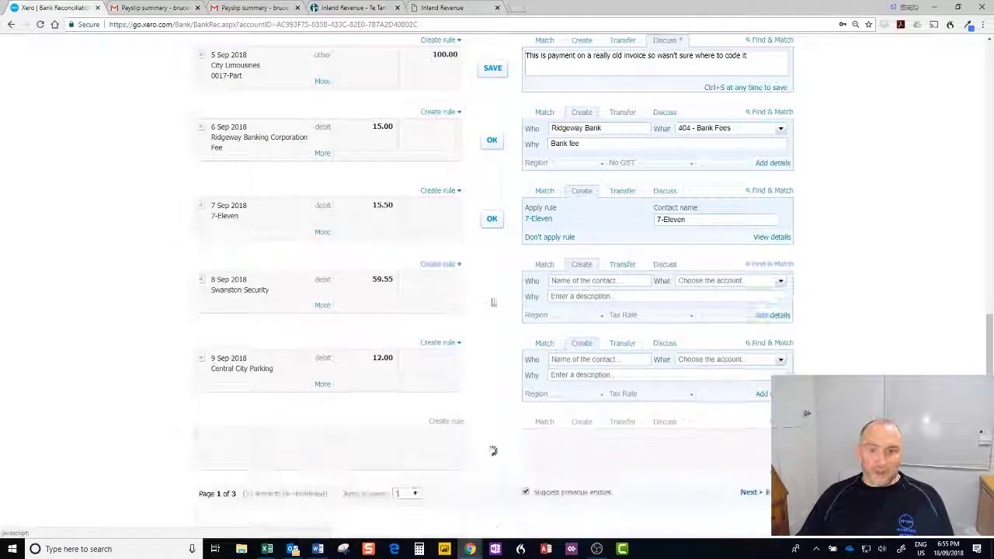
{"action": "left_click", "coordinate": [492, 218]}
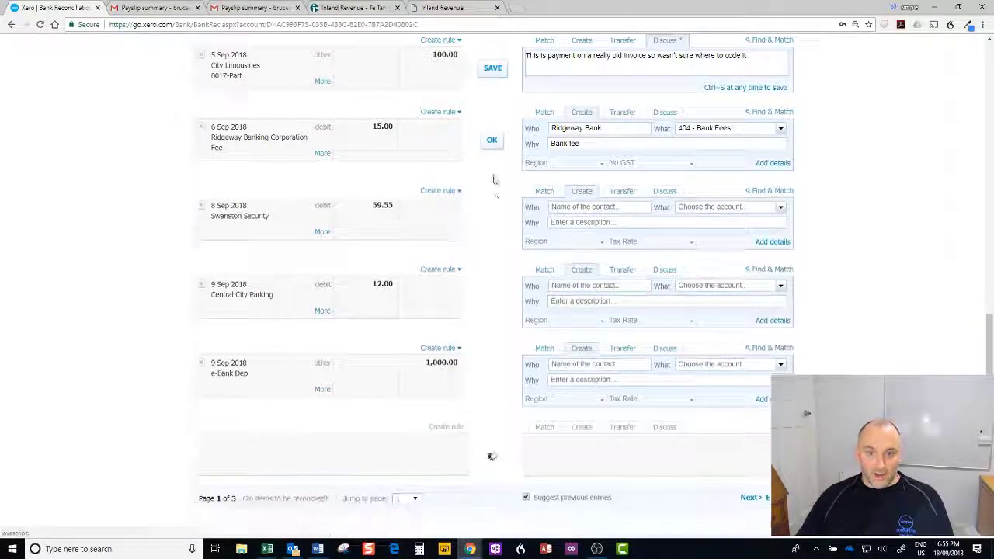
Step: Look through the remaining statement lines, suggested matches and uncoded entries on the first page of the reconciliation list
{"action": "scroll", "coordinate": [488, 203], "scroll_direction": "up", "scroll_amount": 3}
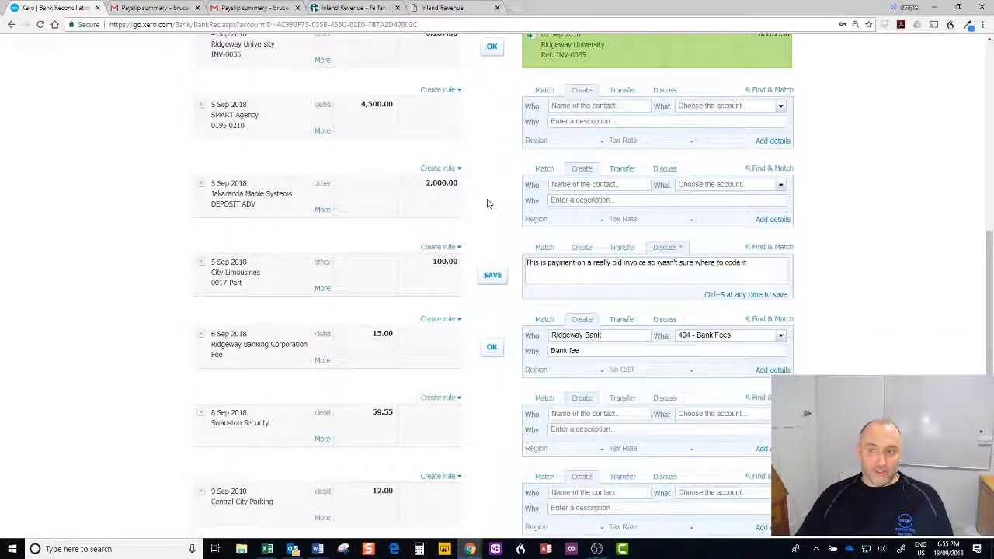
{"action": "scroll", "coordinate": [488, 203], "scroll_direction": "up", "scroll_amount": 3}
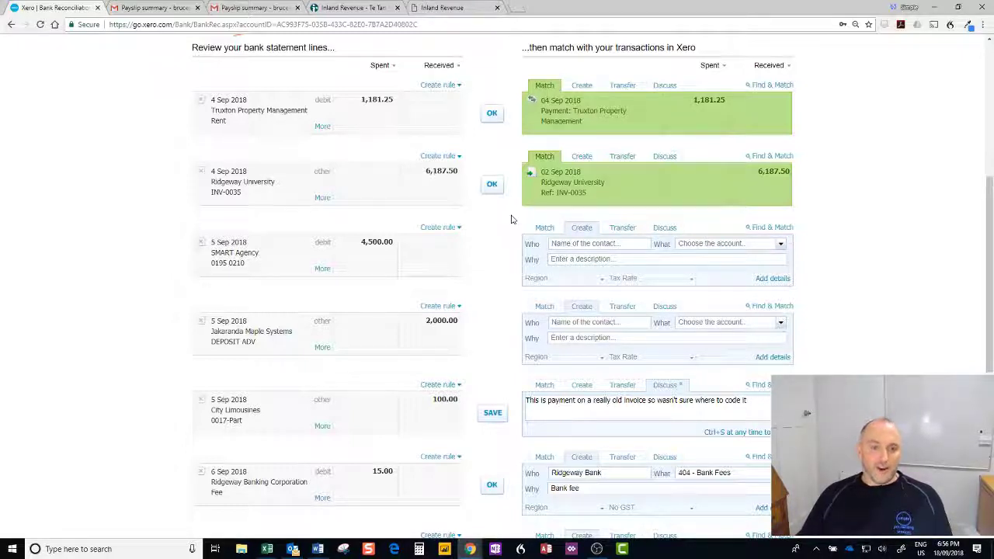
{"action": "scroll", "coordinate": [501, 227], "scroll_direction": "down", "scroll_amount": 1}
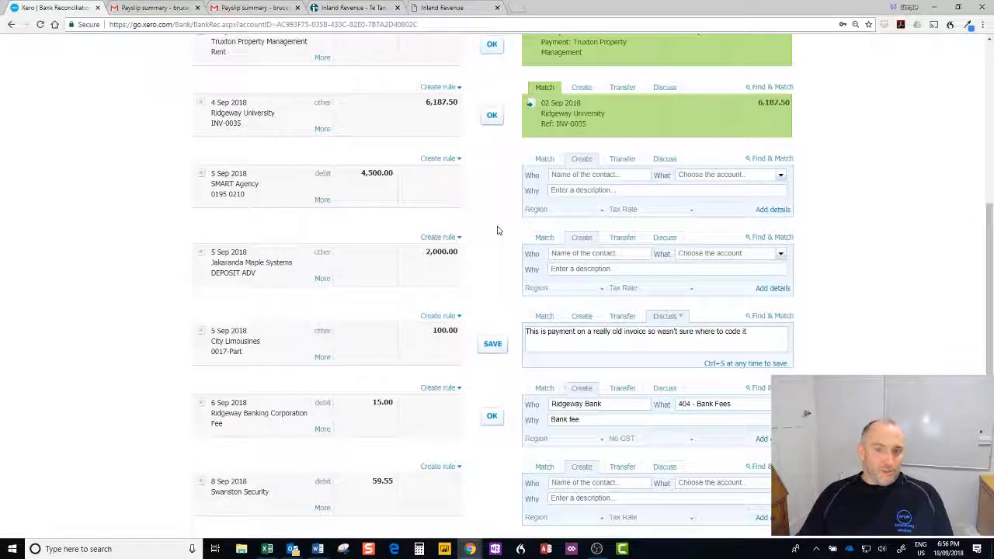
{"action": "scroll", "coordinate": [498, 230], "scroll_direction": "up", "scroll_amount": 2}
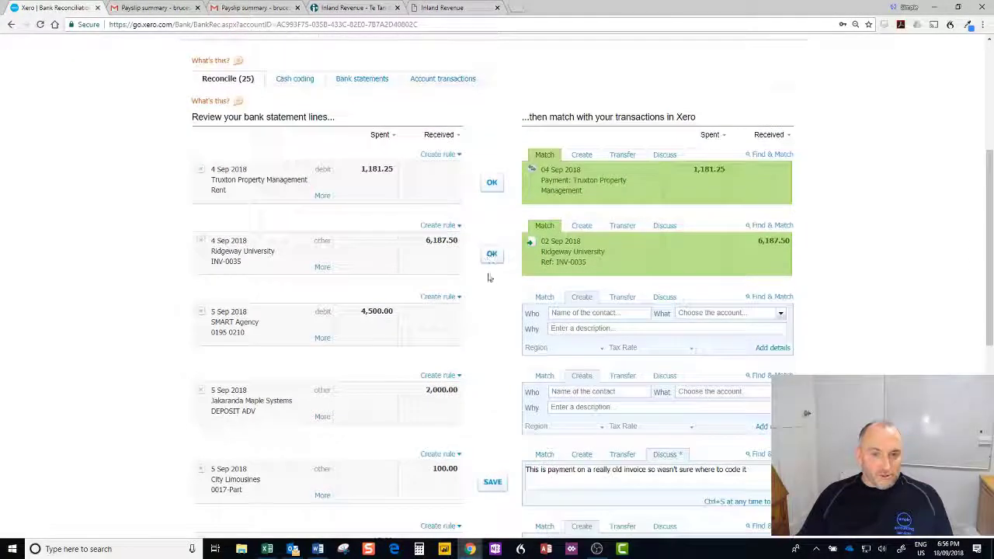
{"action": "scroll", "coordinate": [516, 343], "scroll_direction": "down", "scroll_amount": 1}
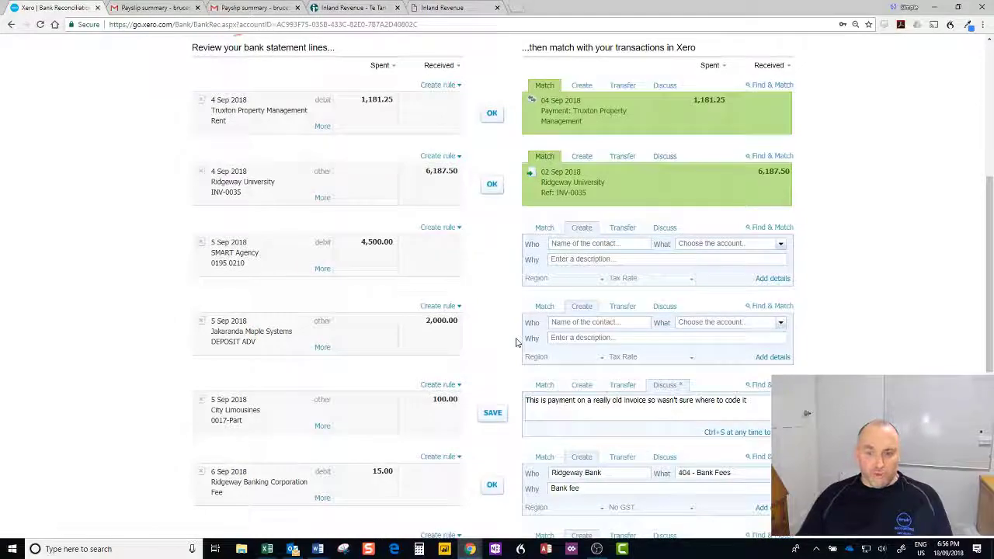
{"action": "scroll", "coordinate": [517, 343], "scroll_direction": "down", "scroll_amount": 6}
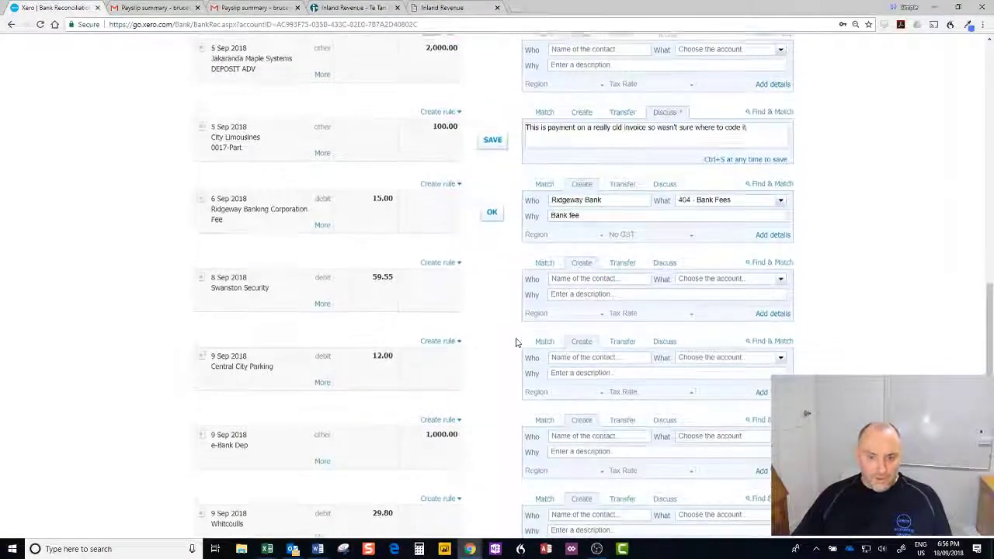
{"action": "scroll", "coordinate": [516, 343], "scroll_direction": "up", "scroll_amount": 10}
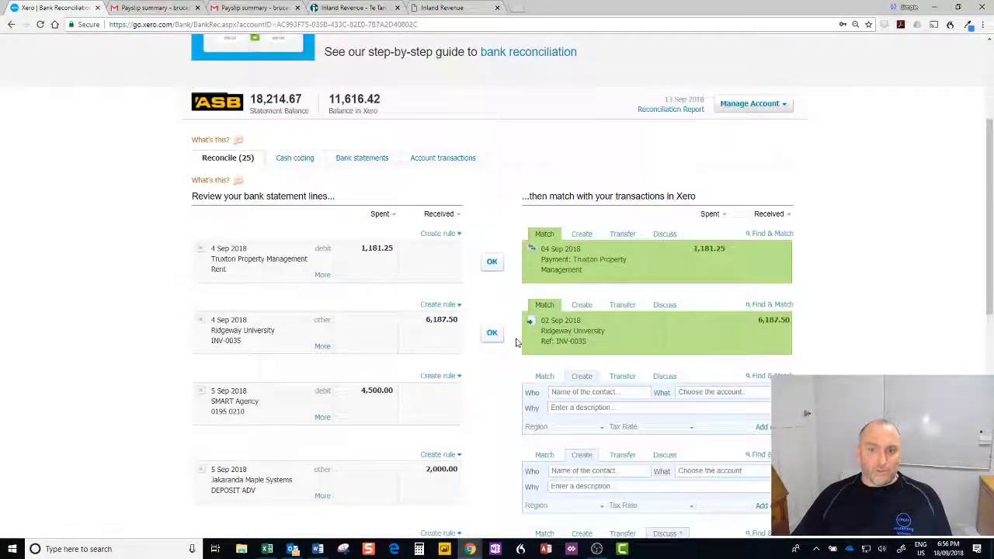
{"action": "scroll", "coordinate": [521, 365], "scroll_direction": "down", "scroll_amount": 6}
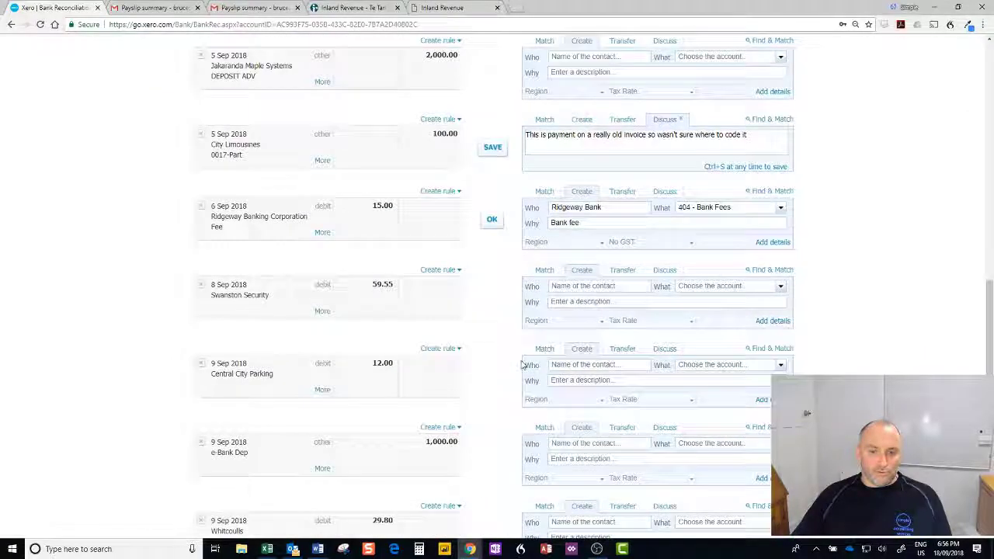
{"action": "scroll", "coordinate": [522, 369], "scroll_direction": "down", "scroll_amount": 3}
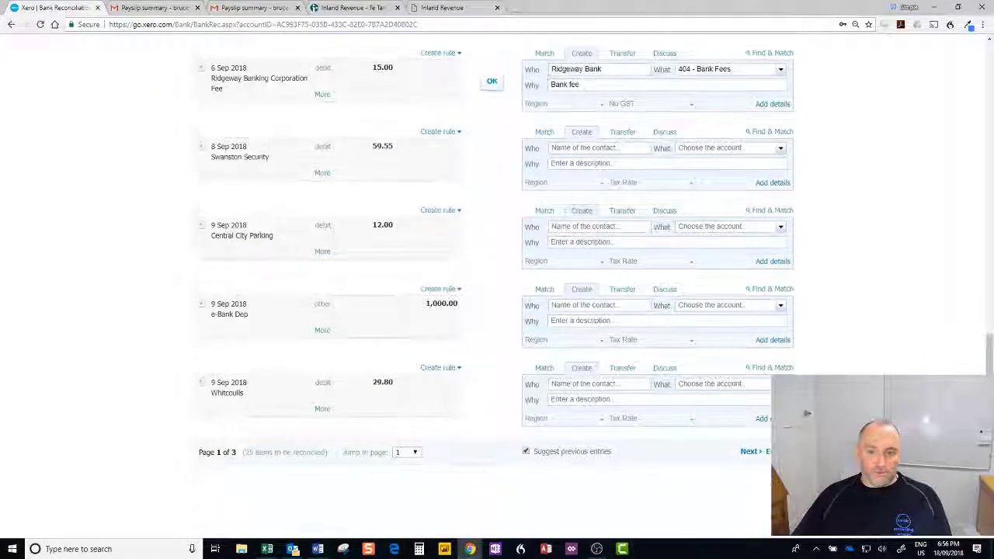
Step: Go to page 2 of the reconciliation list and look over its statement lines and suggested matches
{"action": "left_click", "coordinate": [751, 452]}
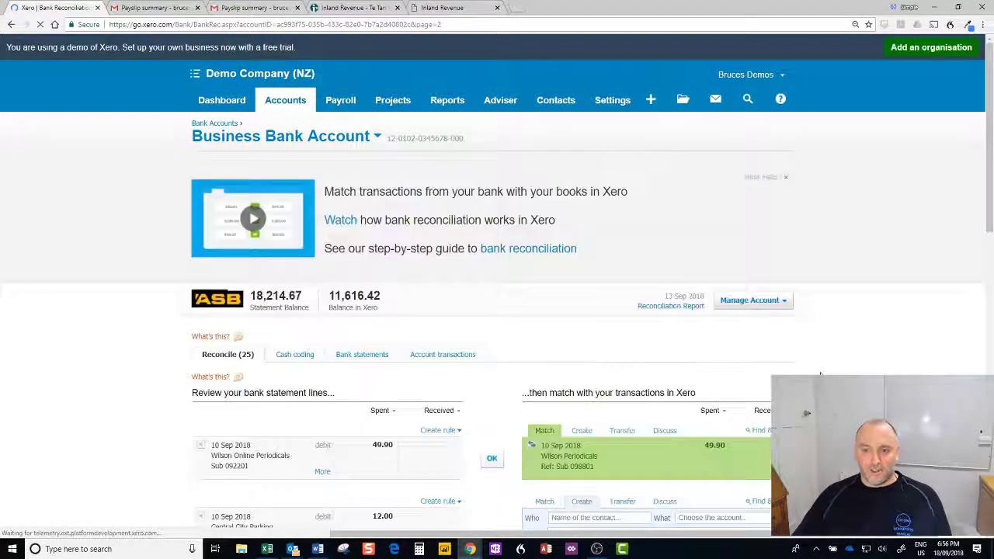
{"action": "scroll", "coordinate": [847, 355], "scroll_direction": "down", "scroll_amount": 5}
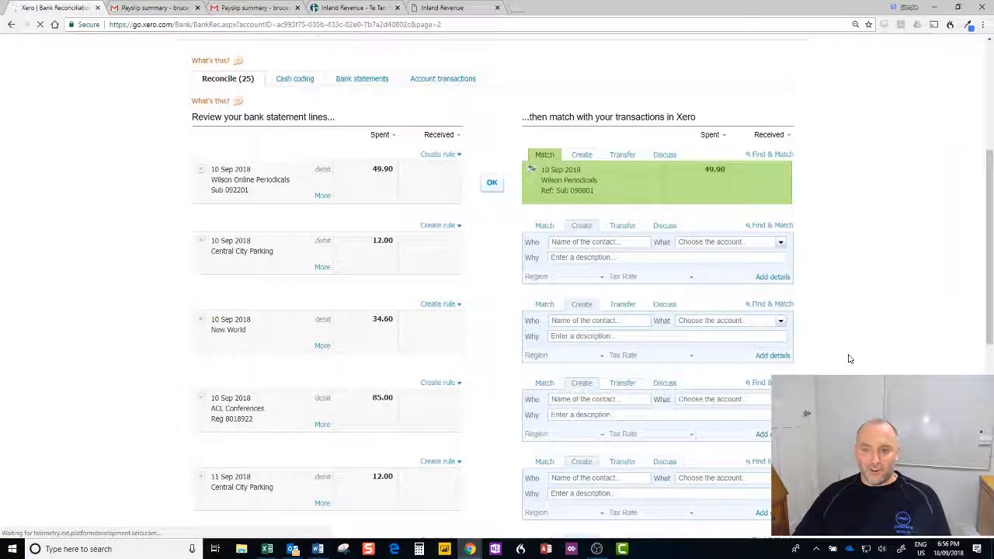
{"action": "scroll", "coordinate": [849, 358], "scroll_direction": "down", "scroll_amount": 5}
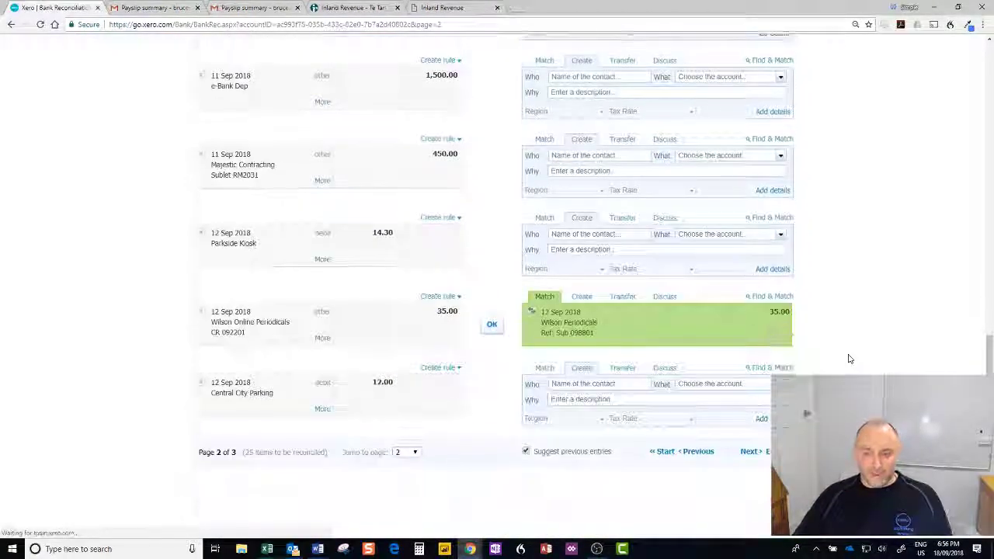
{"action": "scroll", "coordinate": [849, 358], "scroll_direction": "up", "scroll_amount": 5}
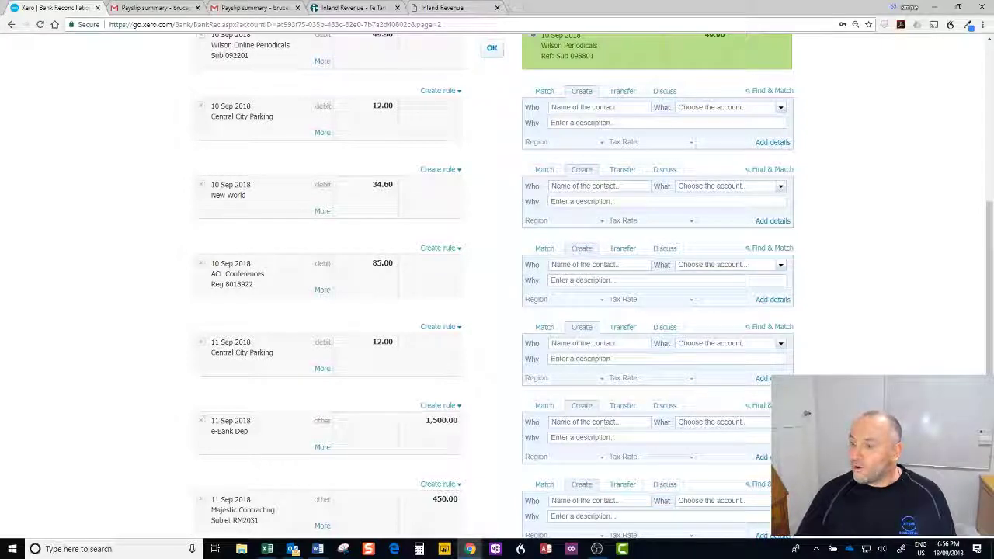
Step: Switch to the WT Calculations.xlsx workbook in Excel, enlarge its window and reposition it over the browser
{"action": "key", "text": "super+d"}
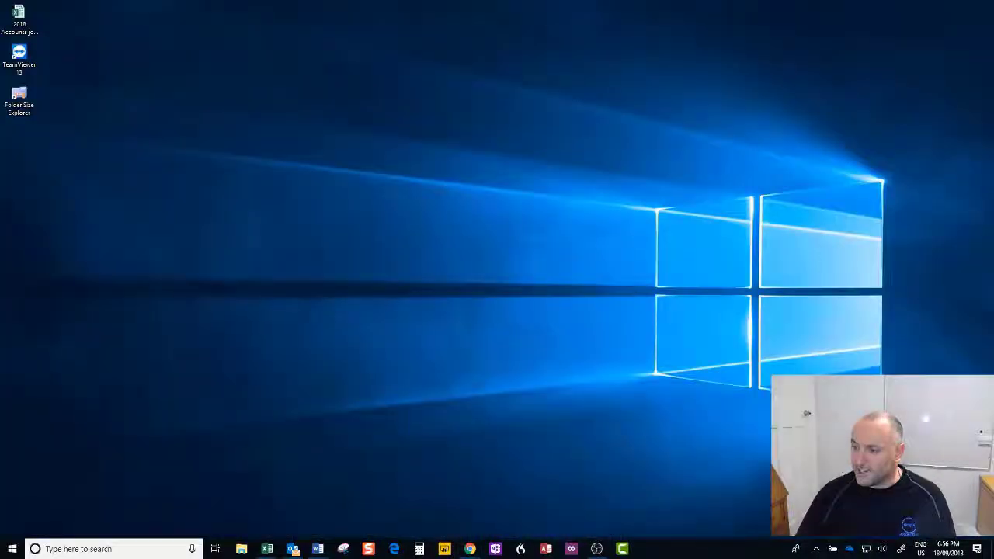
{"action": "key", "text": "super+d"}
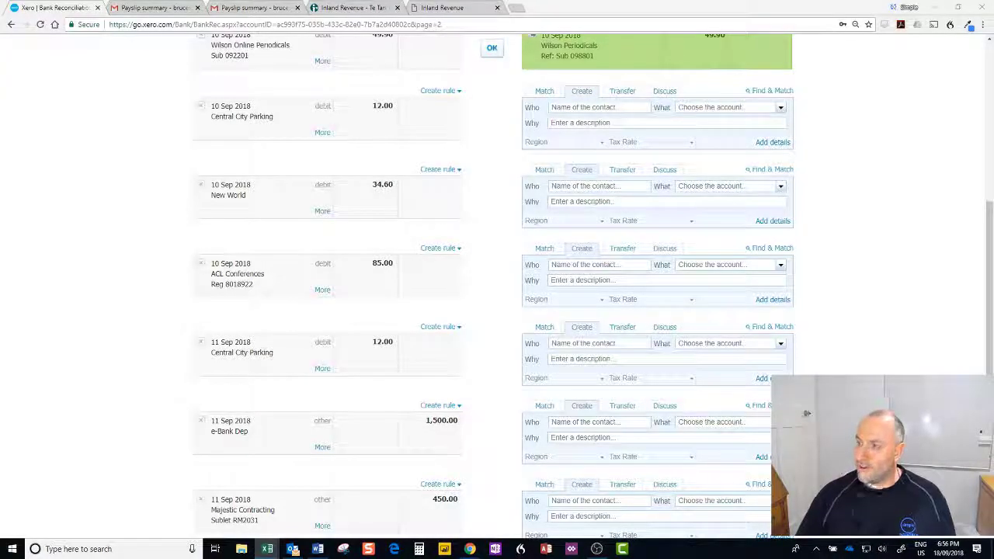
{"action": "key", "text": "alt+Tab"}
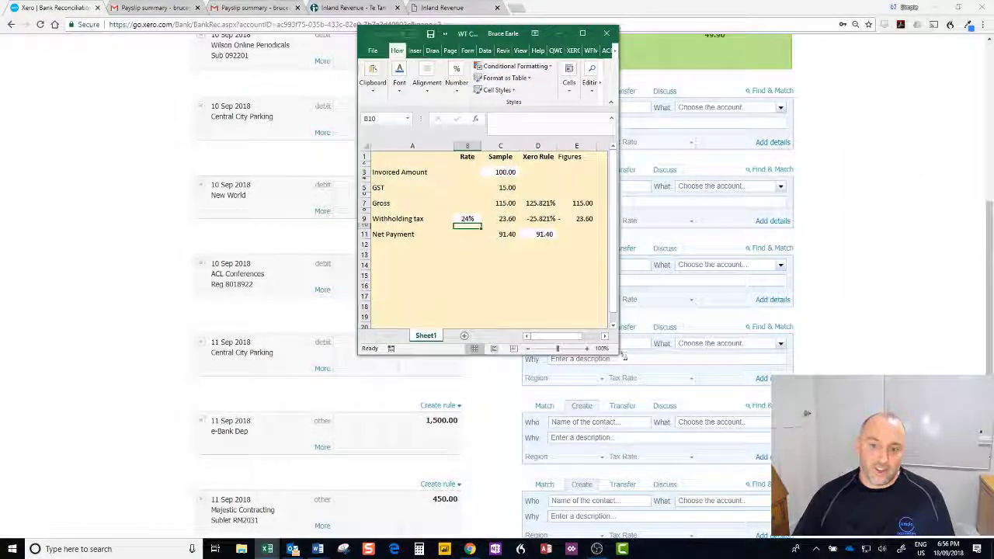
{"action": "left_click_drag", "start_coordinate": [620, 354], "coordinate": [740, 472]}
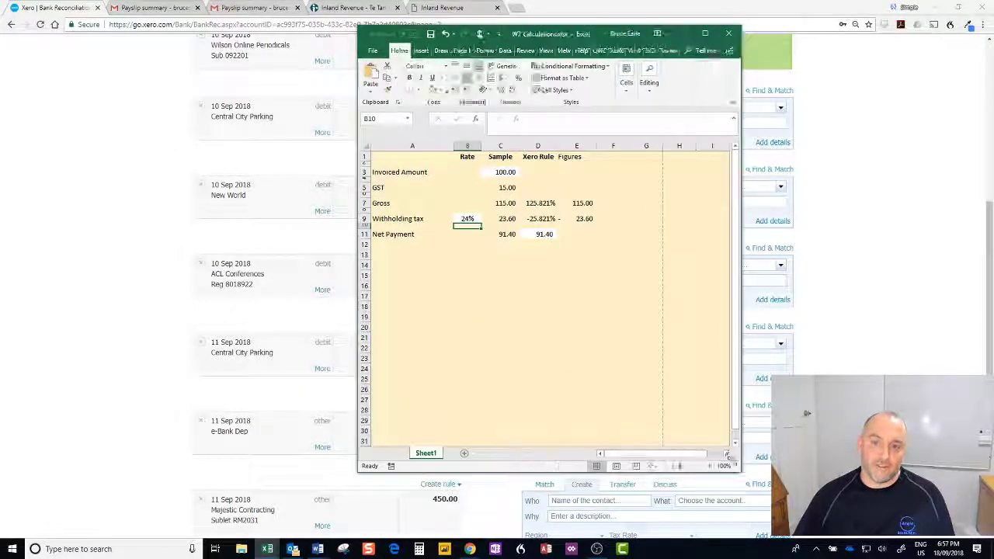
{"action": "left_click", "coordinate": [486, 171]}
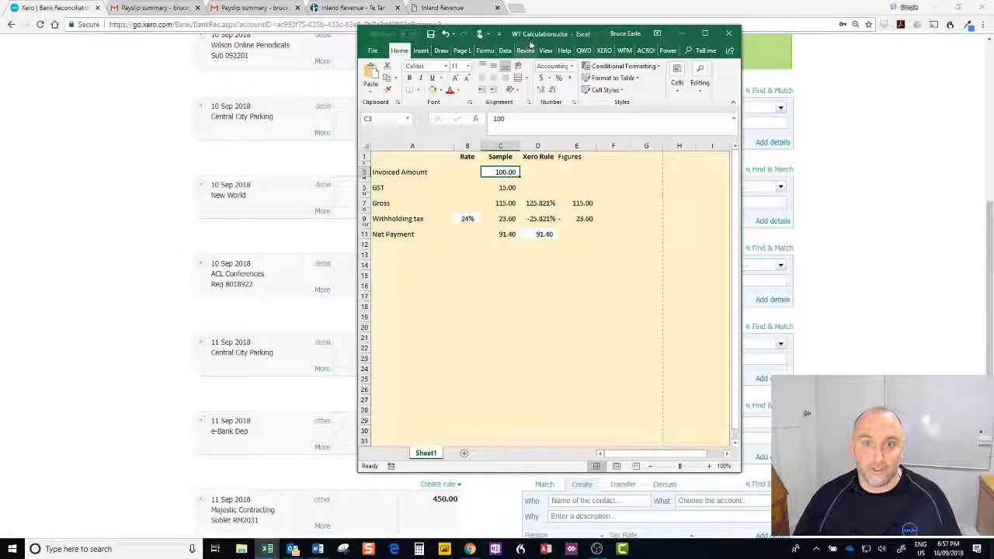
{"action": "left_click_drag", "start_coordinate": [534, 33], "coordinate": [548, 48]}
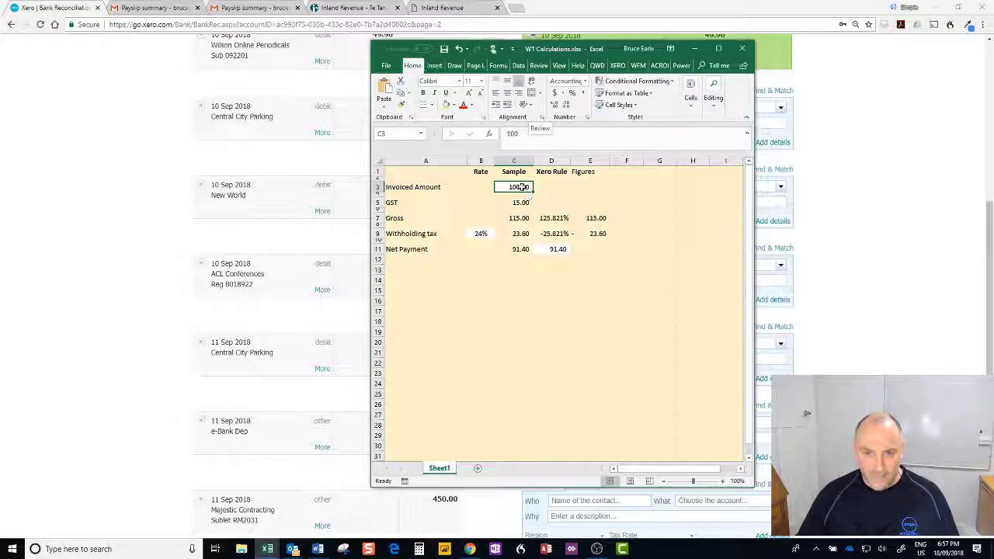
Step: Set the sample Invoiced Amount in cell C3 to 1000
{"action": "left_click", "coordinate": [480, 233]}
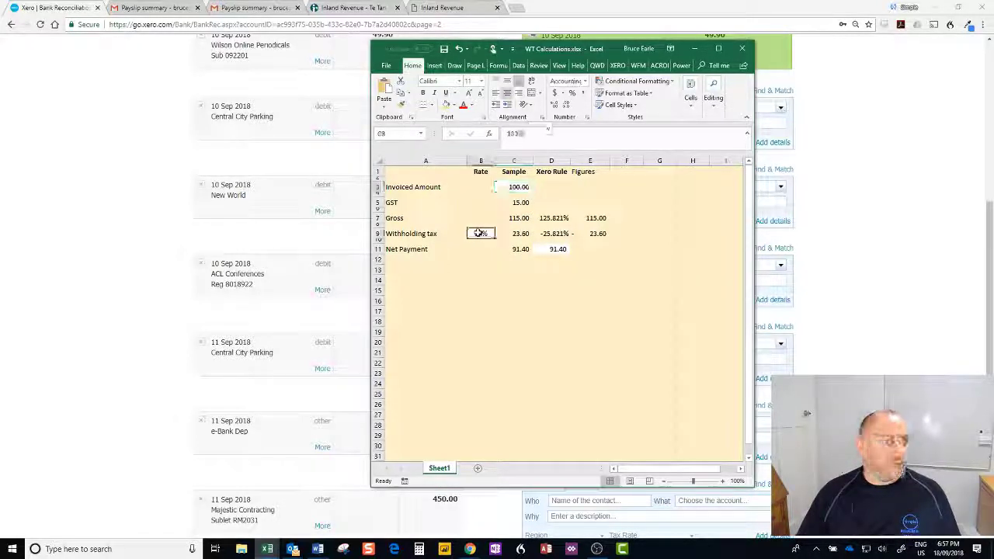
{"action": "left_click", "coordinate": [516, 186]}
{"action": "type", "text": "100"}
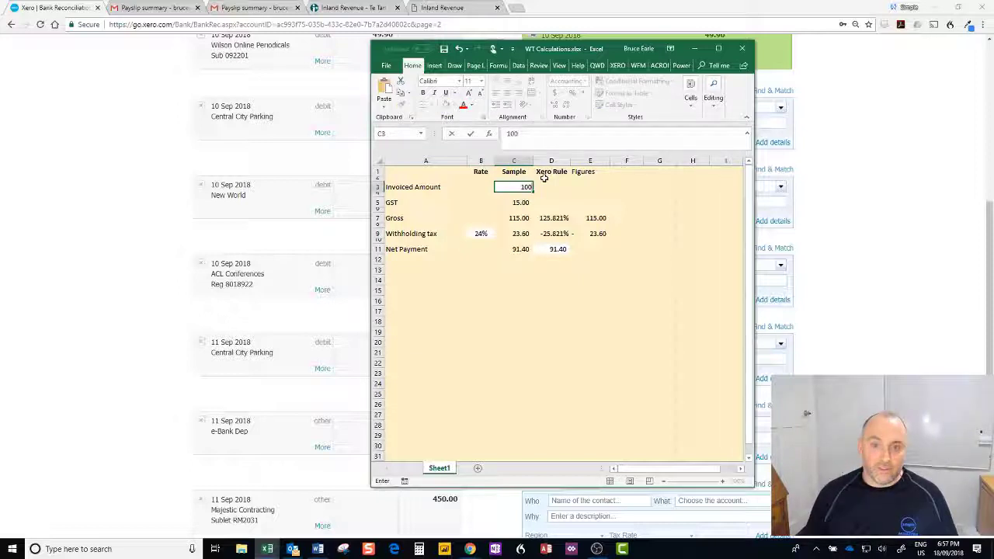
{"action": "type", "text": "0"}
{"action": "key", "text": "ctrl+Return"}
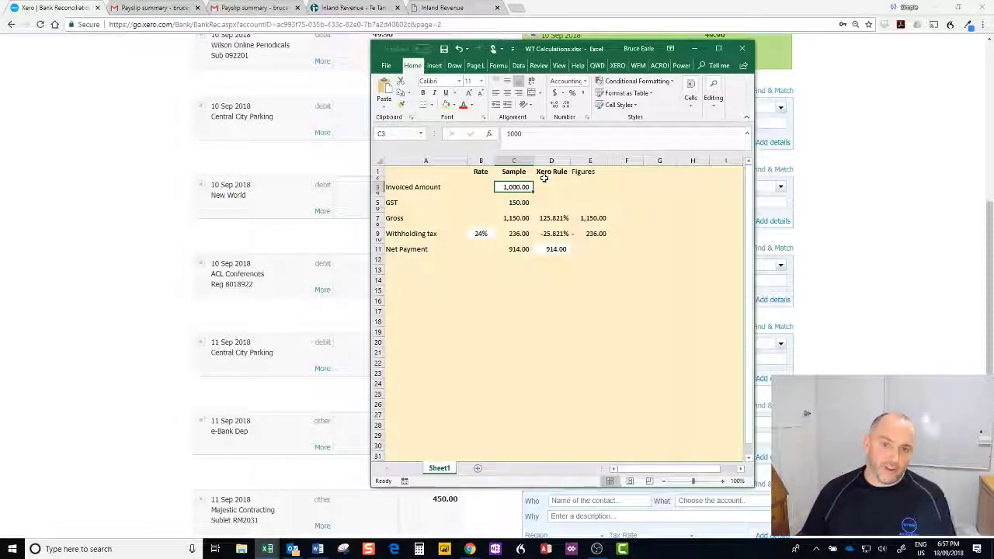
Step: Examine the Sample column's formulas for GST, Gross, Withholding tax and Net Payment in cells C5 through C11
{"action": "key", "text": "Down"}
{"action": "key", "text": "Down"}
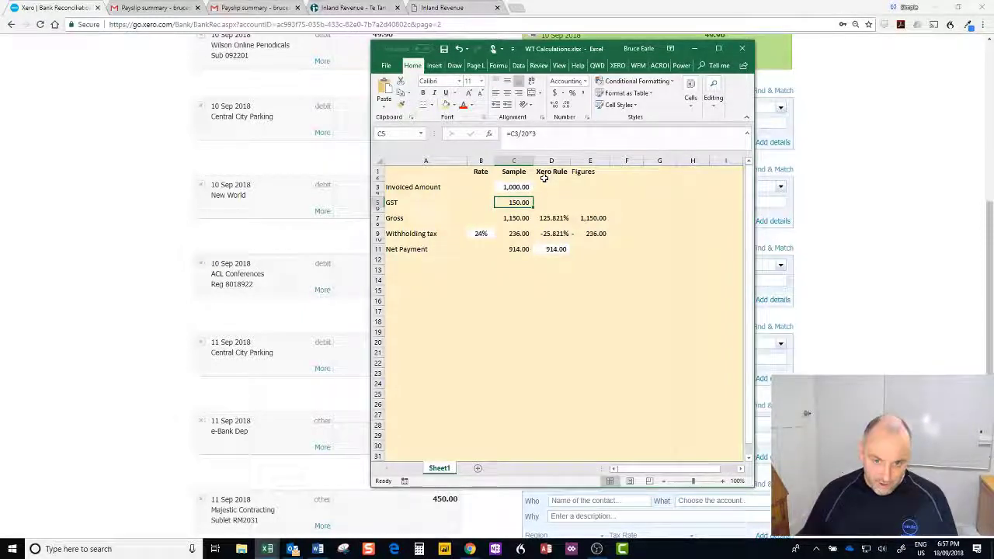
{"action": "key", "text": "Down"}
{"action": "key", "text": "Down"}
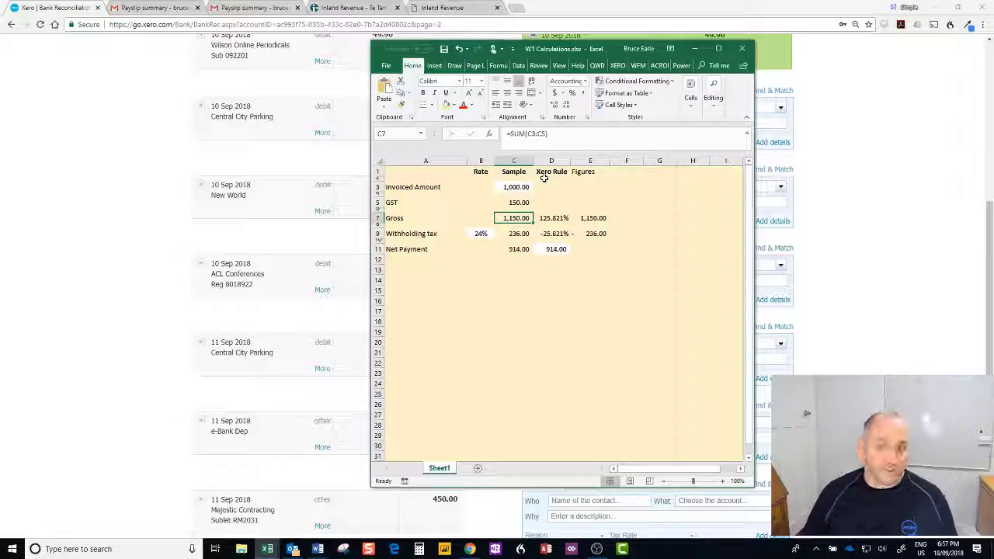
{"action": "key", "text": "Down"}
{"action": "key", "text": "Down"}
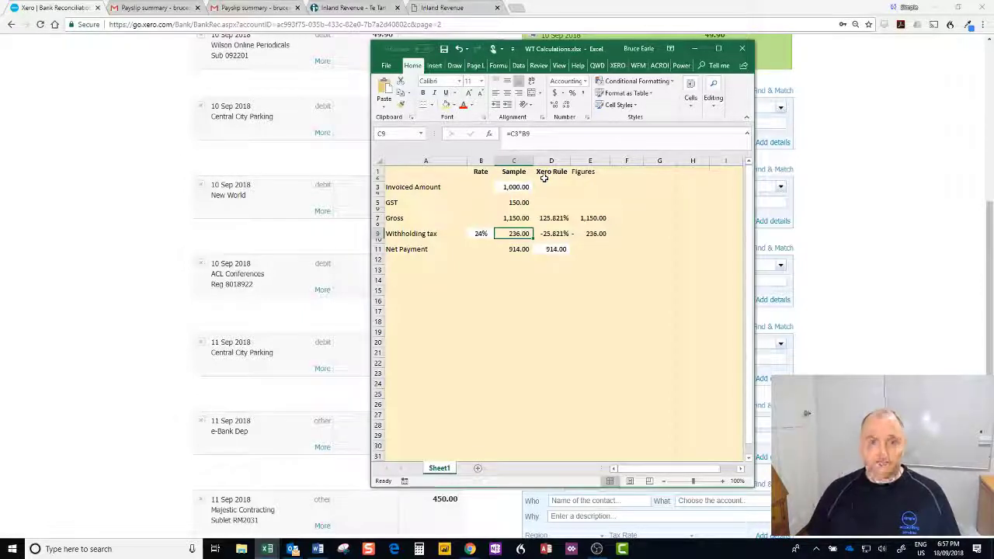
{"action": "key", "text": "Down"}
{"action": "key", "text": "Down"}
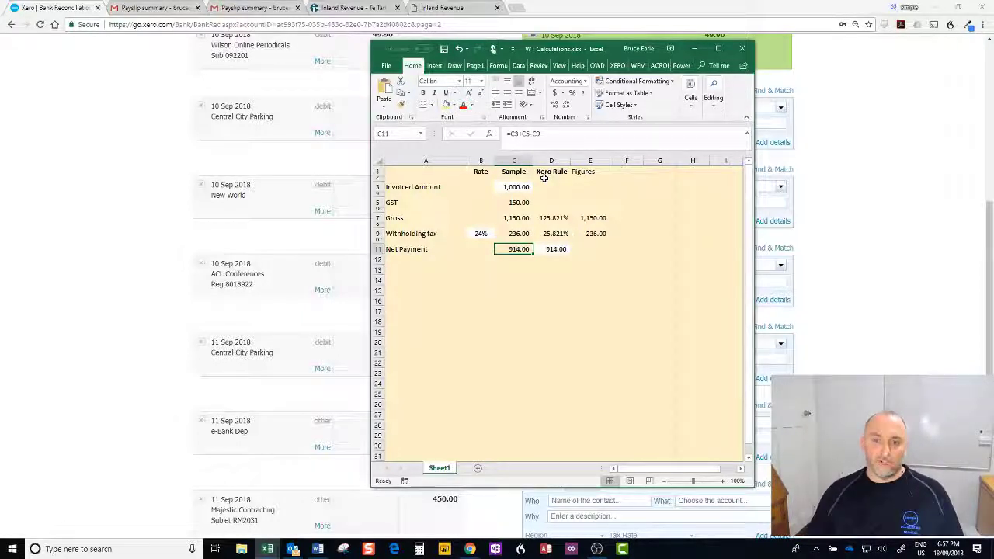
Step: Shift the WT Calculations workbook window off the bank statement lines and shorten it to uncover the reconciliation forms below
{"action": "left_click", "coordinate": [509, 266]}
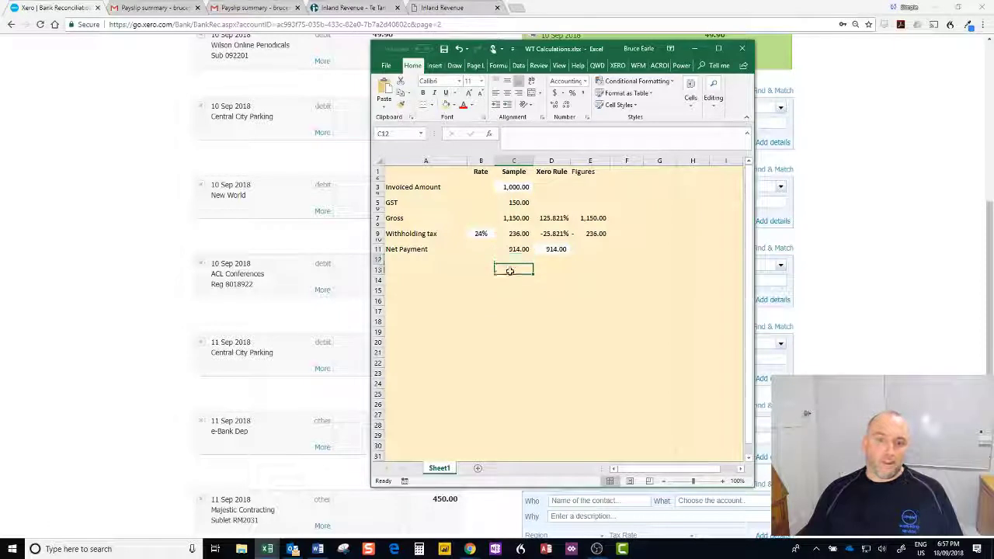
{"action": "left_click", "coordinate": [515, 250]}
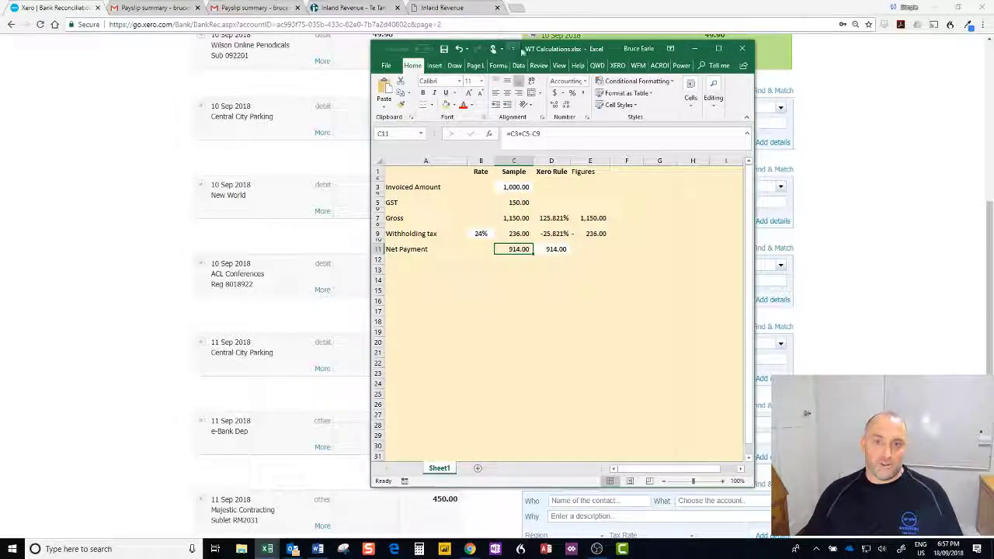
{"action": "left_click_drag", "start_coordinate": [522, 50], "coordinate": [646, 41]}
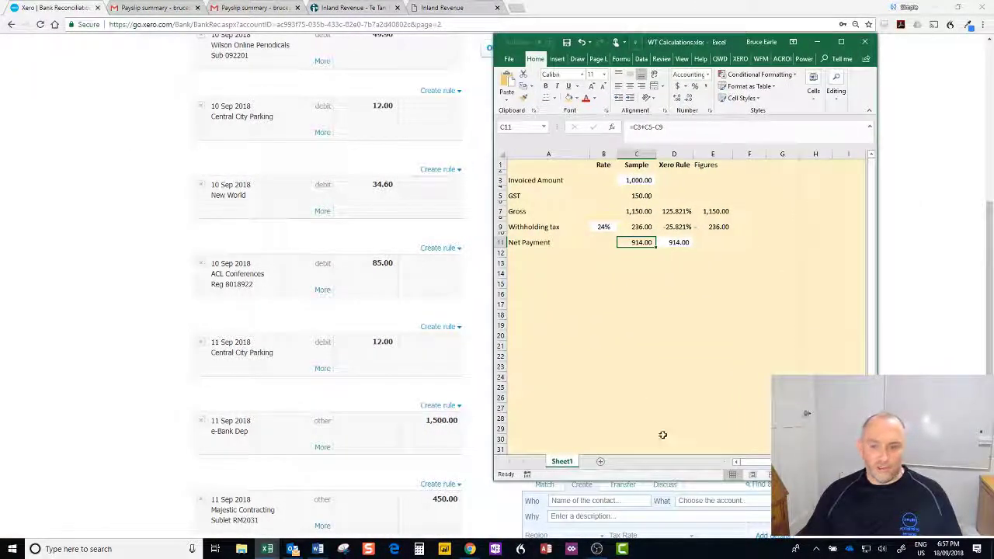
{"action": "left_click_drag", "start_coordinate": [682, 481], "coordinate": [672, 348]}
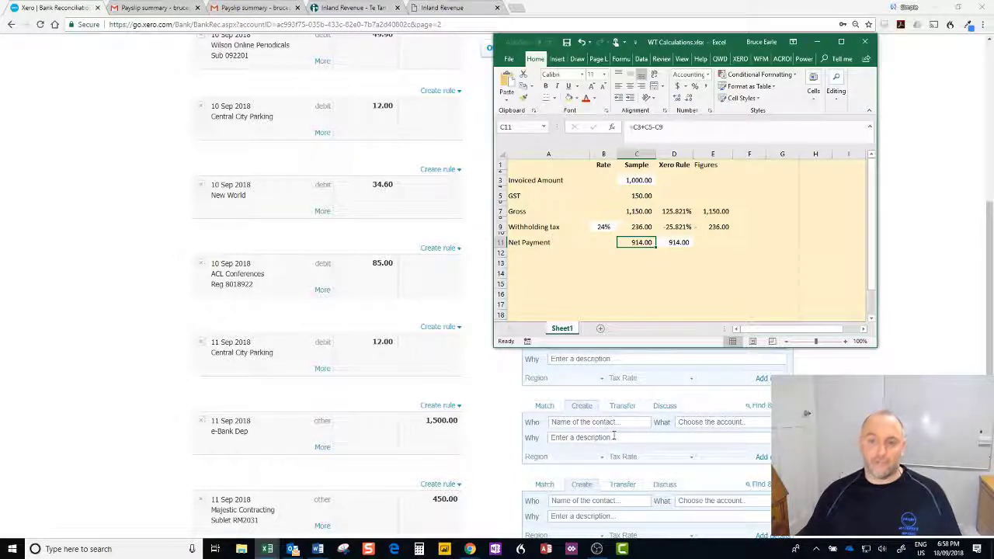
Step: Review the Sample column's Net Payment, GST and Invoiced Amount cells, and move the workbook window further clear of the reconciliation forms
{"action": "double_click", "coordinate": [640, 243]}
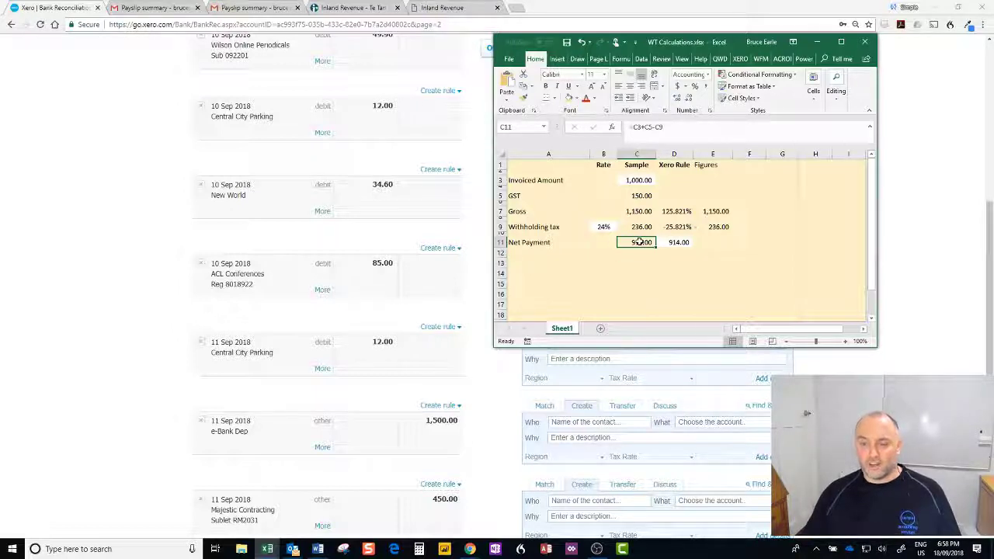
{"action": "key", "text": "Escape"}
{"action": "left_click", "coordinate": [644, 196]}
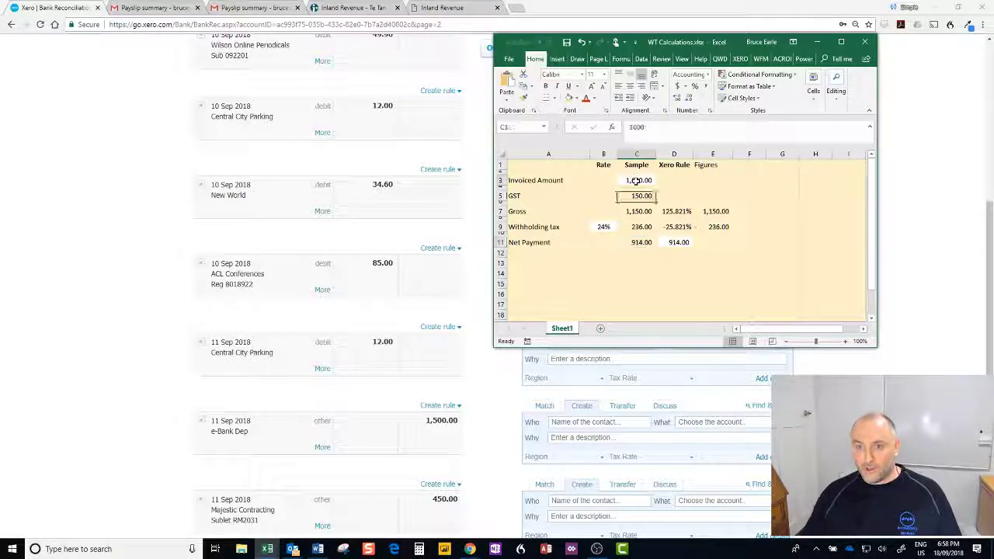
{"action": "key", "text": "Up"}
{"action": "left_click", "coordinate": [643, 208]}
{"action": "key", "text": "Up"}
{"action": "key", "text": "Up"}
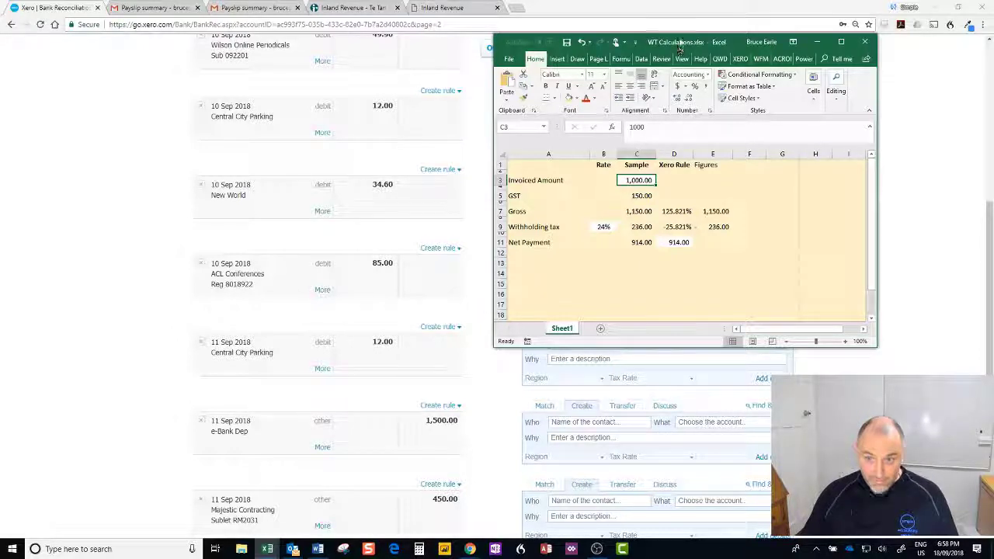
{"action": "left_click_drag", "start_coordinate": [676, 46], "coordinate": [787, 74]}
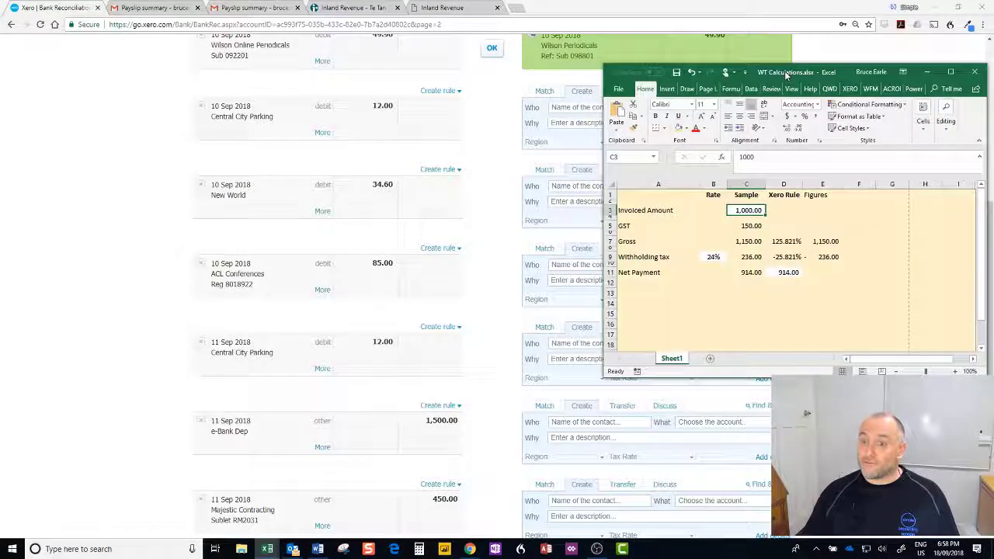